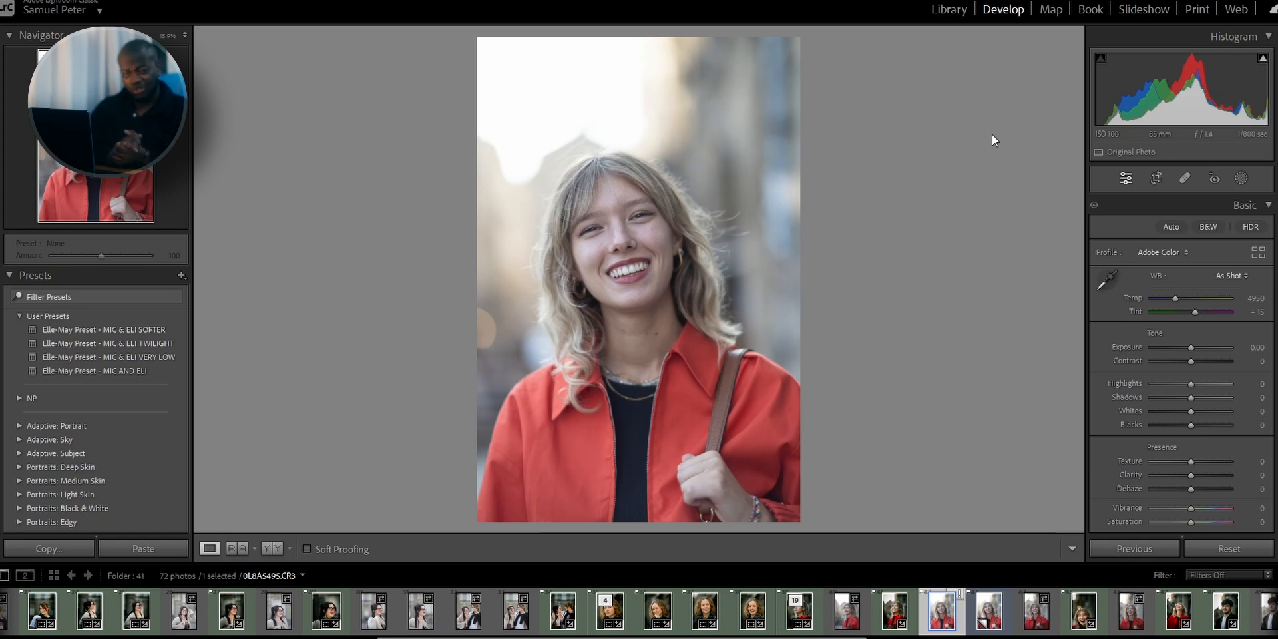
# - Straighten the portrait to an angle of 1.86 and crop it tighter, trimming the empty space above the woman's head
pyautogui.press('r')
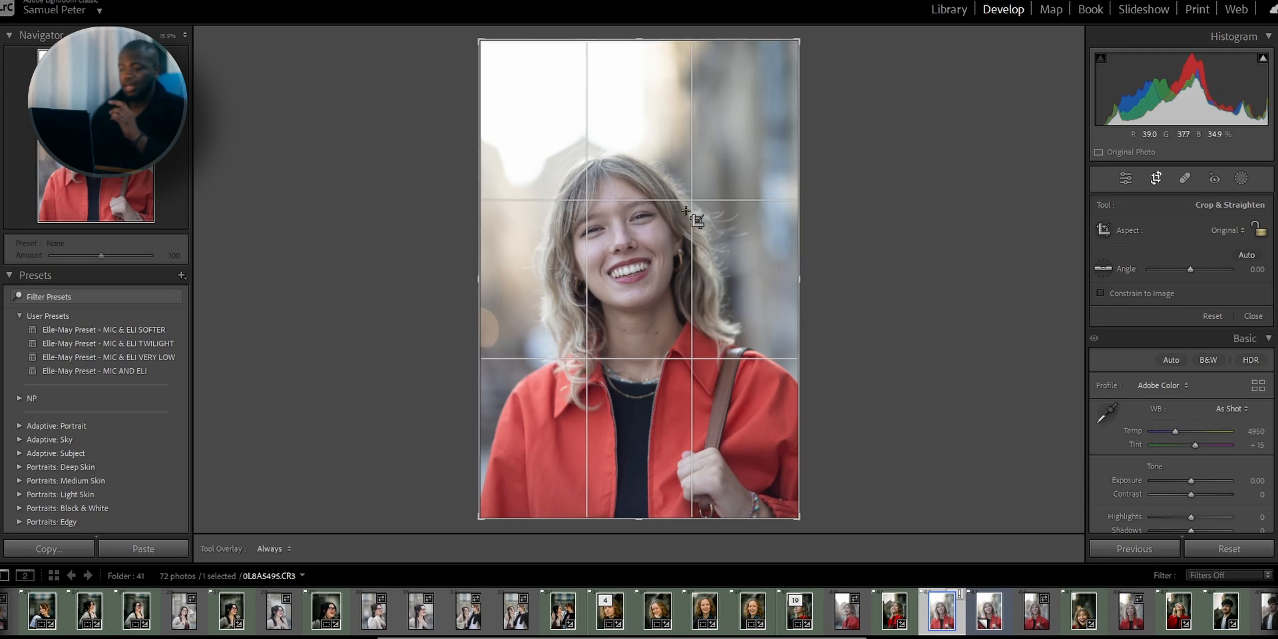
pyautogui.moveTo(822, 200); pyautogui.dragTo(816, 206)
pyautogui.moveTo(657, 49)
pyautogui.mouseDown()
pyautogui.moveTo(637, 51)
pyautogui.moveTo(638, 64)
pyautogui.mouseUp()
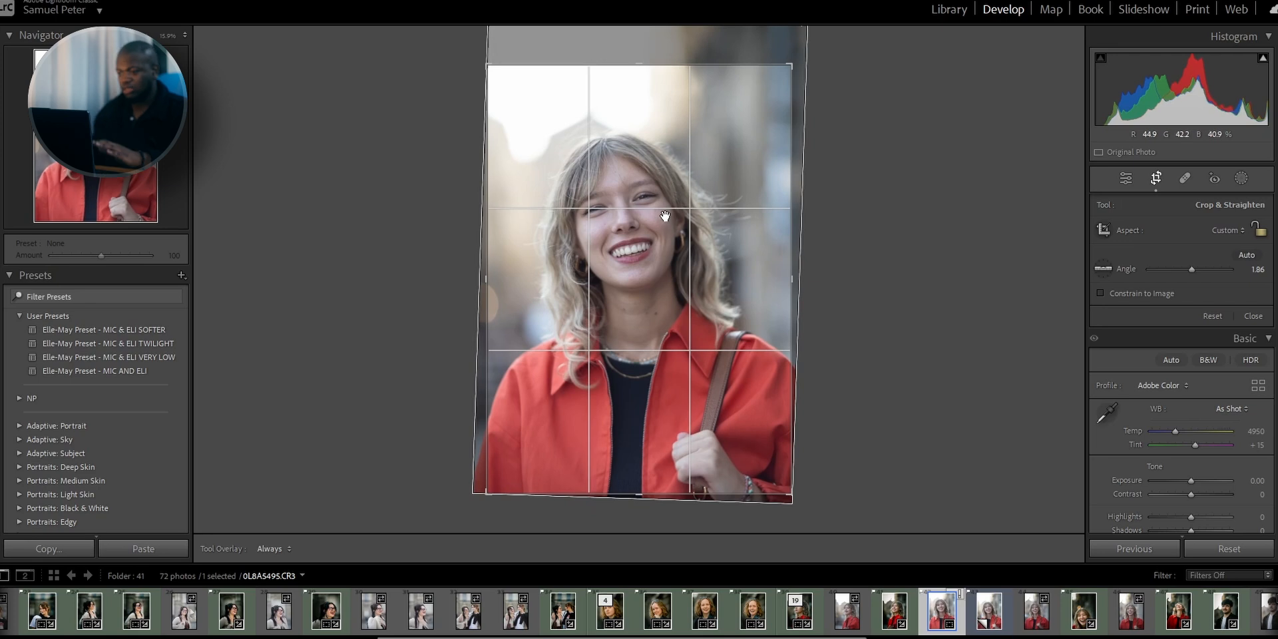
pyautogui.click(1119, 180)
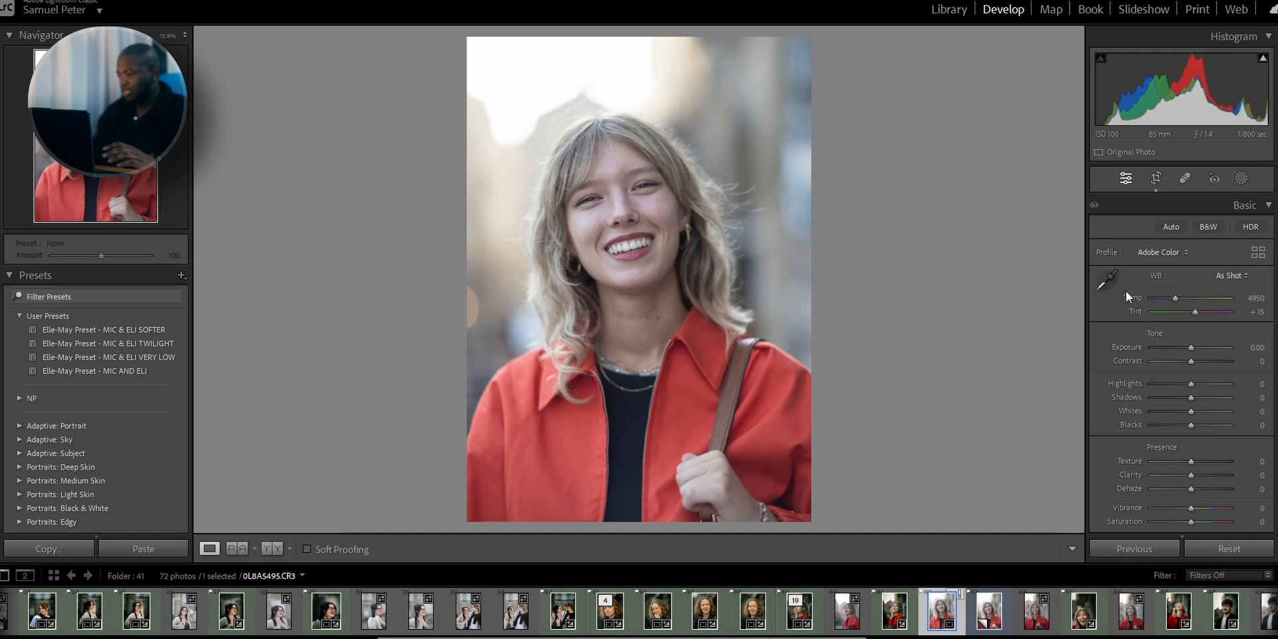
# - Compare the Daylight, Auto and As Shot white balance options and settle on Daylight
pyautogui.click(1218, 276)
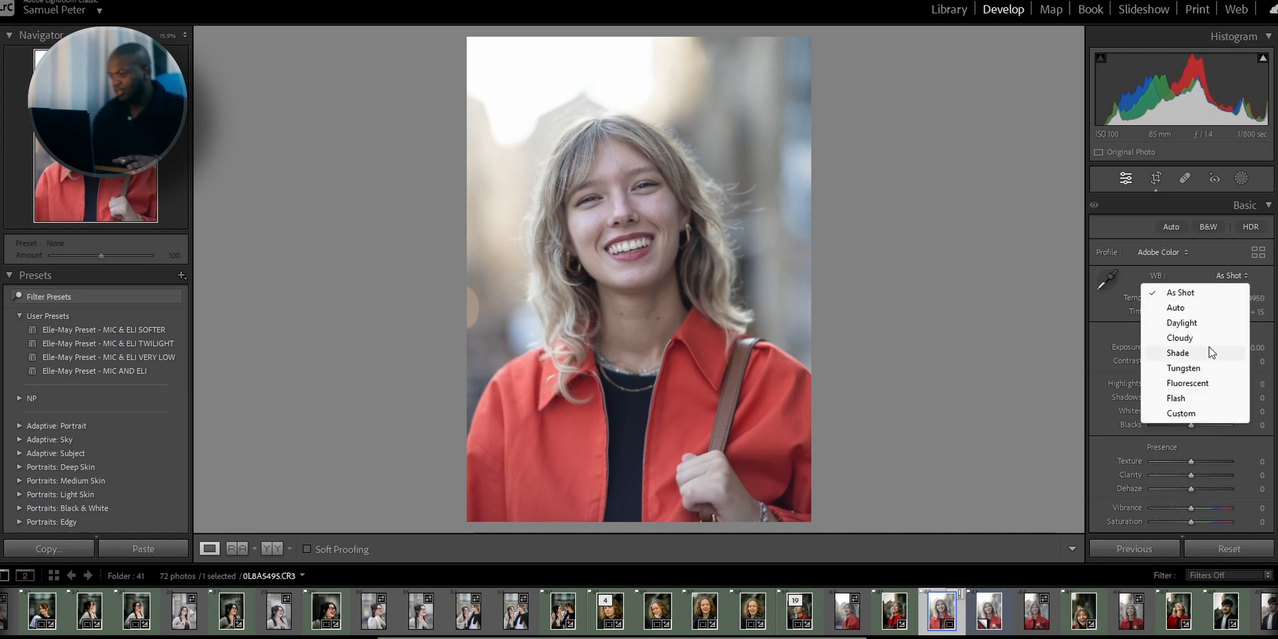
pyautogui.click(1207, 325)
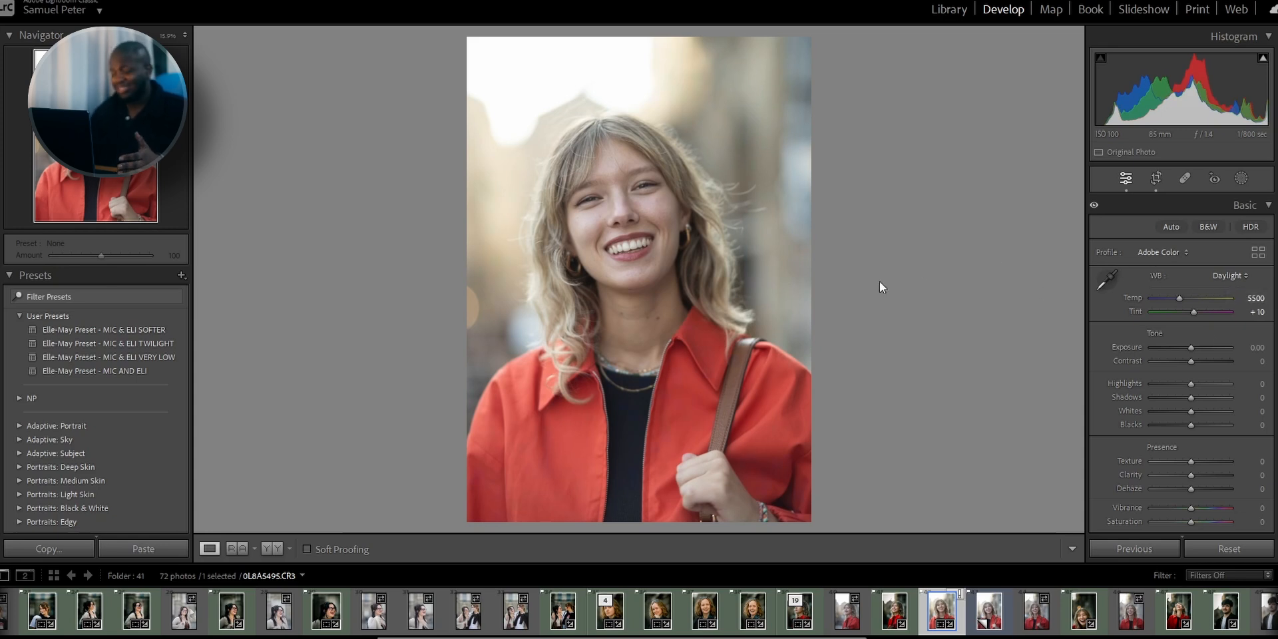
pyautogui.click(1229, 277)
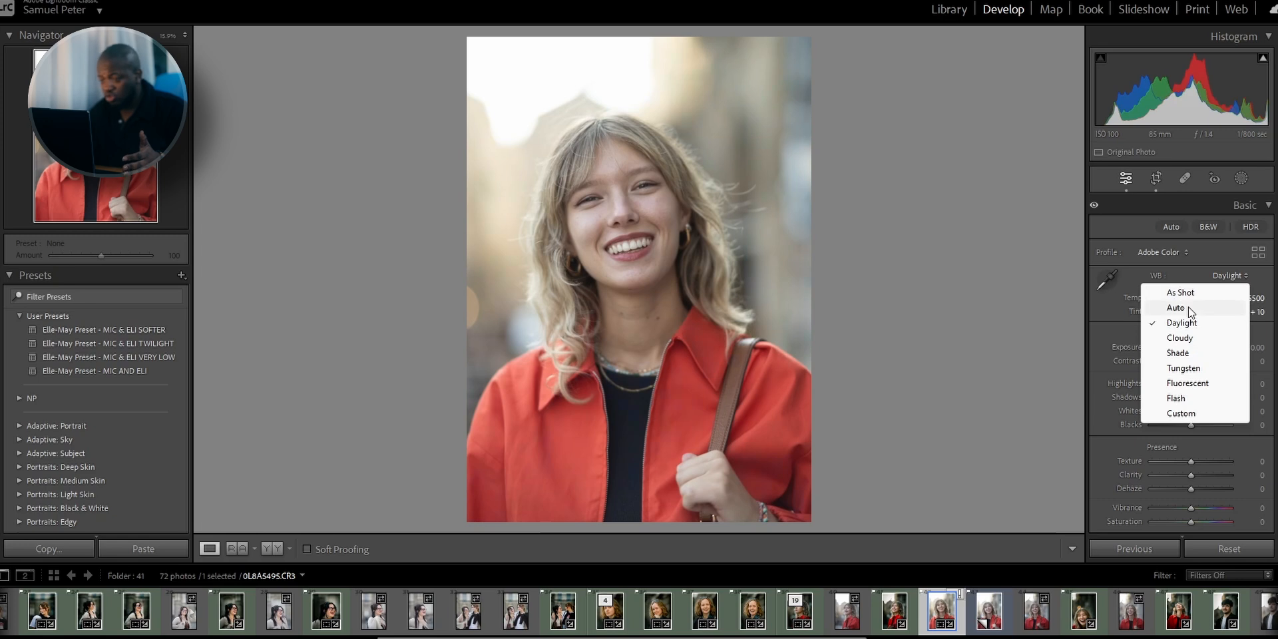
pyautogui.click(1188, 306)
pyautogui.click(1230, 277)
pyautogui.click(1218, 288)
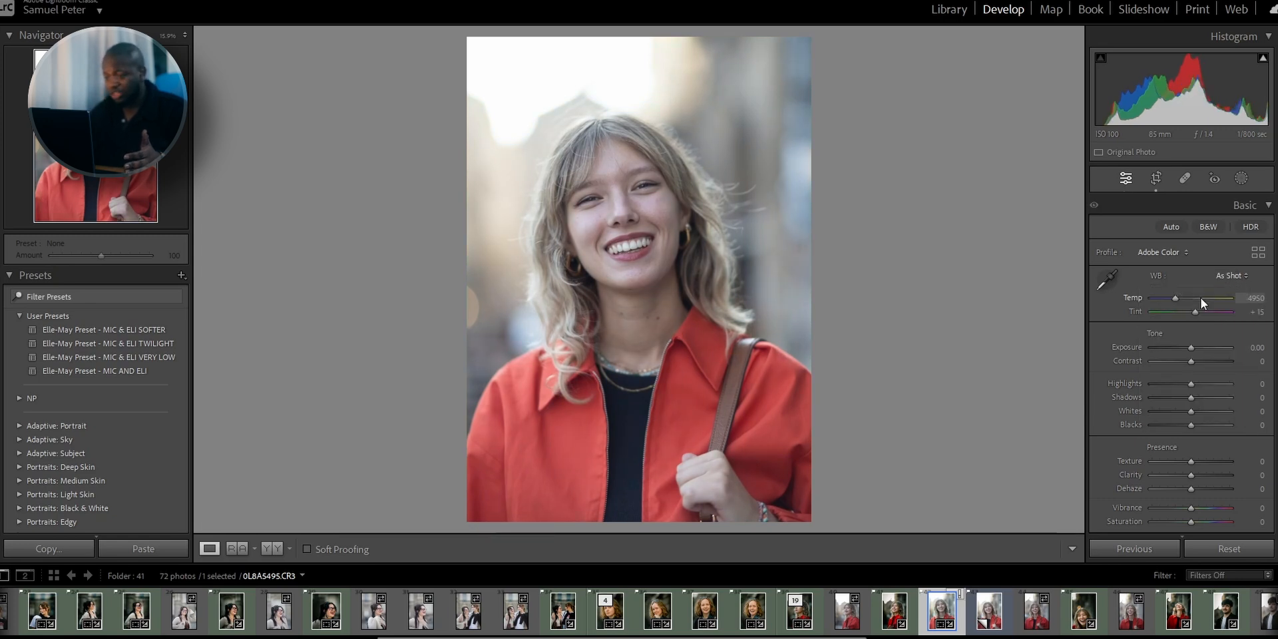
pyautogui.click(1242, 275)
pyautogui.click(1201, 318)
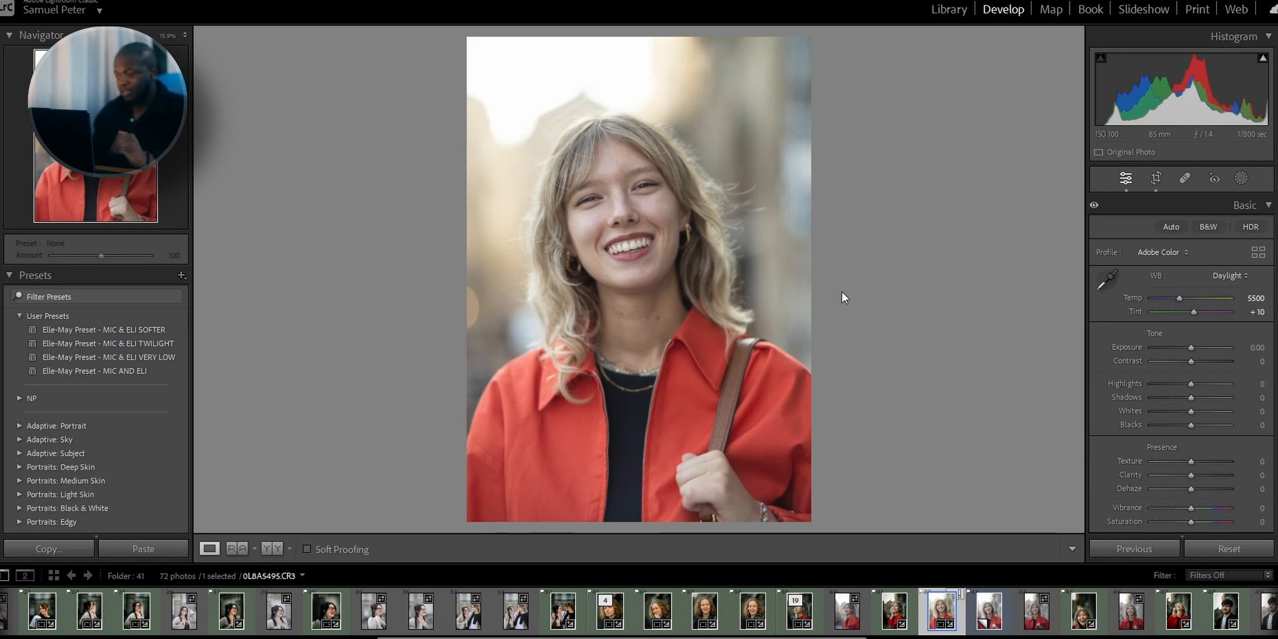
pyautogui.scroll(-3, 1191, 255)
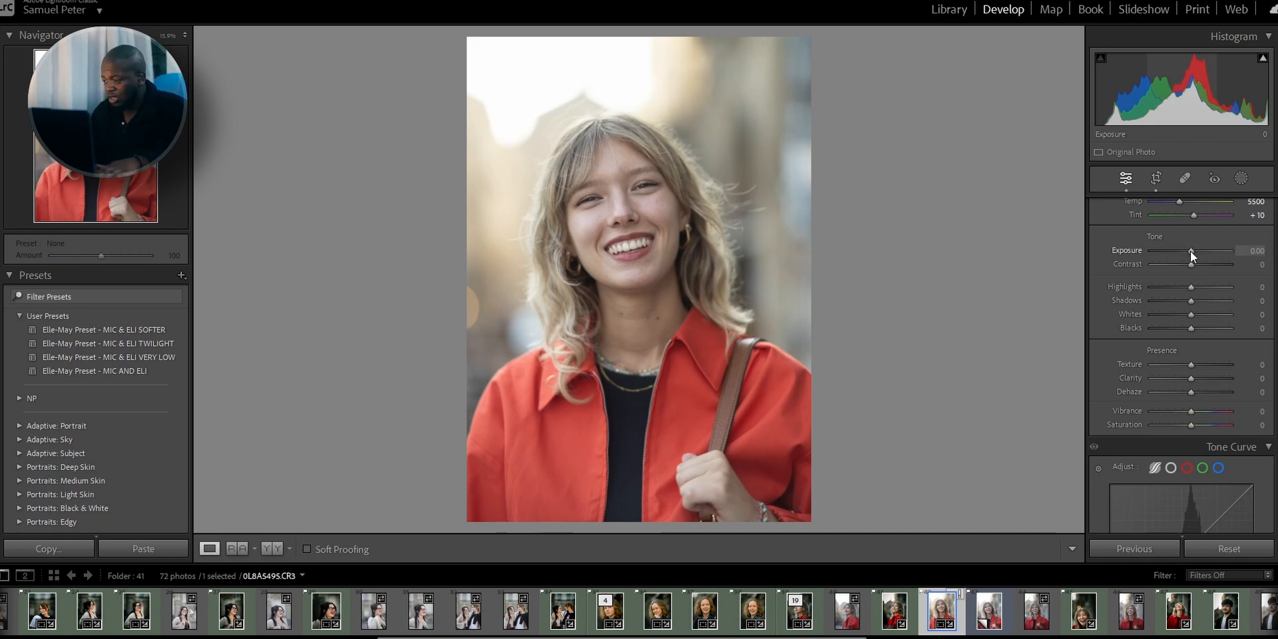
pyautogui.moveTo(1191, 251); pyautogui.dragTo(1187, 253)
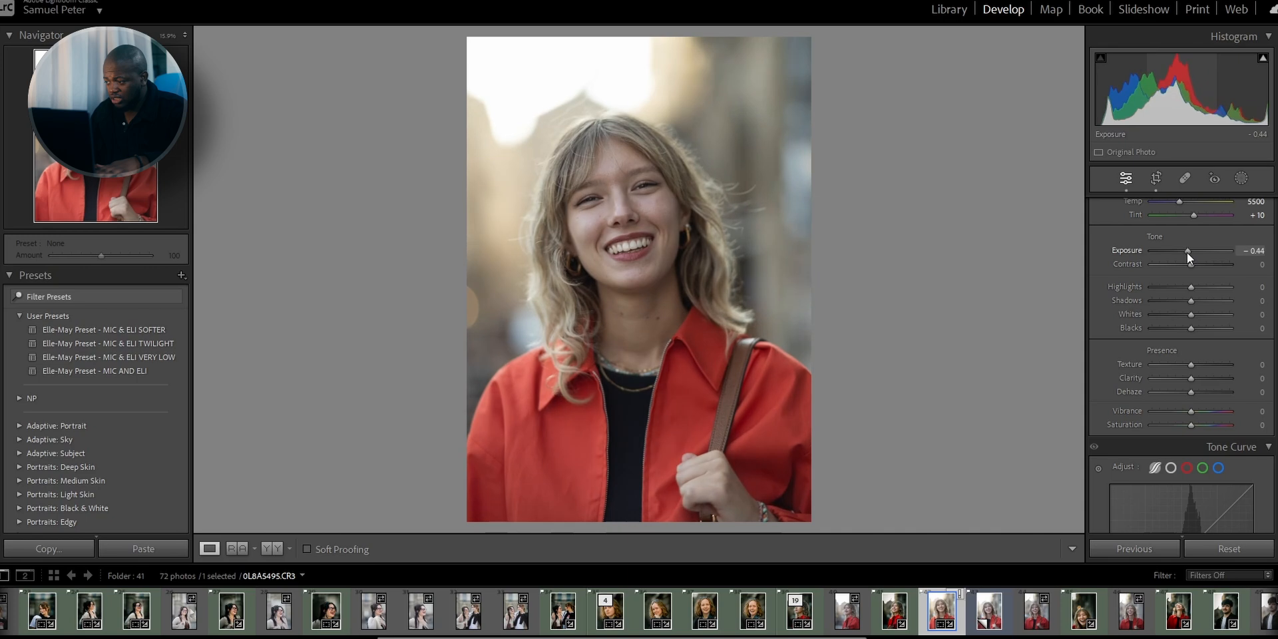
pyautogui.click(1256, 251)
pyautogui.write('0')
pyautogui.press('Return')
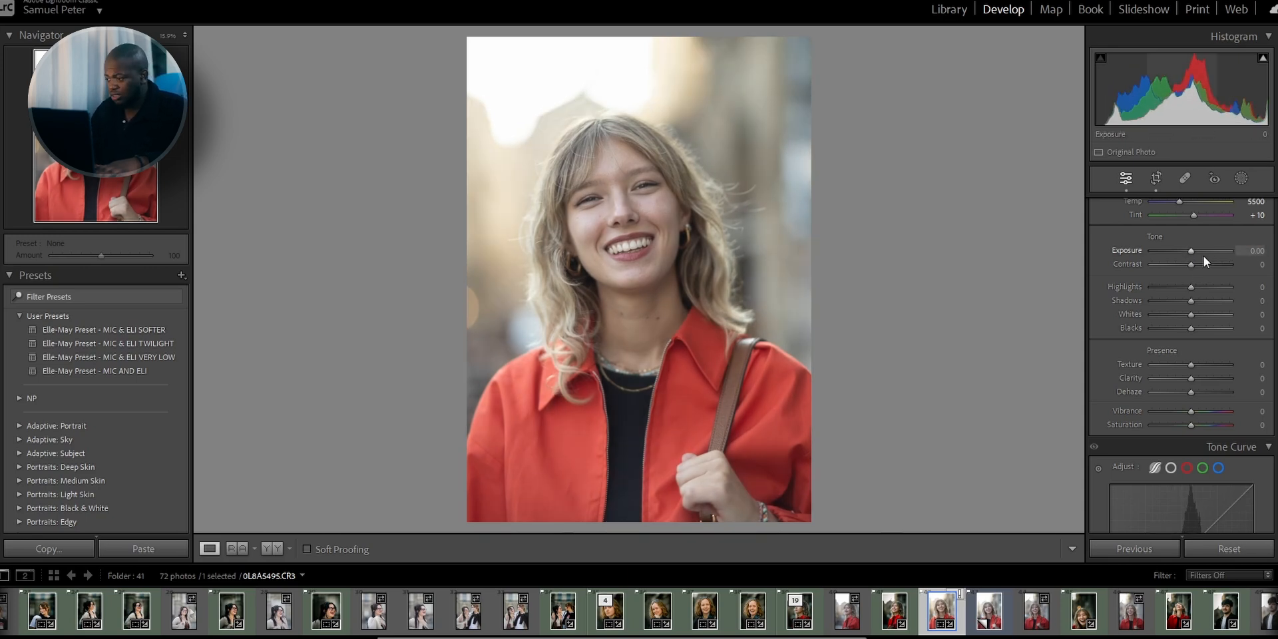
# - Cool the photo slightly by setting the white balance temperature to 5200
pyautogui.scroll(3, 1208, 230)
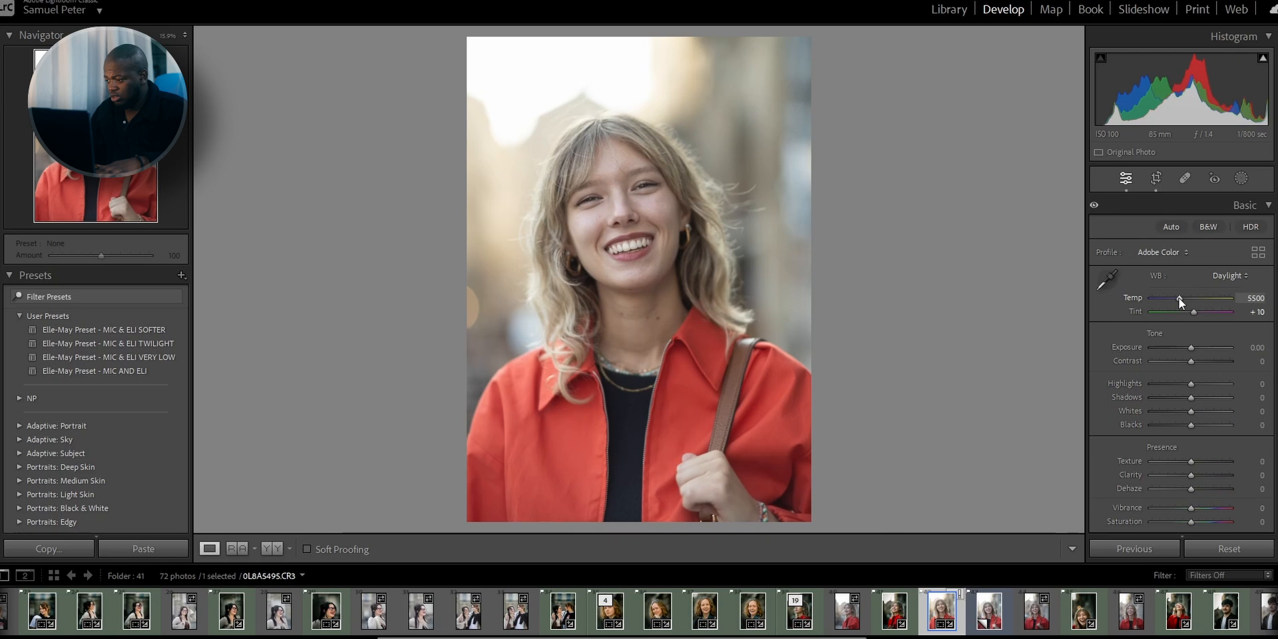
pyautogui.moveTo(1180, 299); pyautogui.dragTo(1175, 301)
pyautogui.click(1250, 297)
pyautogui.write('5100')
pyautogui.press('Return')
pyautogui.click(1248, 299)
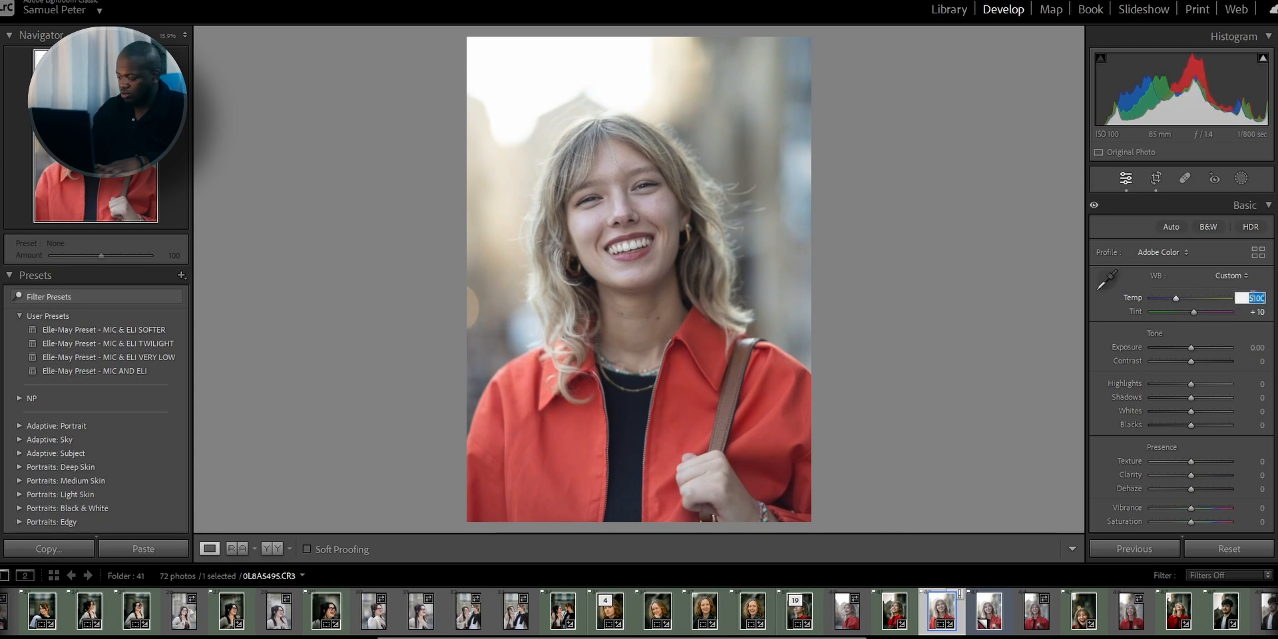
pyautogui.write('5200')
pyautogui.press('Return')
# - Darken the photo by setting the exposure to -0.35
pyautogui.scroll(-2, 1148, 341)
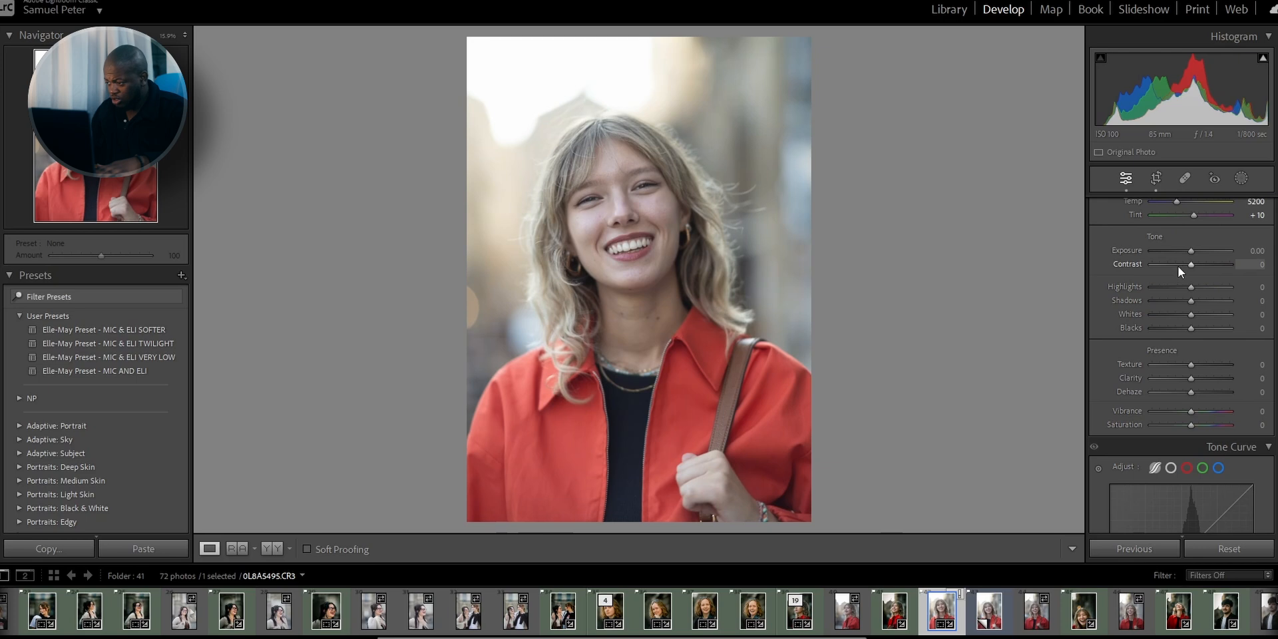
pyautogui.click(1252, 250)
pyautogui.press('BackSpace')
pyautogui.write('- 0.35')
pyautogui.press('Return')
# - Lower the highlights to -81 and raise the shadows to +47
pyautogui.moveTo(1191, 286); pyautogui.dragTo(1152, 300)
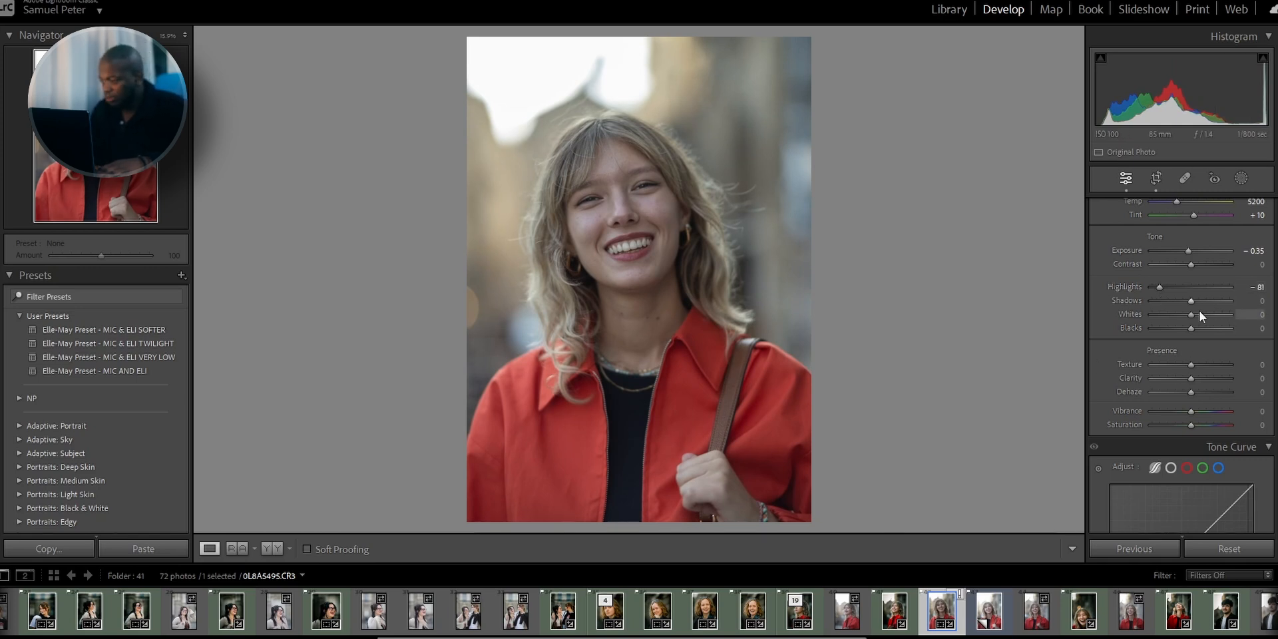
pyautogui.moveTo(1192, 303); pyautogui.dragTo(1209, 303)
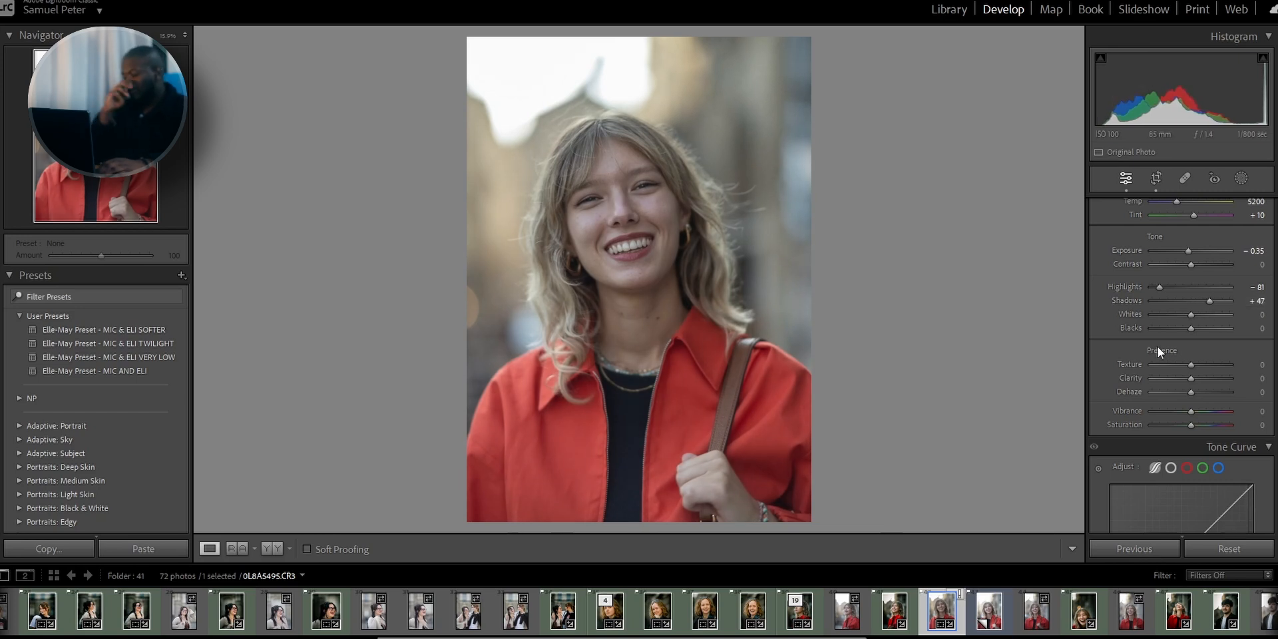
pyautogui.scroll(3, 1157, 346)
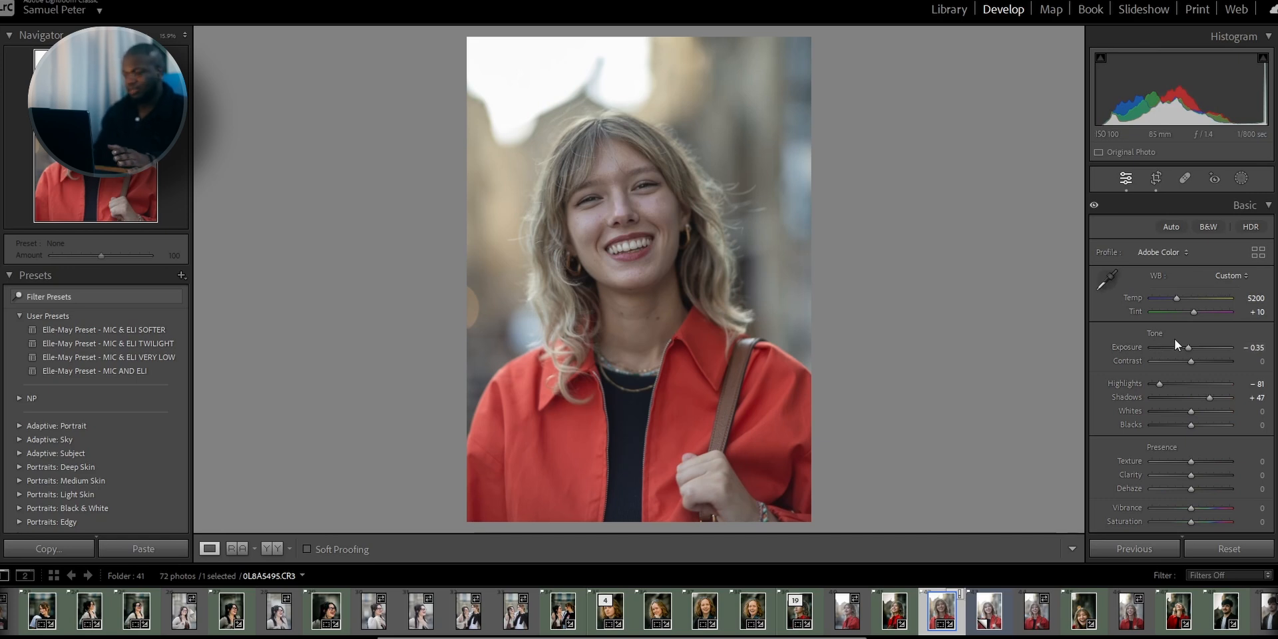
pyautogui.scroll(-3, 1158, 350)
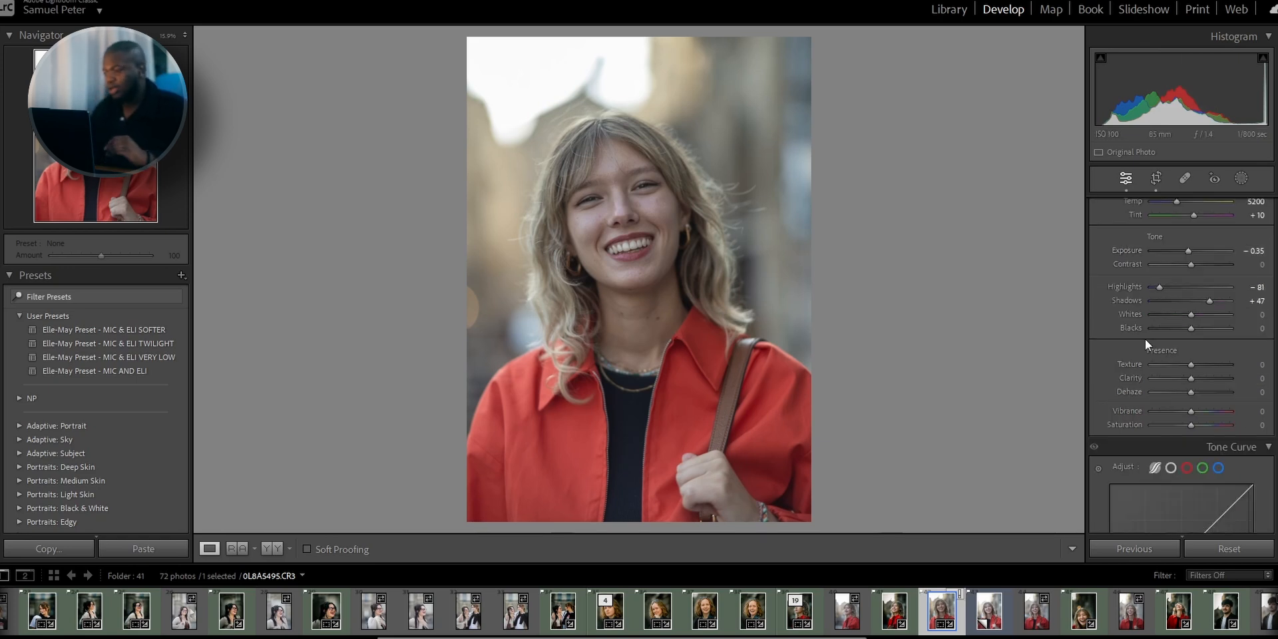
pyautogui.scroll(3, 1132, 326)
pyautogui.scroll(-3, 1139, 329)
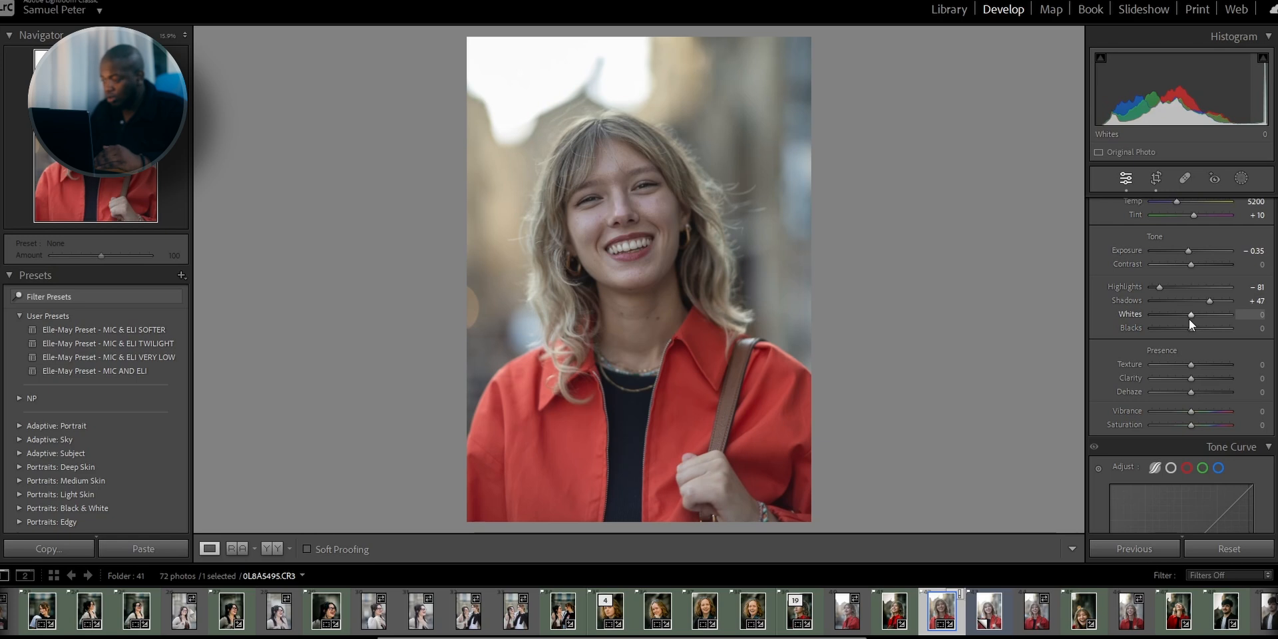
# - Lower the whites to -63 and the blacks to -52
pyautogui.moveTo(1190, 318)
pyautogui.mouseDown()
pyautogui.moveTo(1153, 323)
pyautogui.moveTo(1165, 321)
pyautogui.mouseUp()
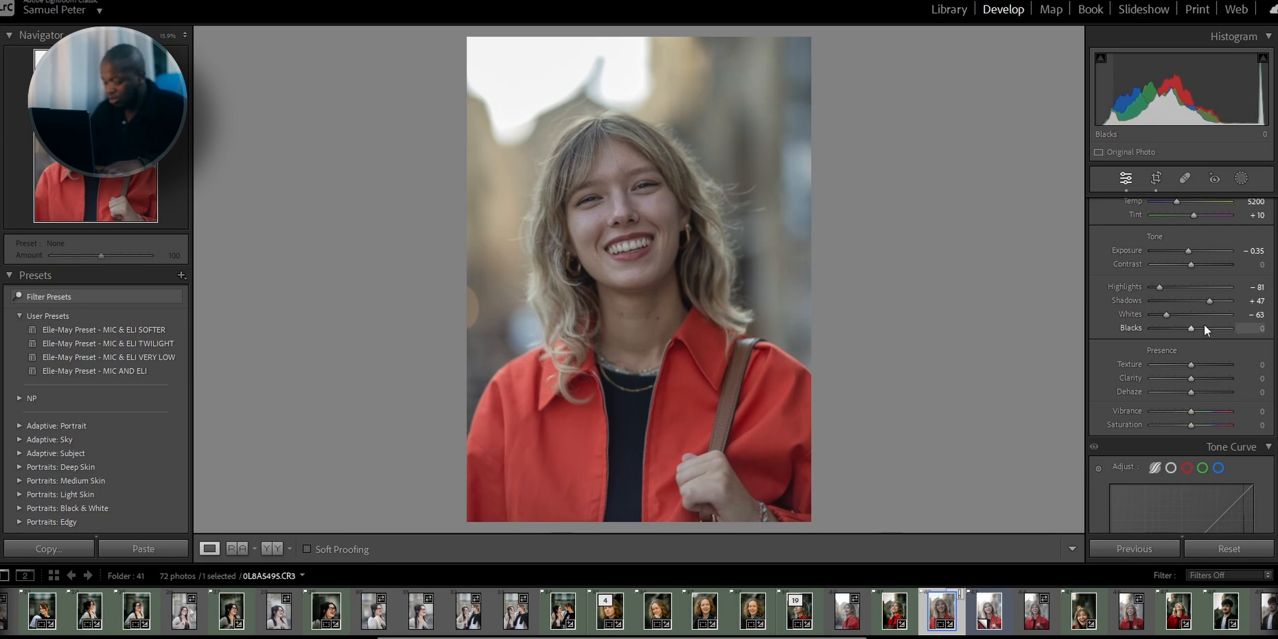
pyautogui.click(1261, 331)
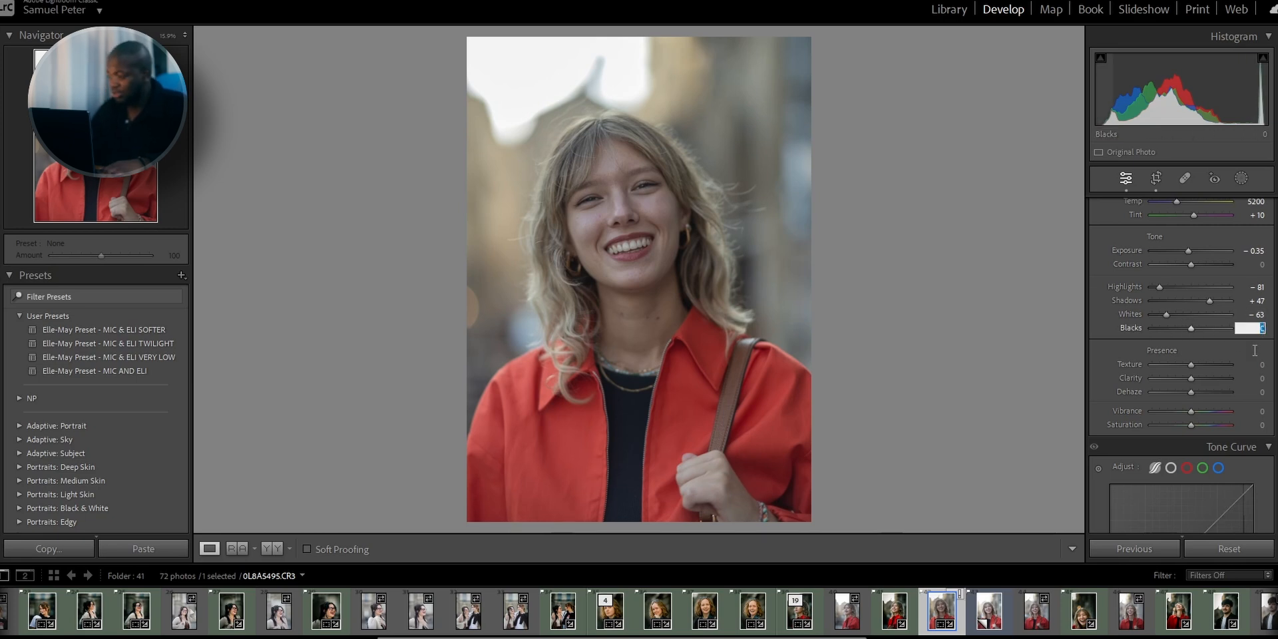
pyautogui.write('-52')
pyautogui.press('Return')
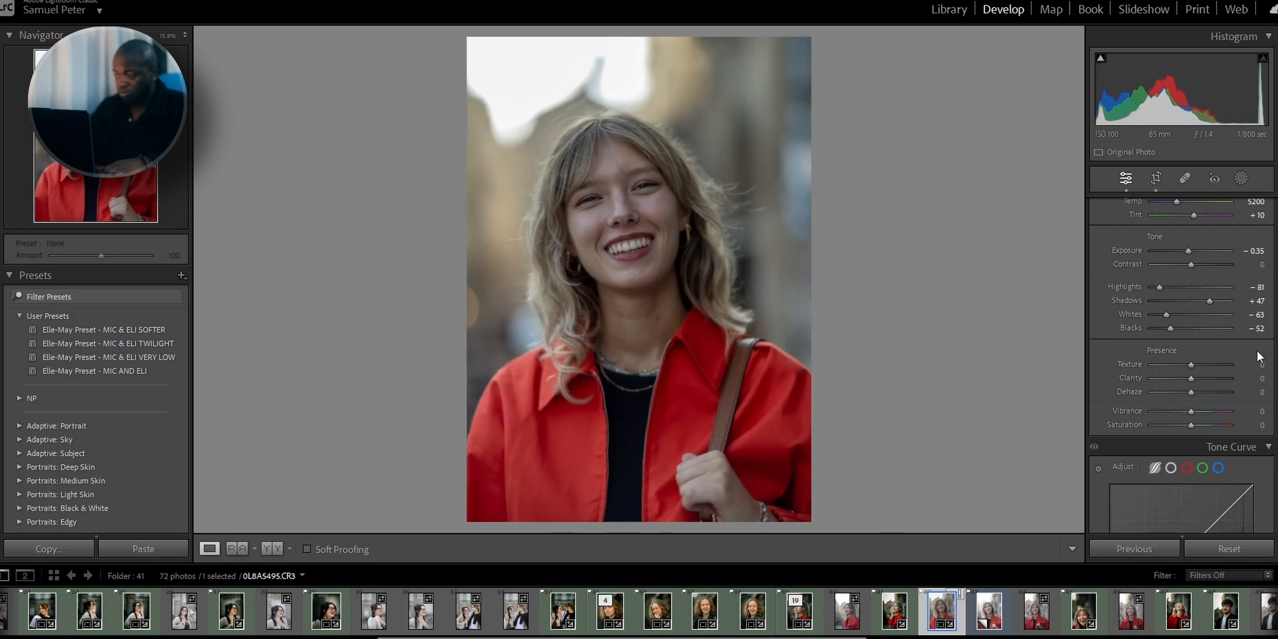
# - Zoom in on the woman's face and raise the photo's texture to +51
pyautogui.scroll(-4, 1144, 347)
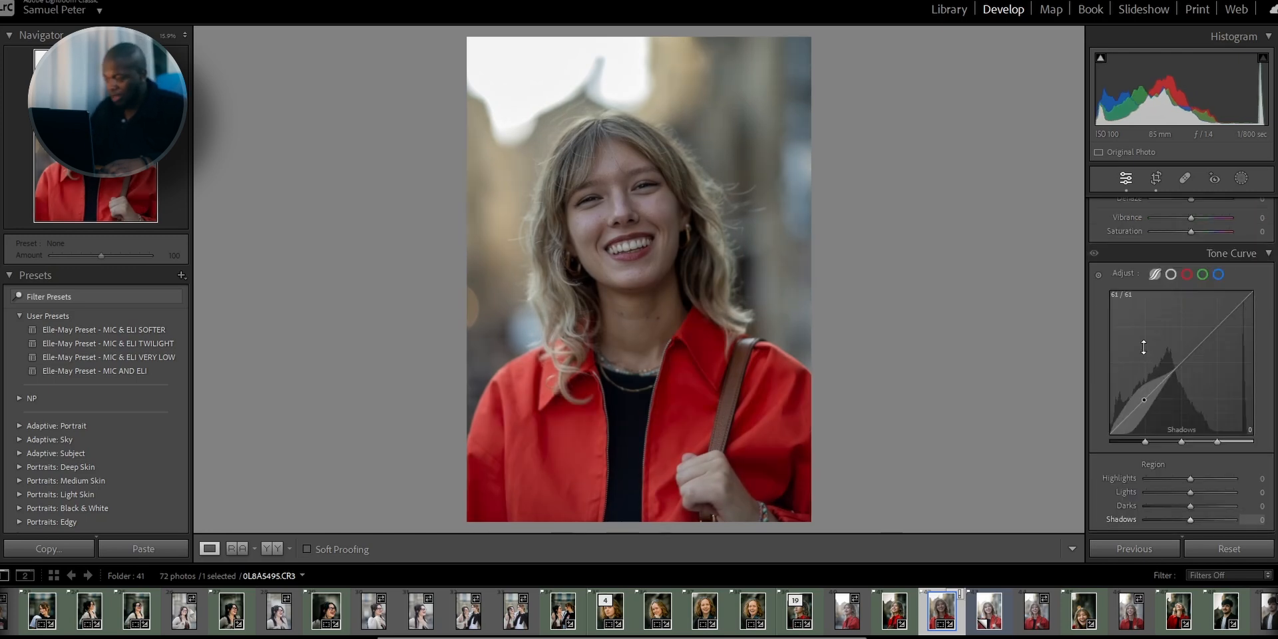
pyautogui.scroll(2, 1150, 306)
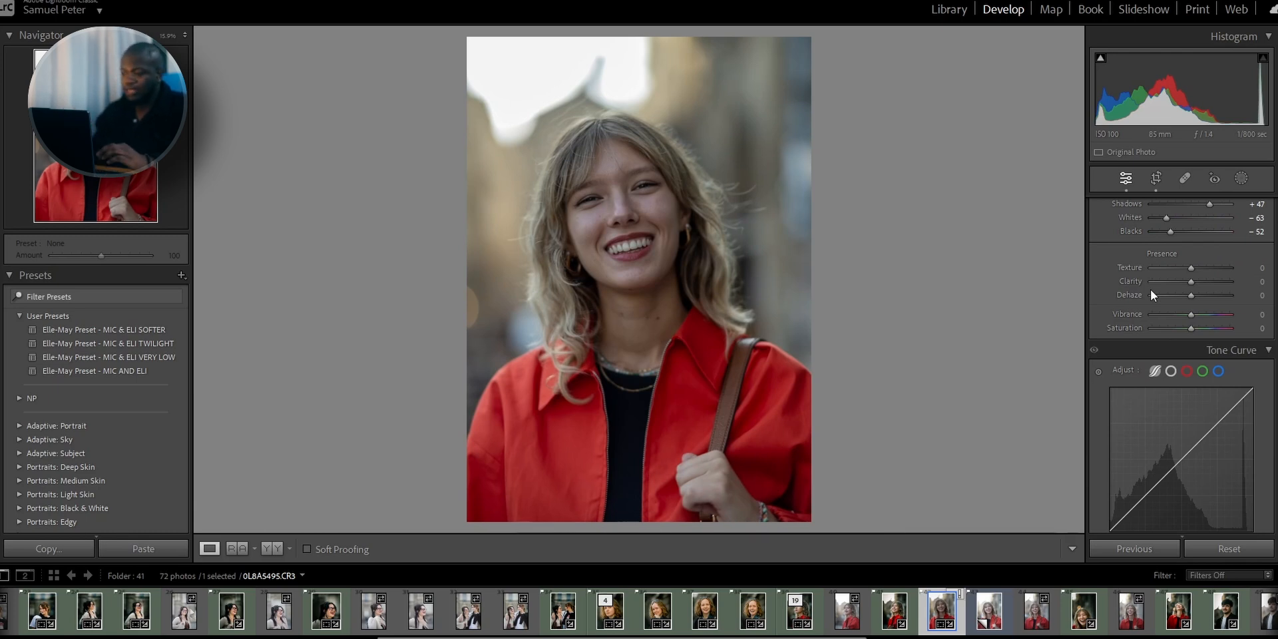
pyautogui.click(651, 210)
pyautogui.moveTo(682, 273); pyautogui.dragTo(685, 228)
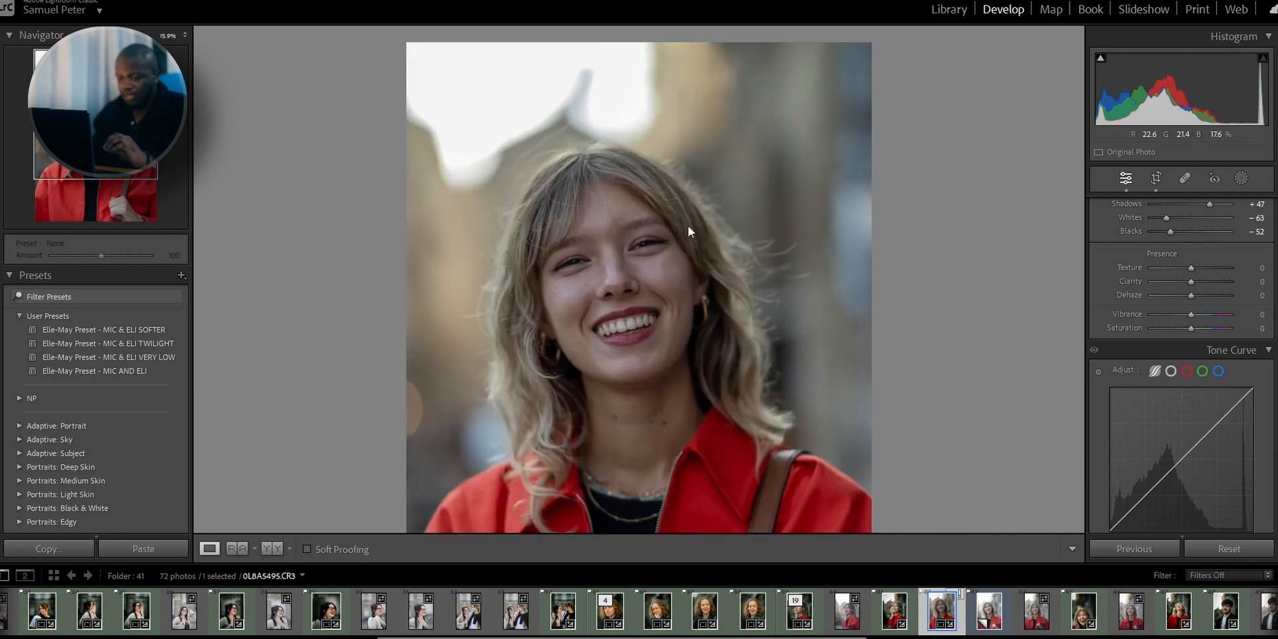
pyautogui.moveTo(1191, 268); pyautogui.dragTo(1212, 269)
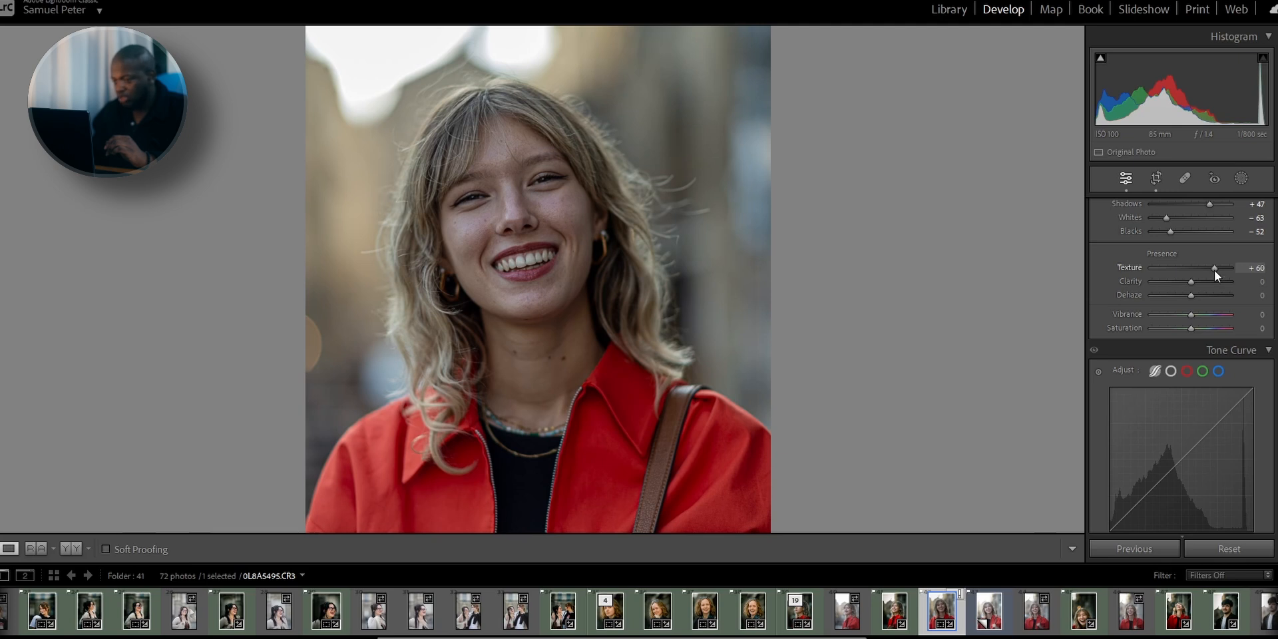
pyautogui.moveTo(1212, 271); pyautogui.dragTo(1211, 272)
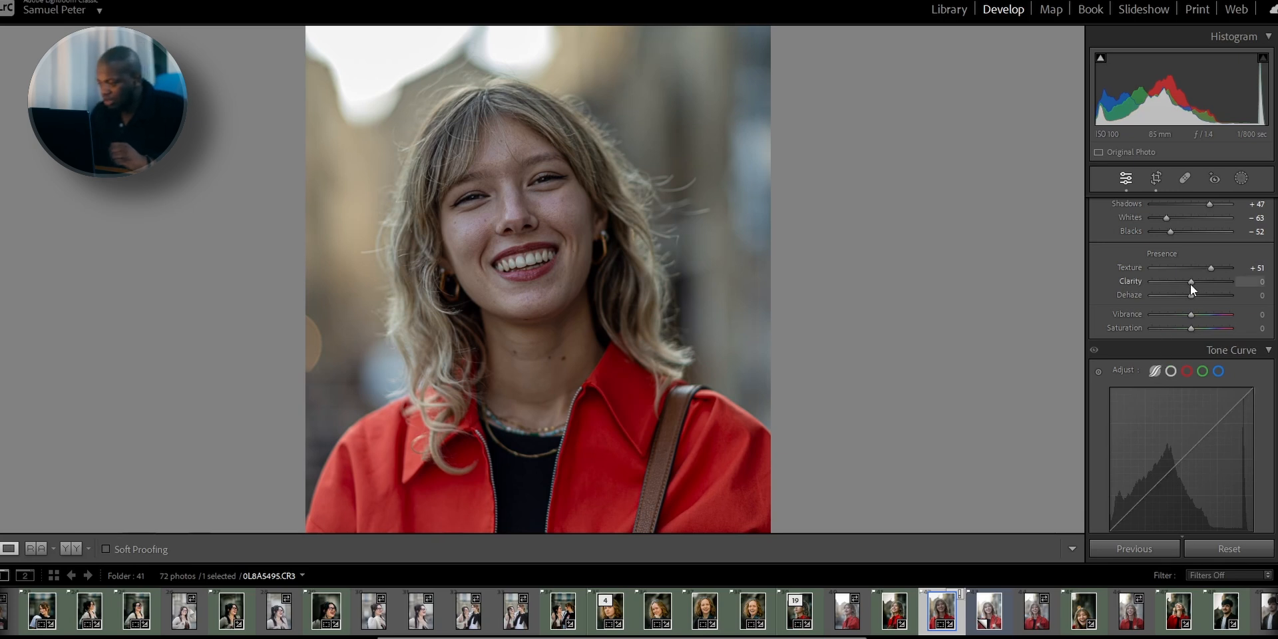
# - Soften the photo with clarity at -18 and add a little dehaze at +7
pyautogui.moveTo(1190, 285); pyautogui.dragTo(1185, 285)
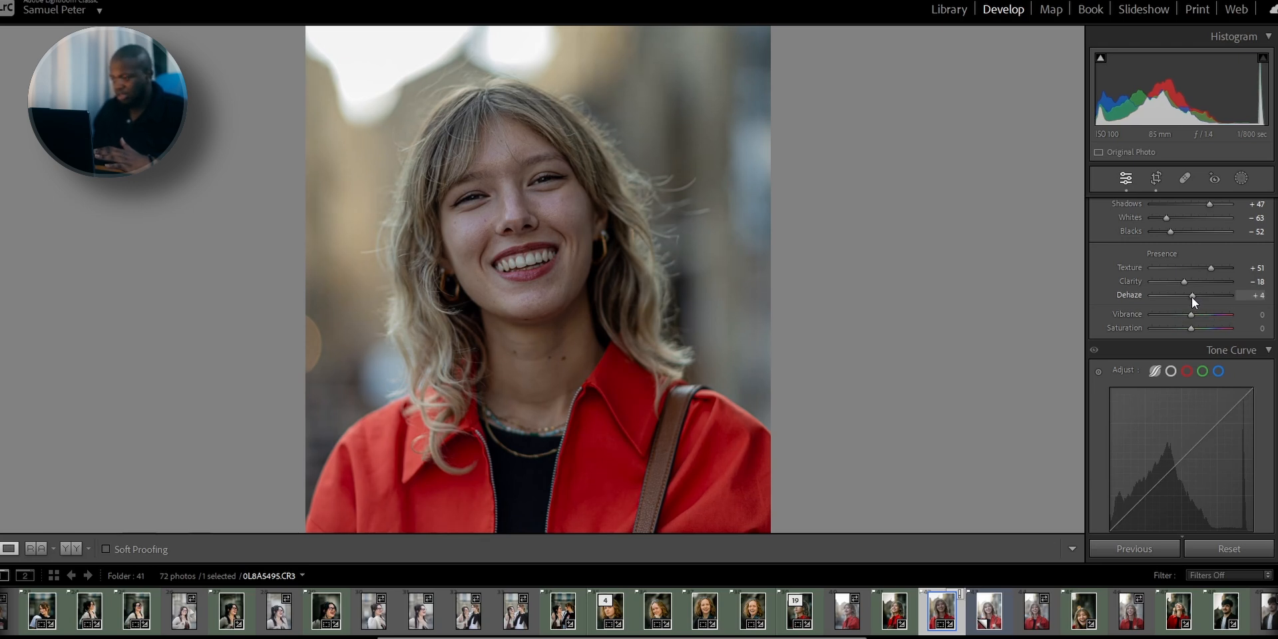
pyautogui.moveTo(1193, 297); pyautogui.dragTo(1193, 297)
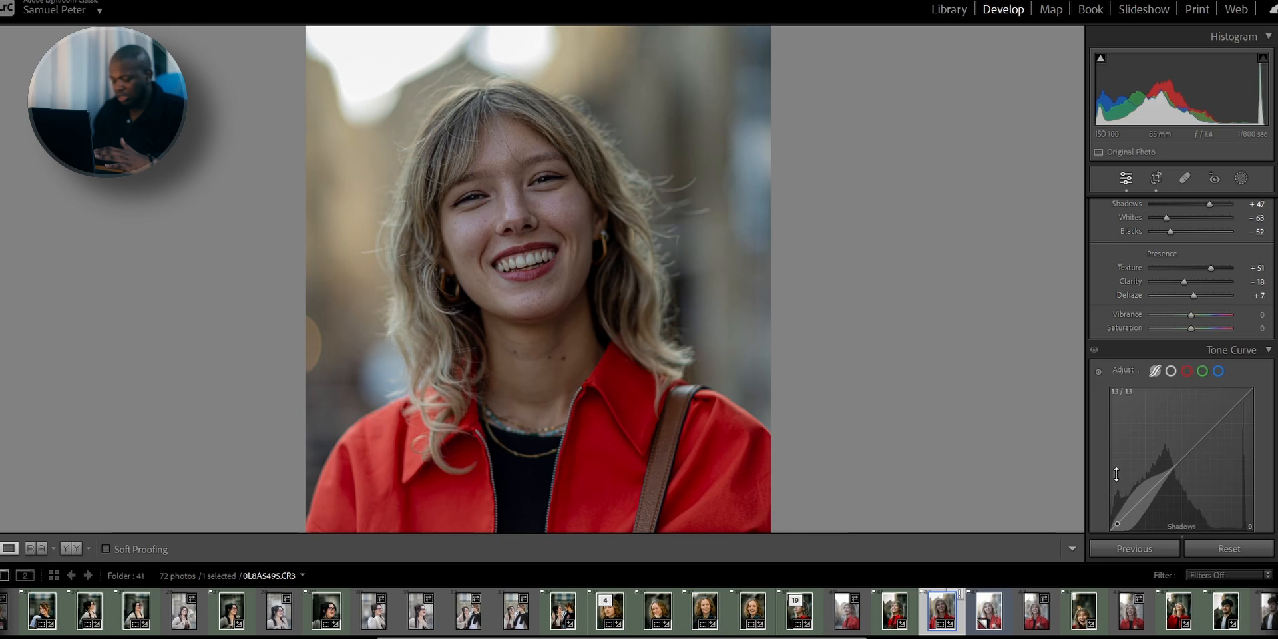
# - Brighten the Lights region of the parametric tone curve to +22
pyautogui.click(1148, 369)
pyautogui.scroll(-2, 1159, 360)
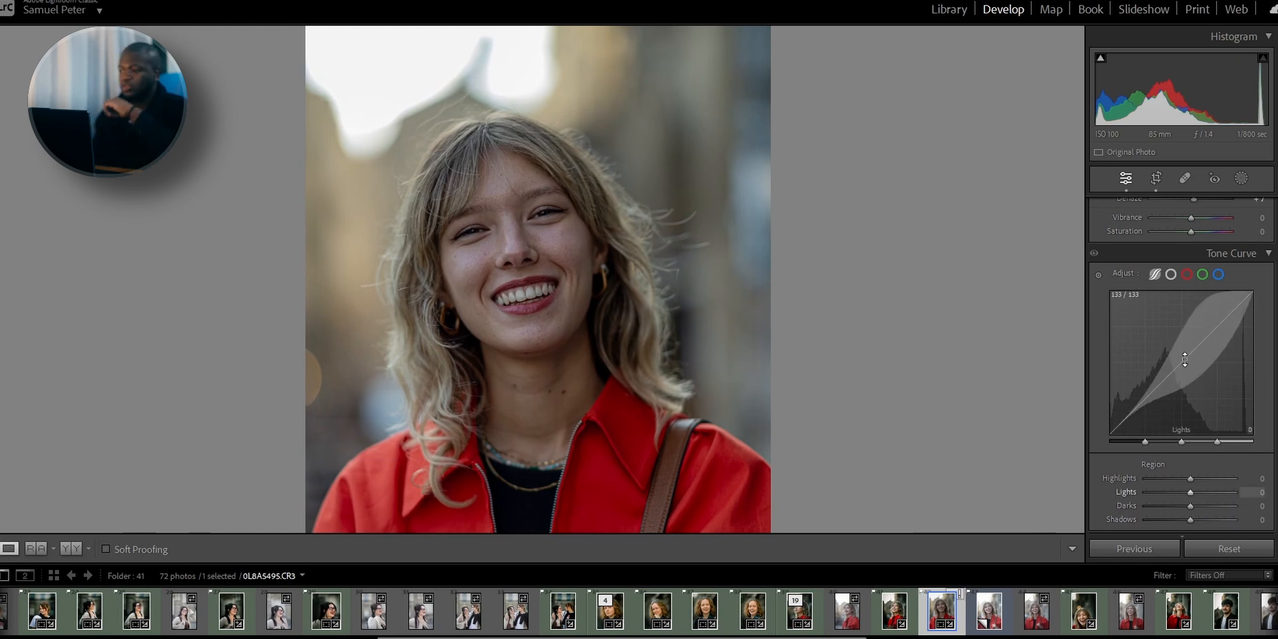
pyautogui.scroll(-2, 1215, 451)
pyautogui.scroll(2, 1215, 450)
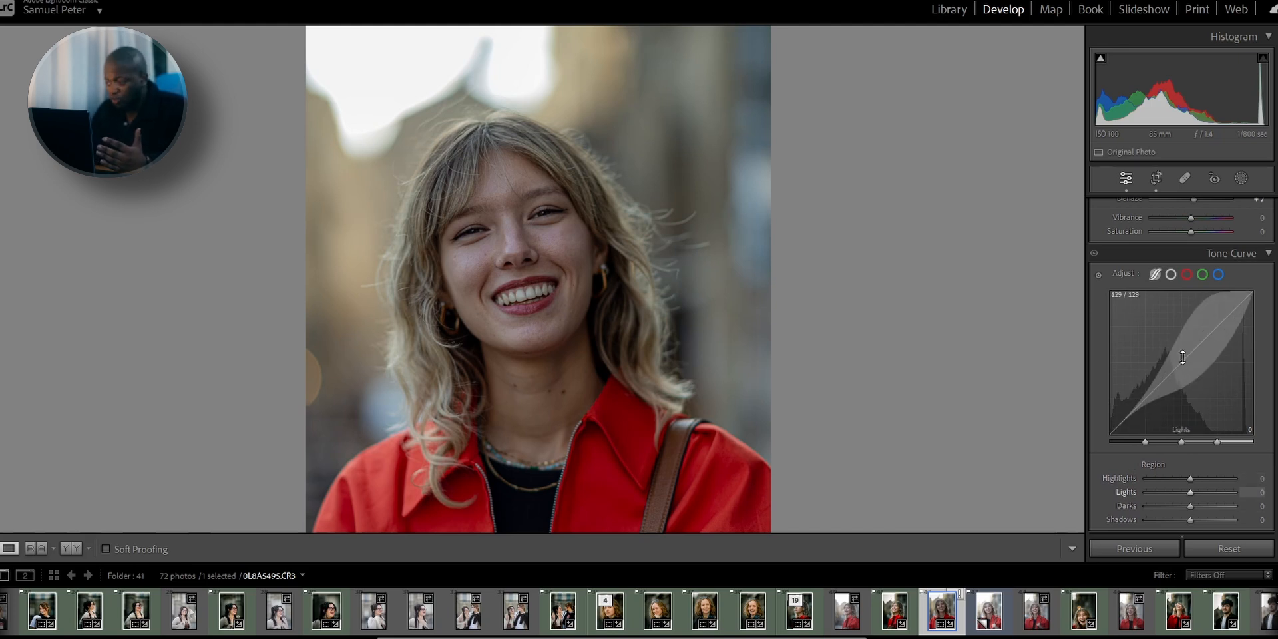
pyautogui.moveTo(1183, 357)
pyautogui.mouseDown()
pyautogui.moveTo(1183, 333)
pyautogui.moveTo(1183, 348)
pyautogui.mouseUp()
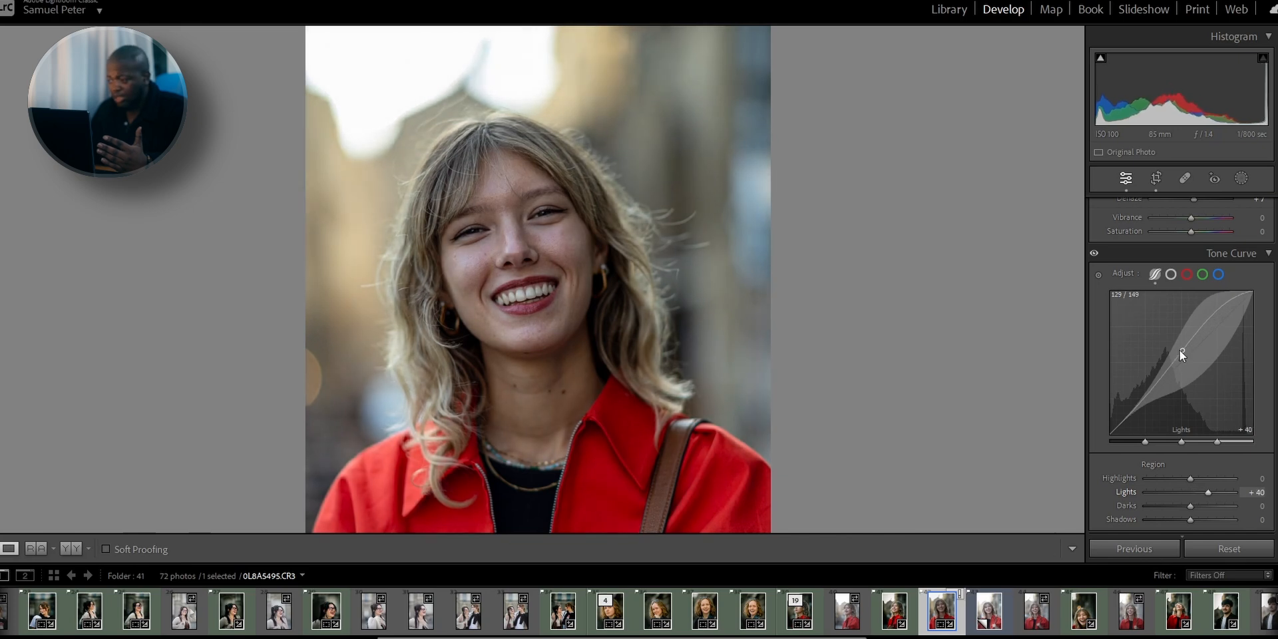
pyautogui.scroll(-3, 1252, 493)
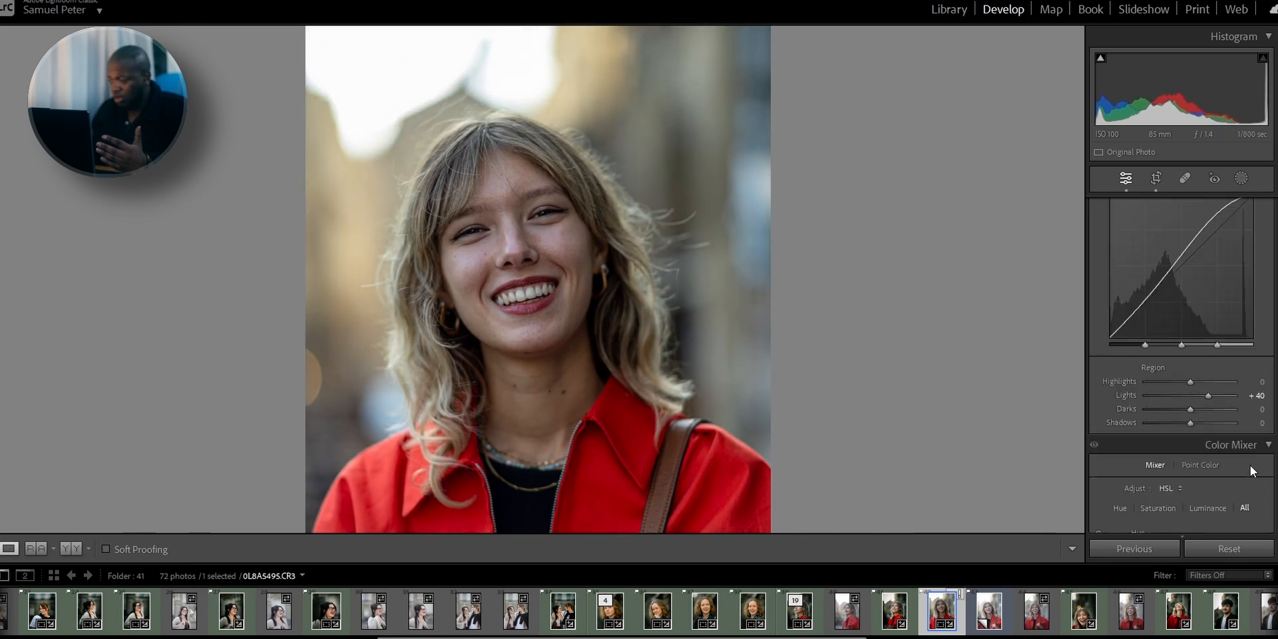
pyautogui.click(1257, 398)
pyautogui.write('22')
pyautogui.press('Return')
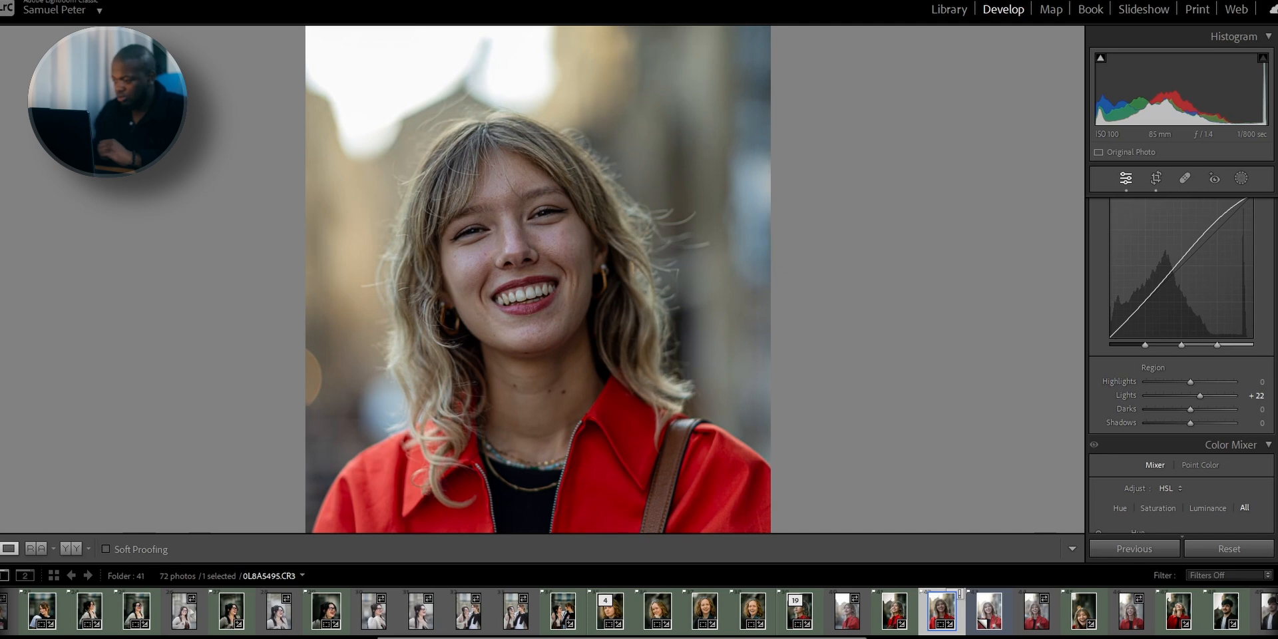
# - Set the tone curve's Darks region to +20 and its Shadows region to -9
pyautogui.click(1260, 410)
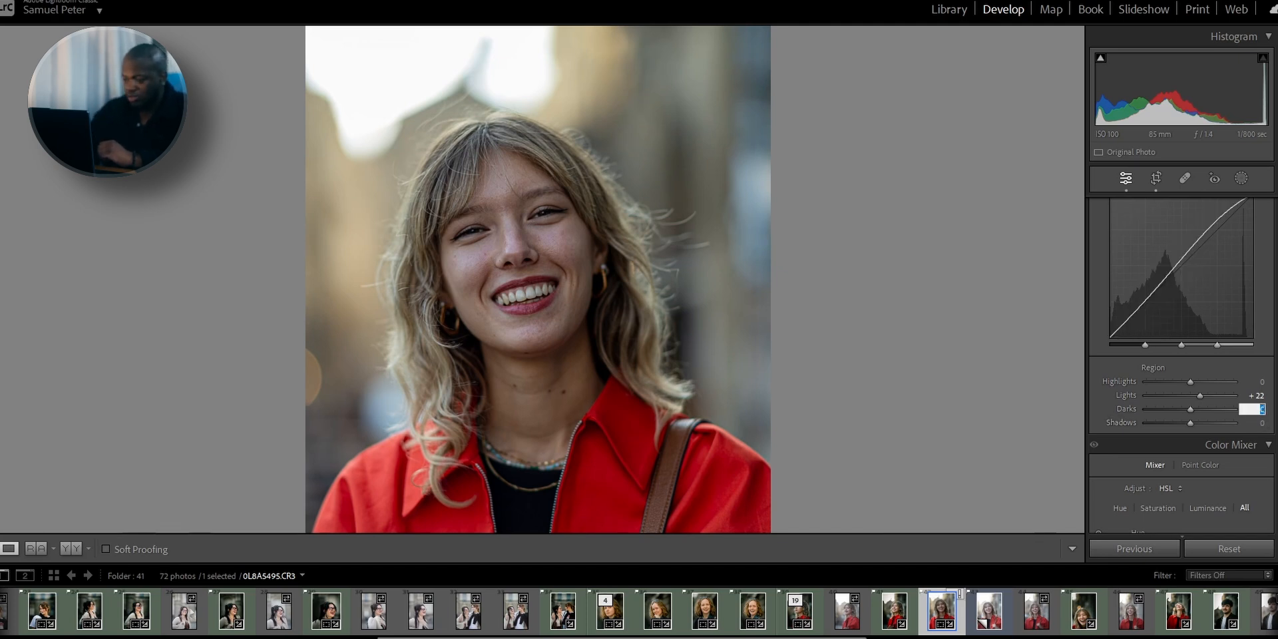
pyautogui.write('20')
pyautogui.press('Return')
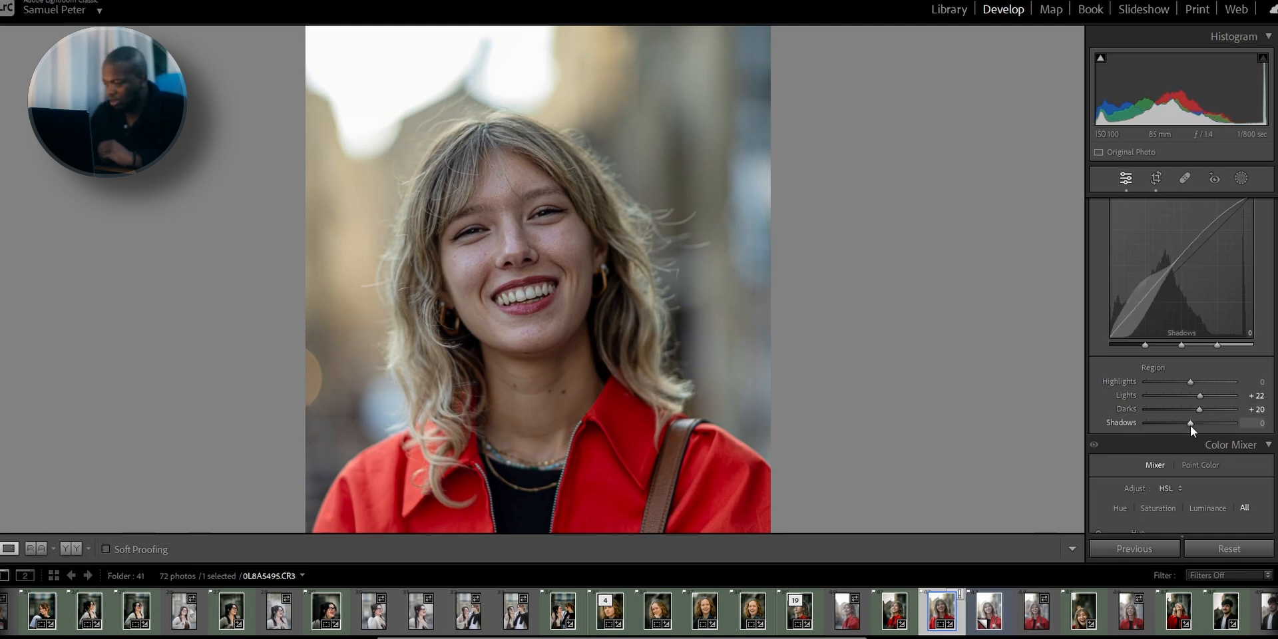
pyautogui.moveTo(1190, 424); pyautogui.dragTo(1188, 423)
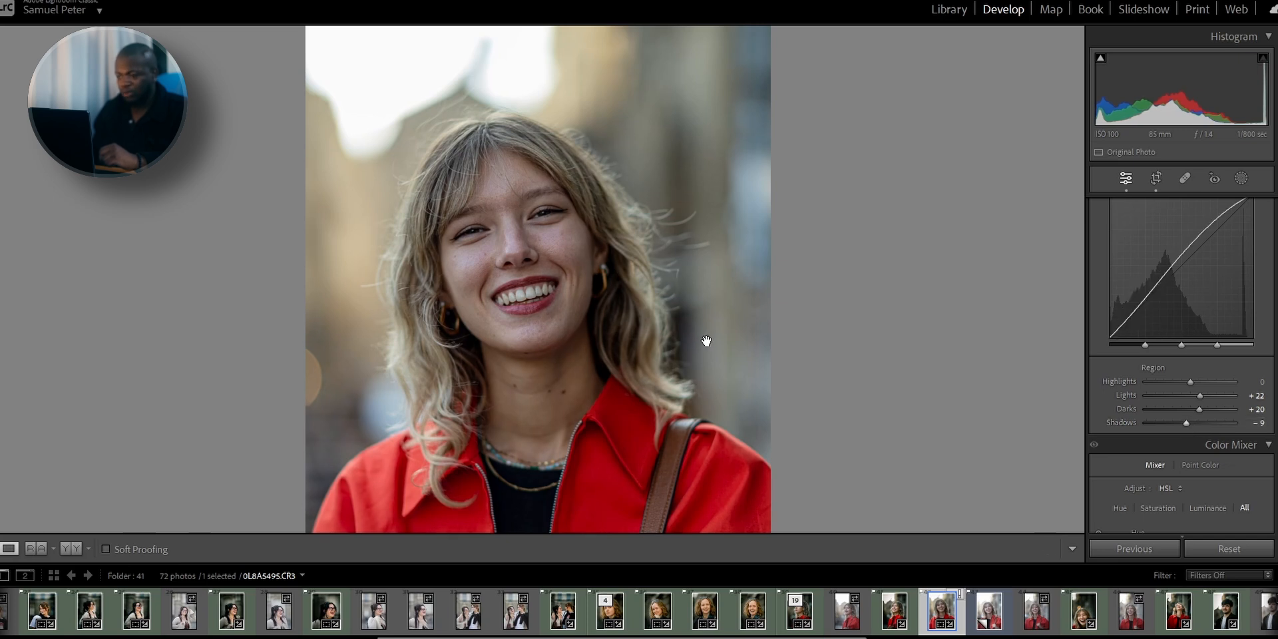
# - Compare the portrait with and without the tone curve adjustments, both close up on the face and at full view
pyautogui.moveTo(509, 276); pyautogui.dragTo(522, 241)
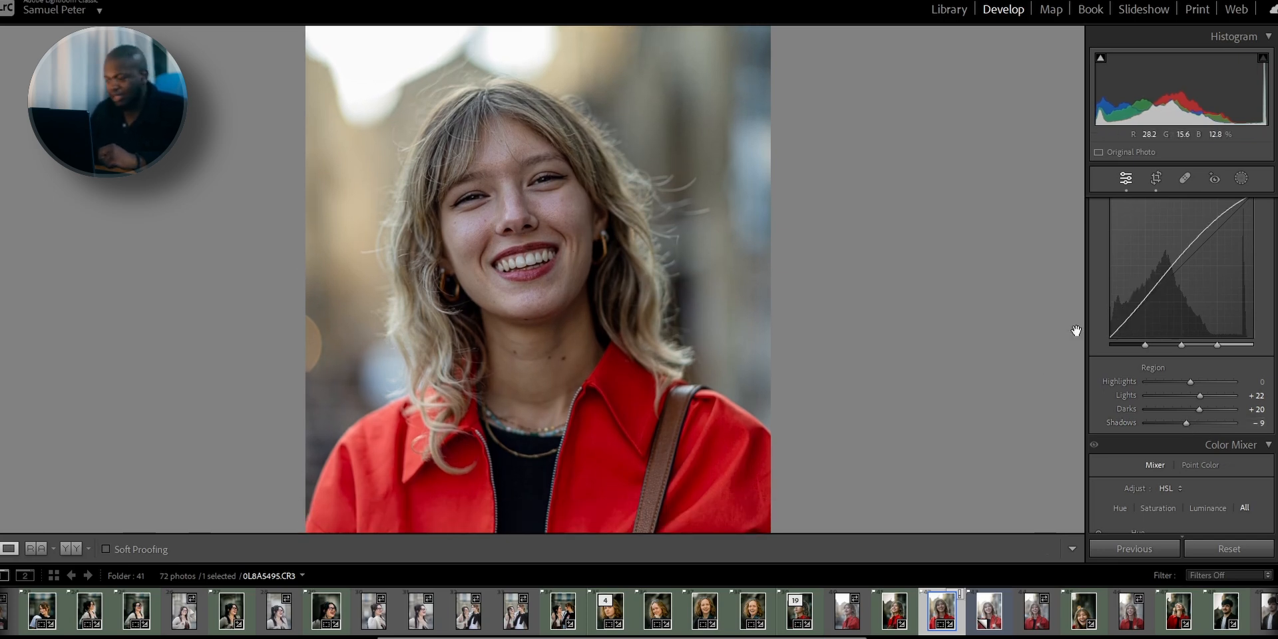
pyautogui.scroll(5, 1149, 328)
pyautogui.click(1094, 350)
pyautogui.click(1095, 351)
pyautogui.click(1095, 350)
pyautogui.click(1095, 351)
pyautogui.click(1095, 351)
pyautogui.click(1094, 351)
pyautogui.click(1094, 351)
pyautogui.click(1095, 351)
pyautogui.click(1095, 351)
pyautogui.click(1094, 351)
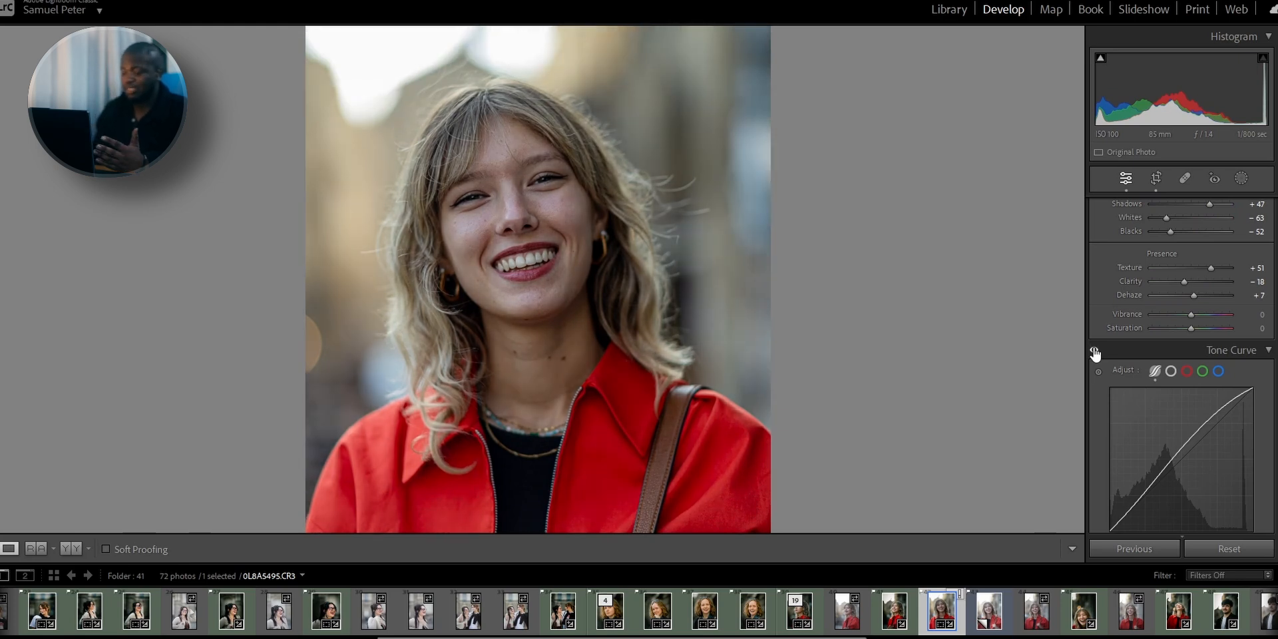
pyautogui.click(1095, 350)
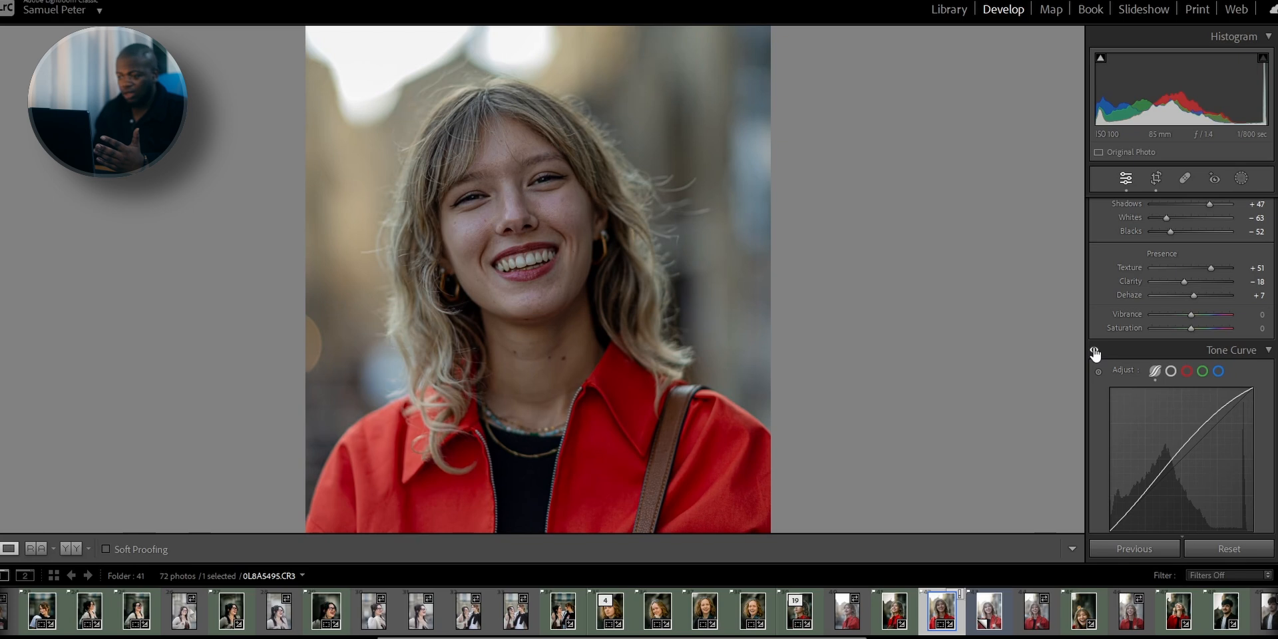
pyautogui.click(601, 286)
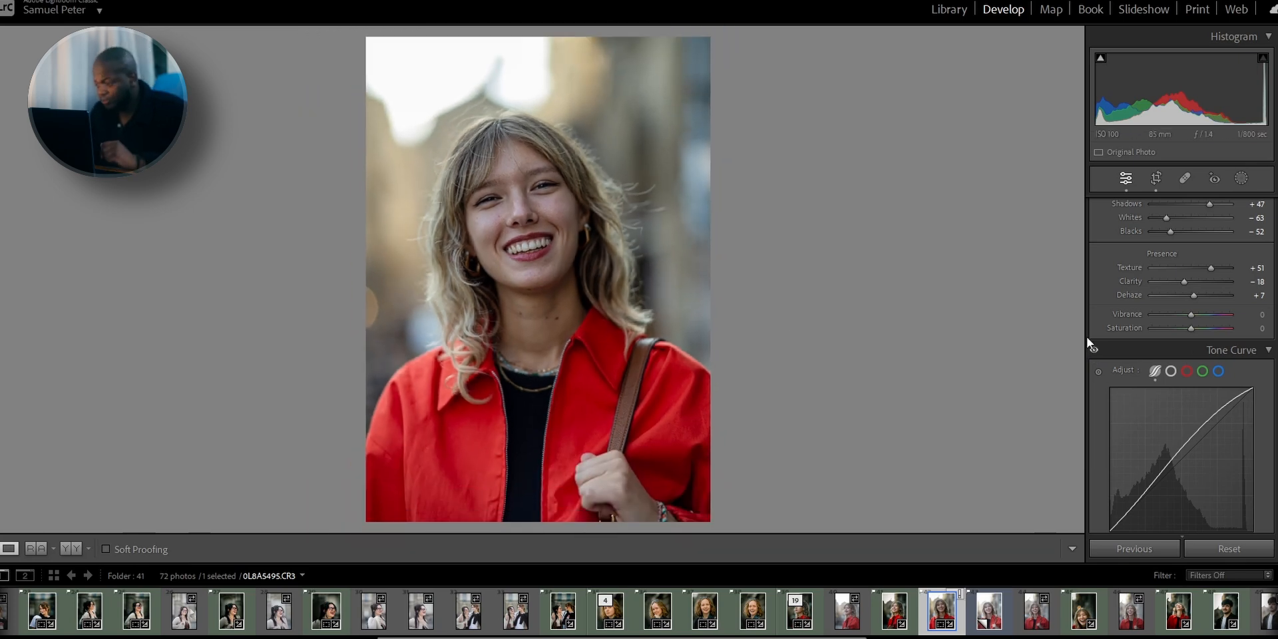
pyautogui.click(1094, 350)
pyautogui.click(1094, 351)
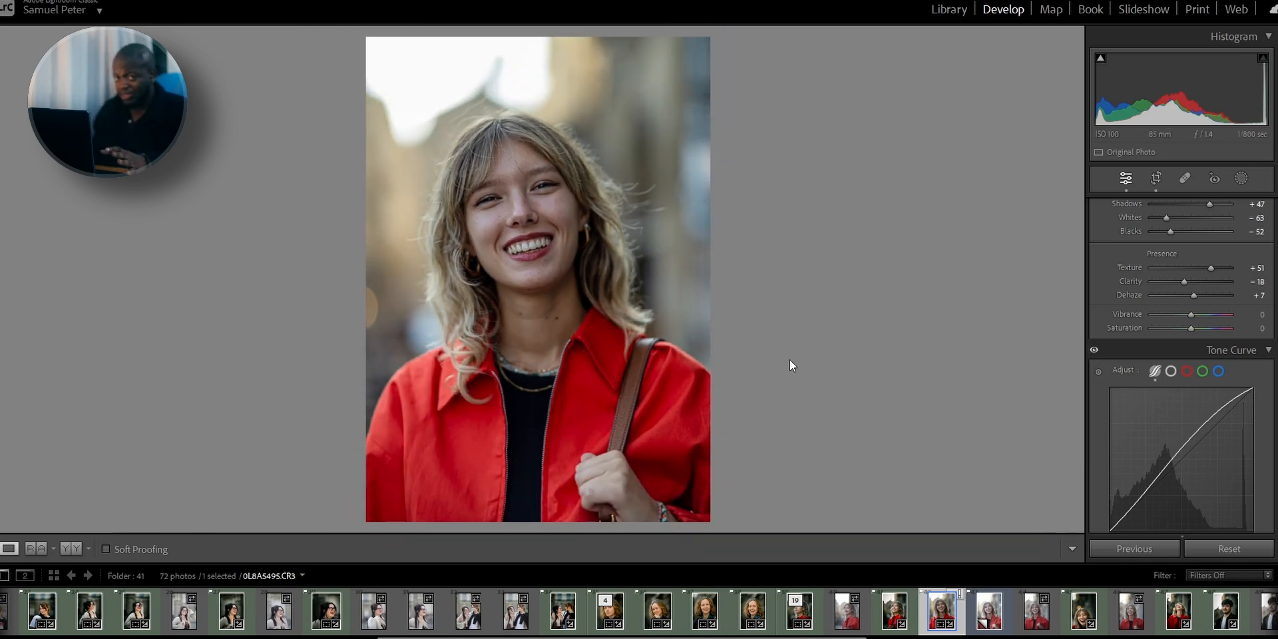
# - Shift the yellow hue to -16 and the green hue to -20 in the color mixer
pyautogui.scroll(-5, 1158, 458)
pyautogui.scroll(-3, 1144, 397)
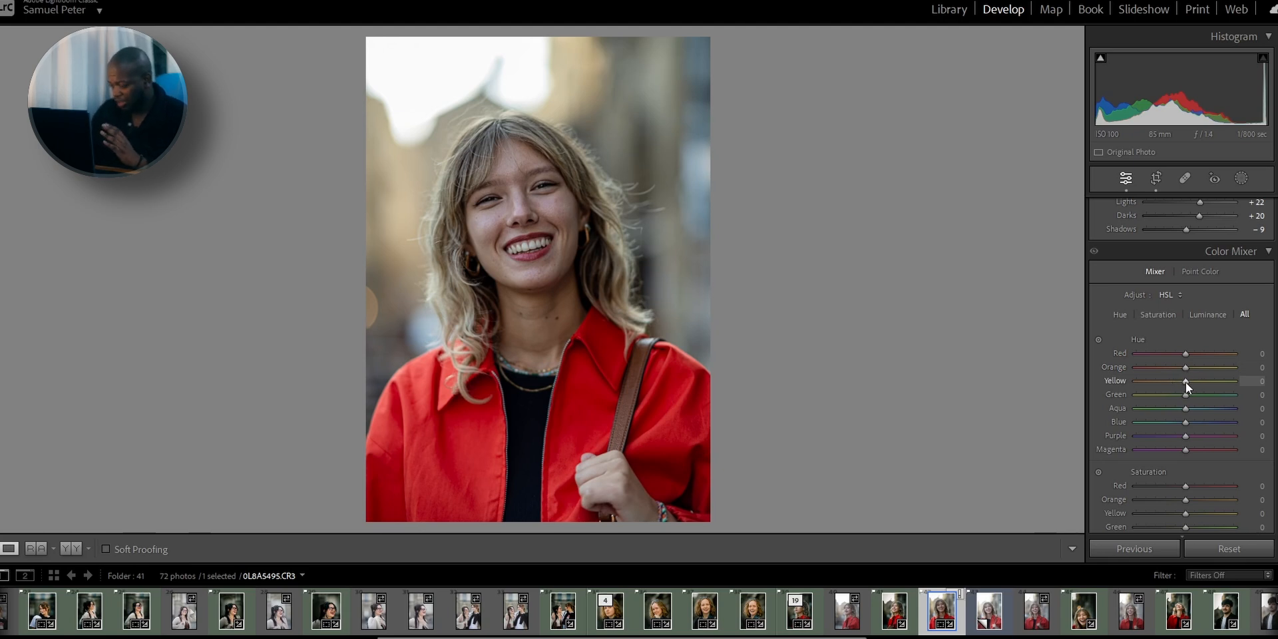
pyautogui.moveTo(1185, 381); pyautogui.dragTo(1180, 380)
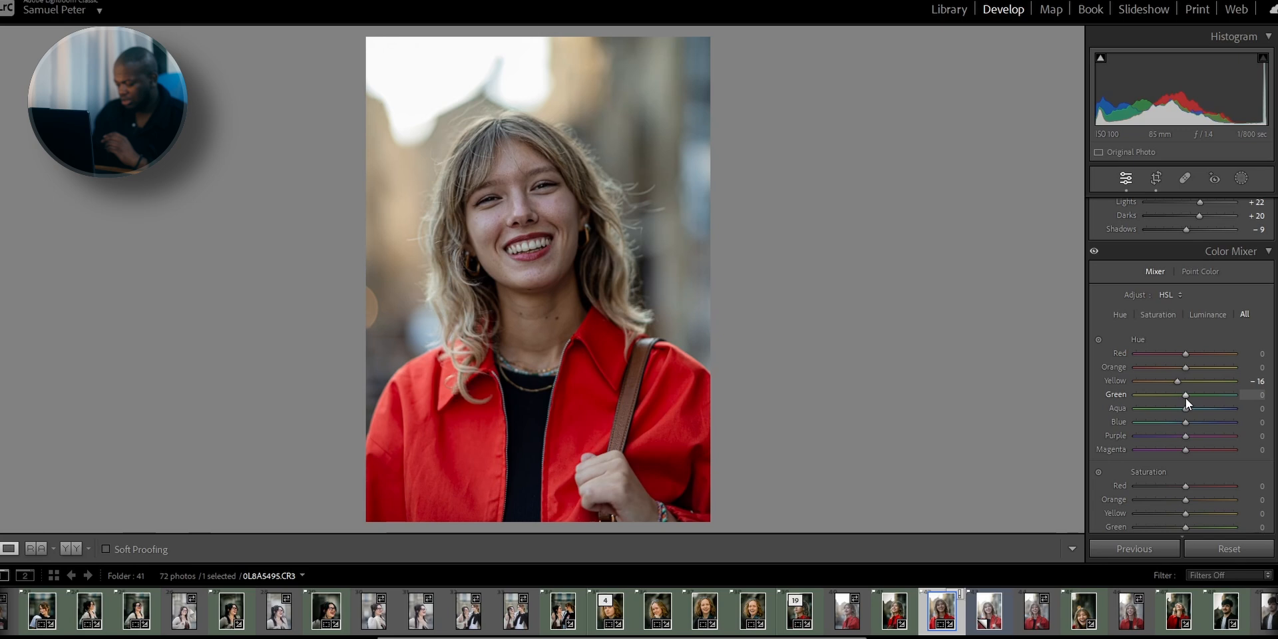
pyautogui.moveTo(1185, 398); pyautogui.dragTo(1176, 397)
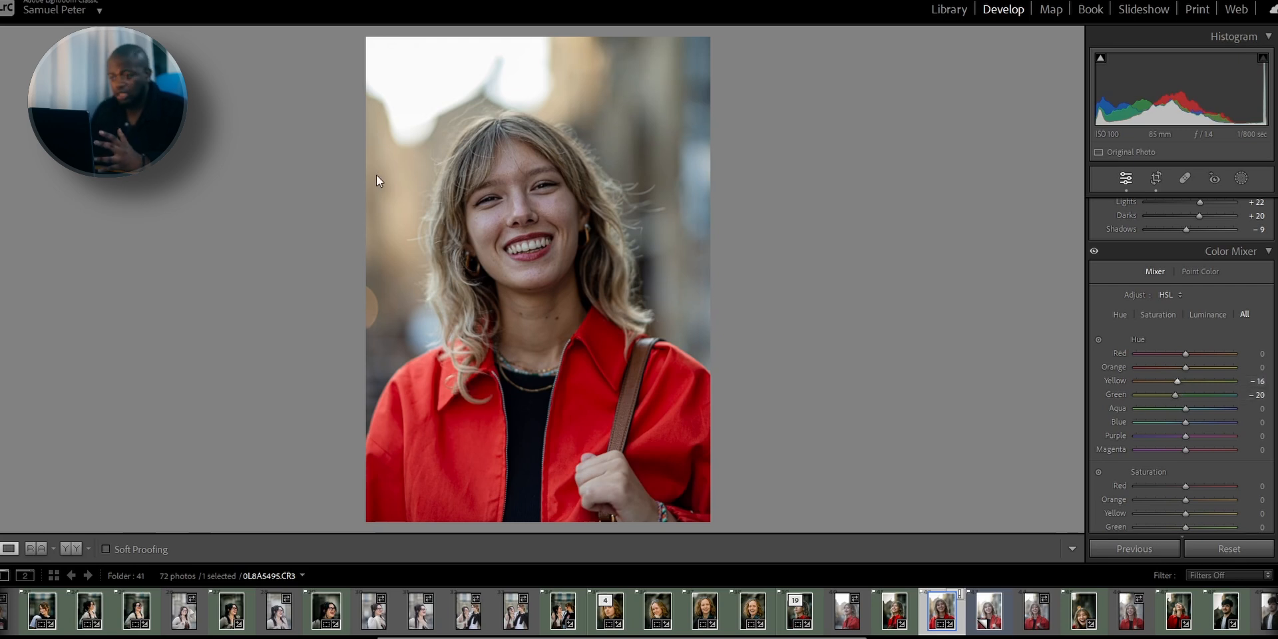
# - Lower the yellow saturation to -50 in the color mixer
pyautogui.scroll(-3, 1145, 450)
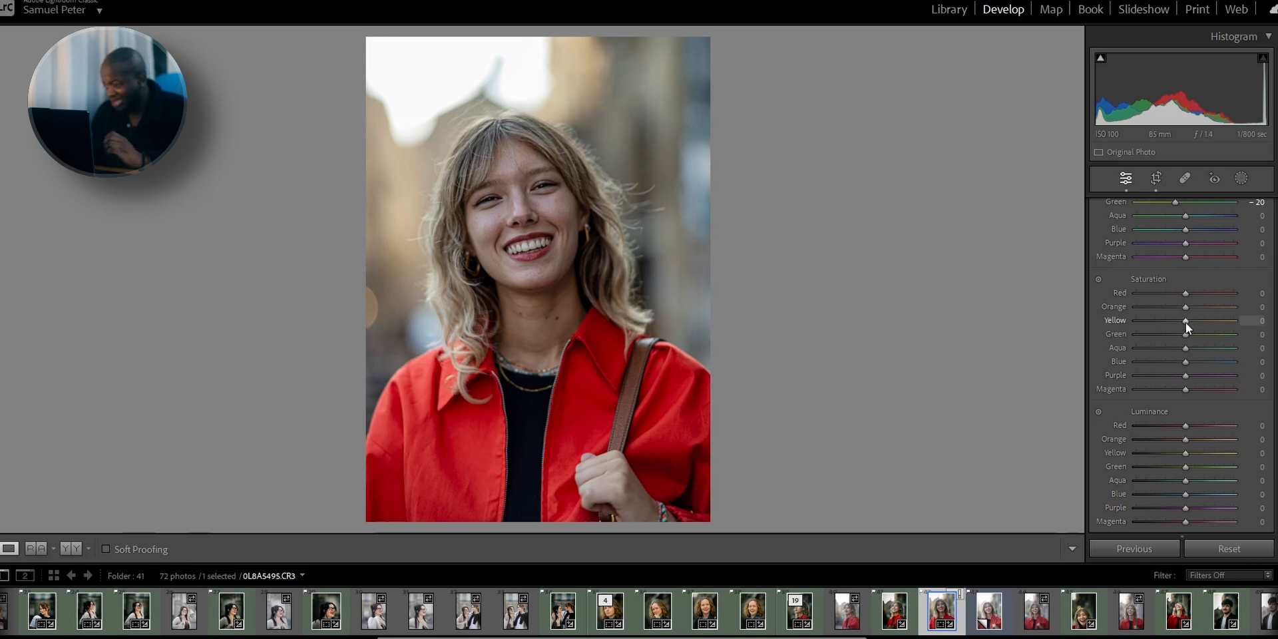
pyautogui.moveTo(1182, 322); pyautogui.dragTo(1157, 328)
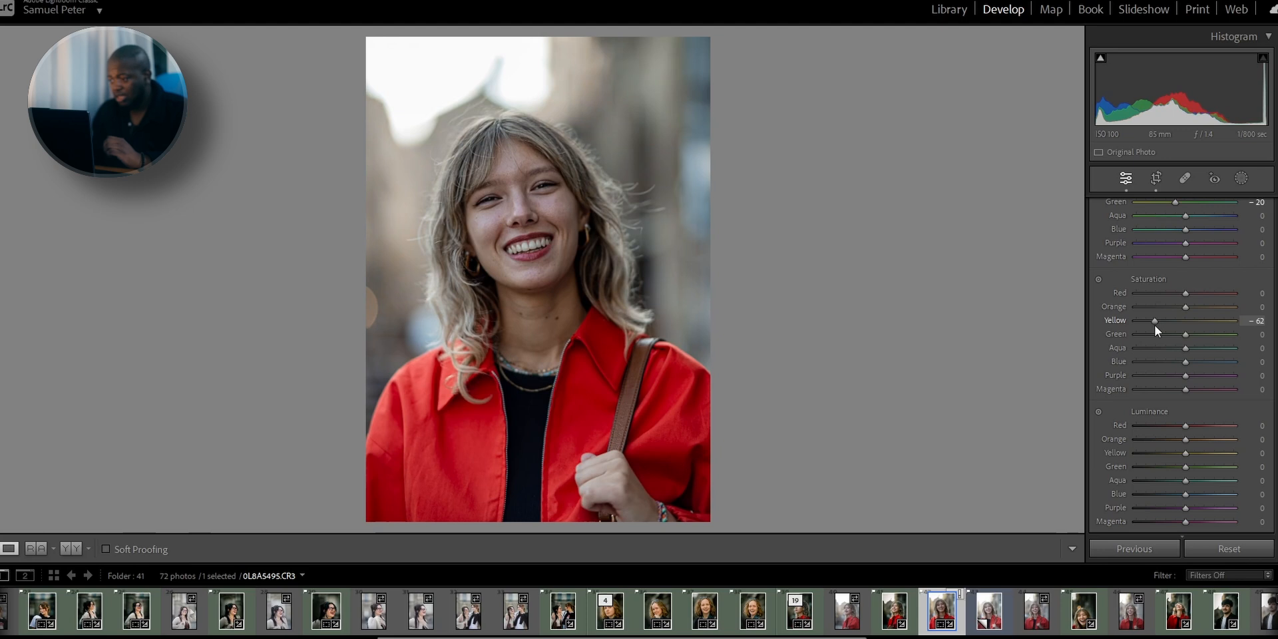
pyautogui.moveTo(1158, 323); pyautogui.dragTo(1160, 322)
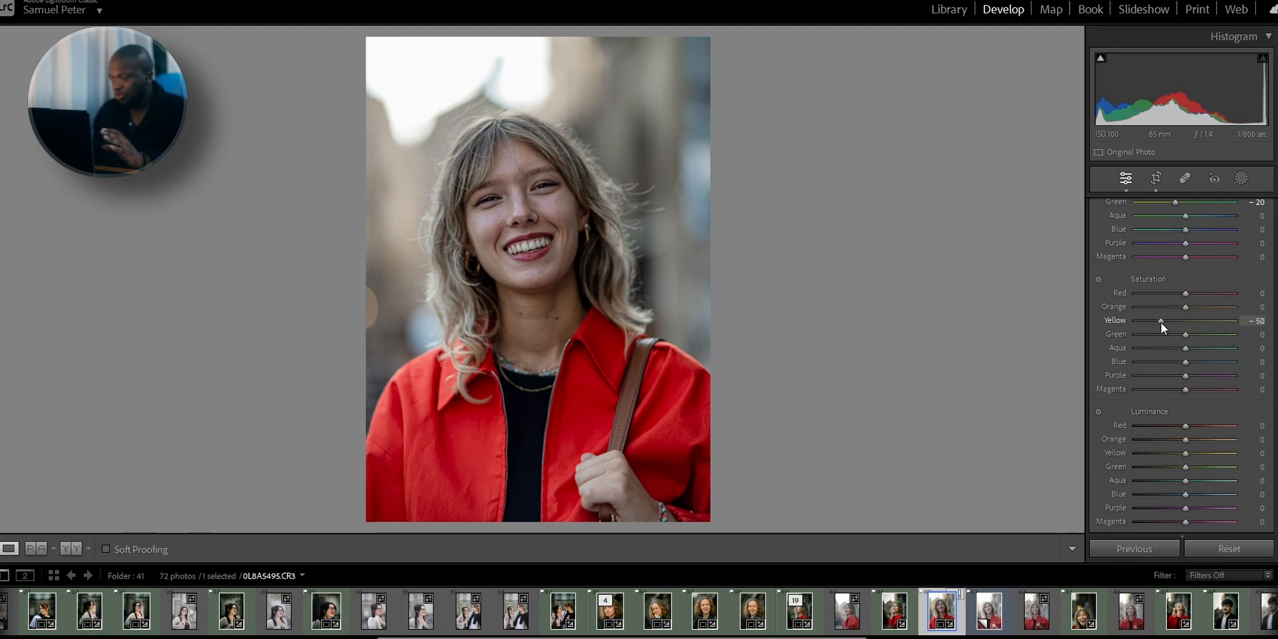
pyautogui.moveTo(1160, 324)
pyautogui.mouseDown()
pyautogui.moveTo(1241, 330)
pyautogui.moveTo(1161, 322)
pyautogui.mouseUp()
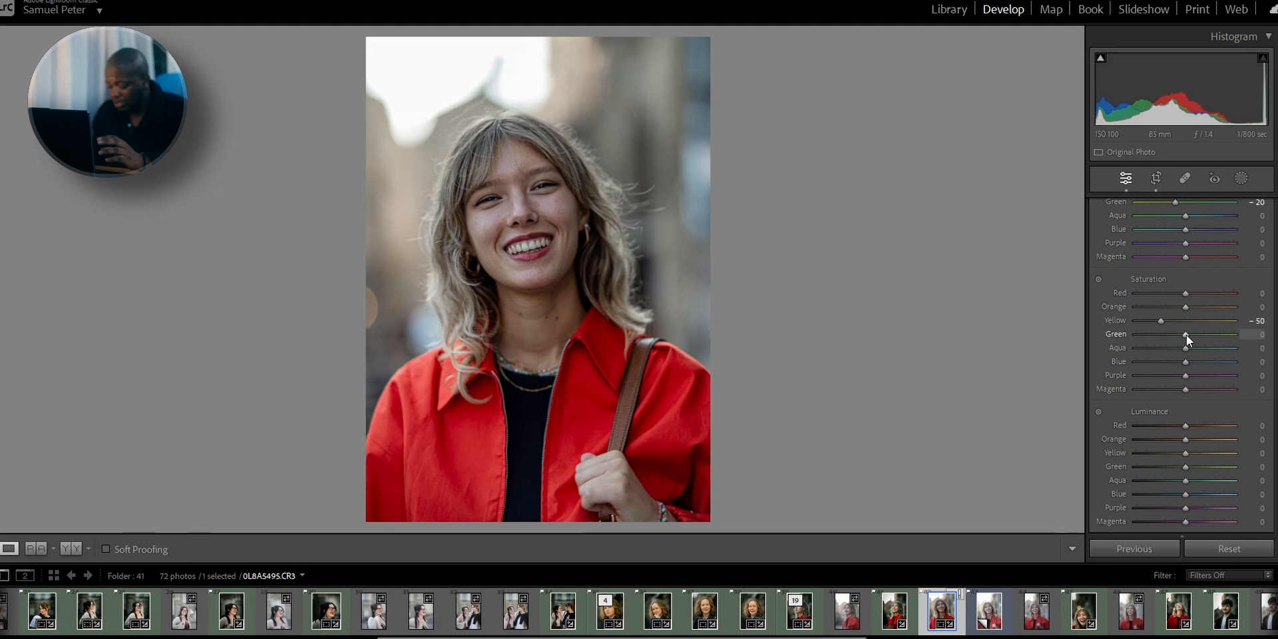
# - Exaggerate the green saturation to inspect the affected areas, and settle on green saturation -41 and blue saturation -15
pyautogui.moveTo(1186, 334); pyautogui.dragTo(1236, 335)
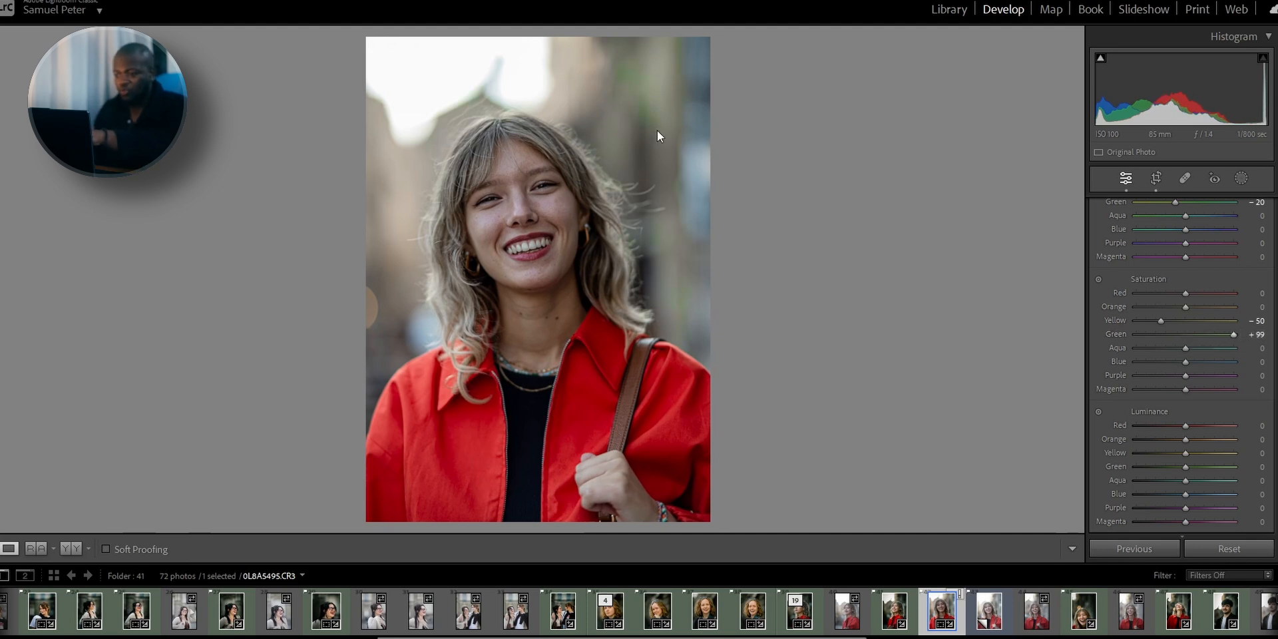
pyautogui.click(377, 72)
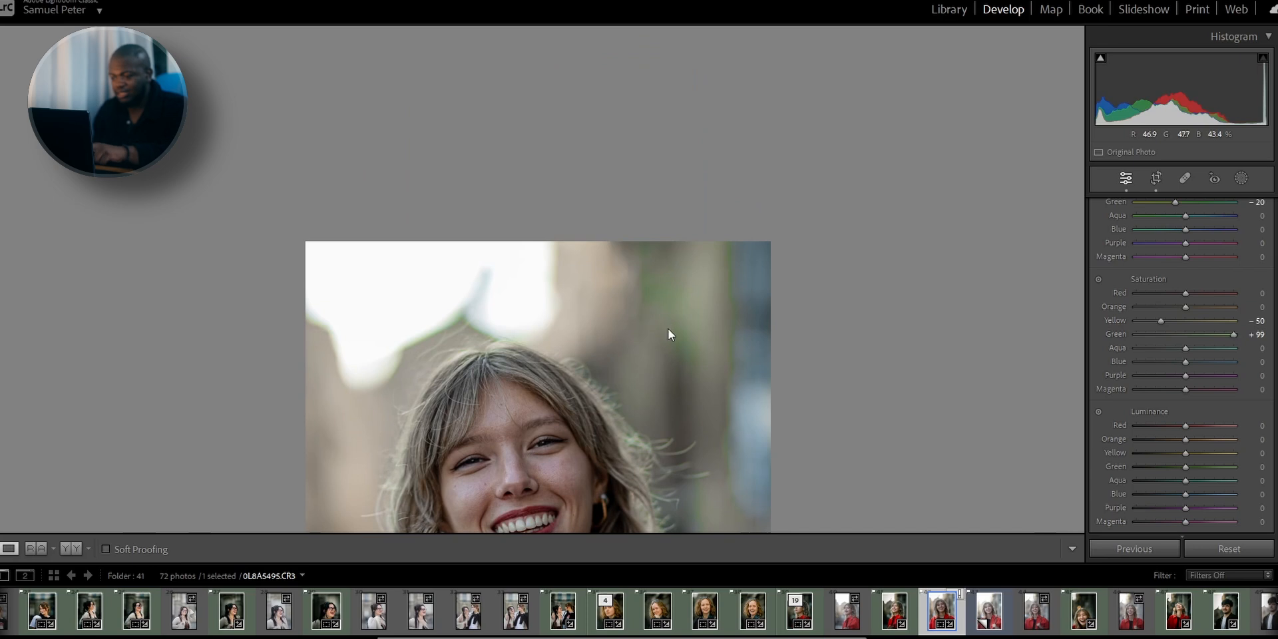
pyautogui.click(668, 330)
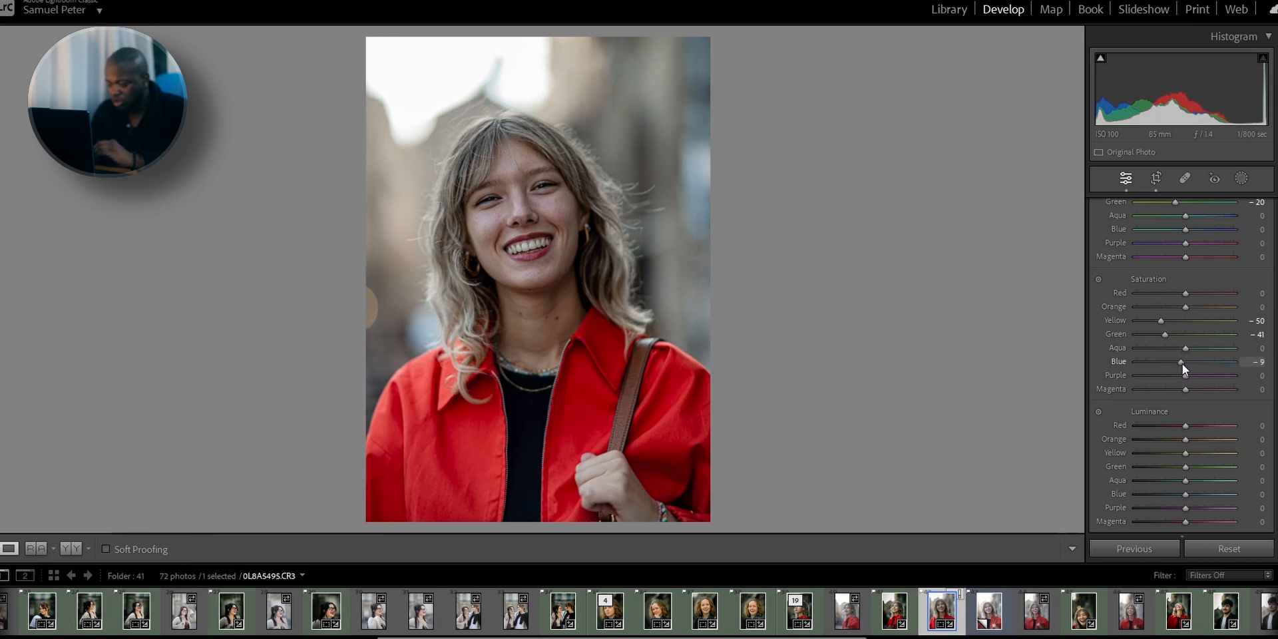
pyautogui.moveTo(1183, 363); pyautogui.dragTo(1181, 365)
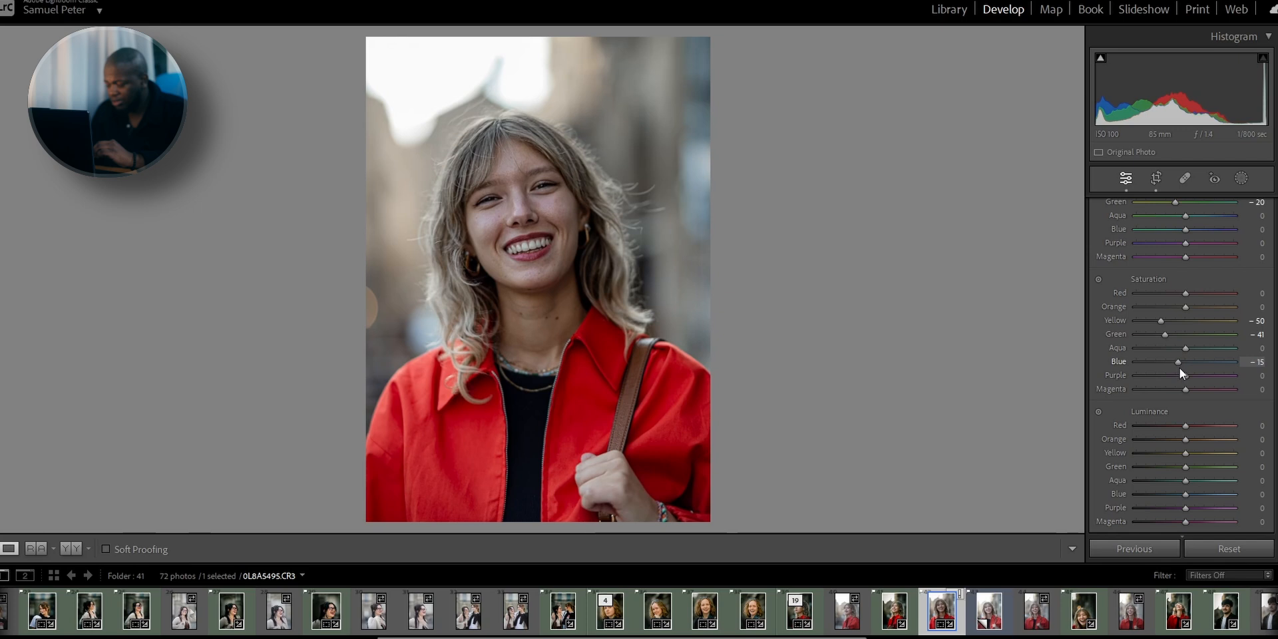
# - Darken the yellows and greens by setting both their luminance values to -30
pyautogui.scroll(-3, 1128, 423)
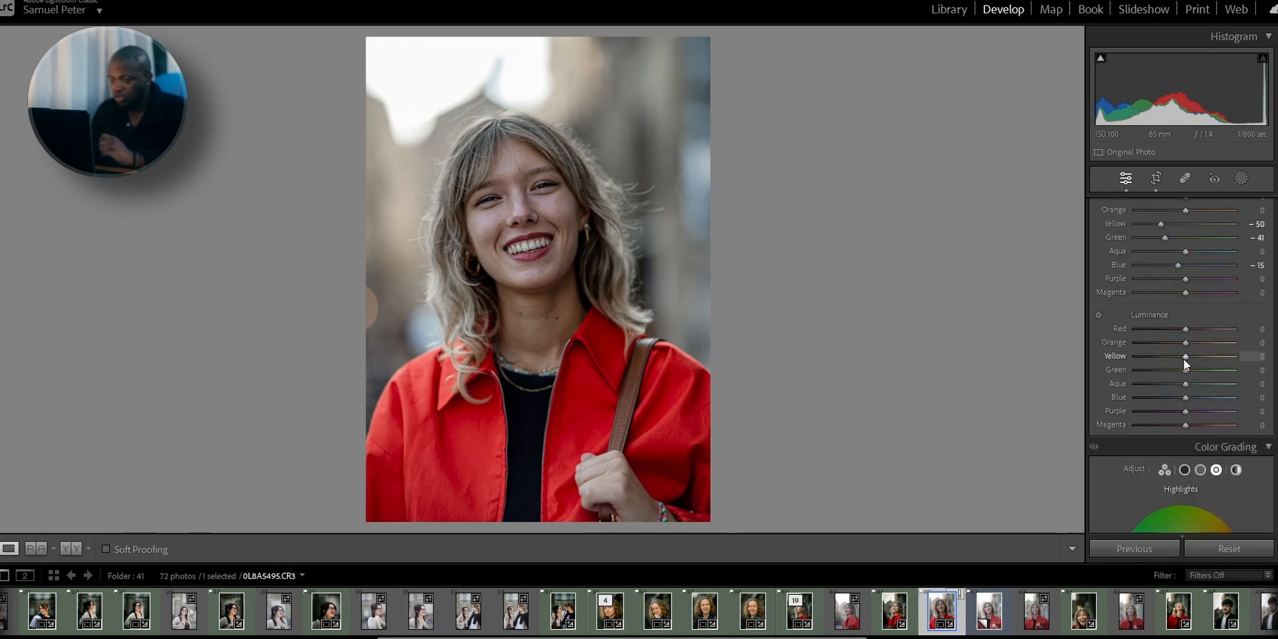
pyautogui.moveTo(1185, 358)
pyautogui.mouseDown()
pyautogui.moveTo(1196, 359)
pyautogui.moveTo(1168, 365)
pyautogui.mouseUp()
pyautogui.moveTo(1170, 365); pyautogui.dragTo(1168, 366)
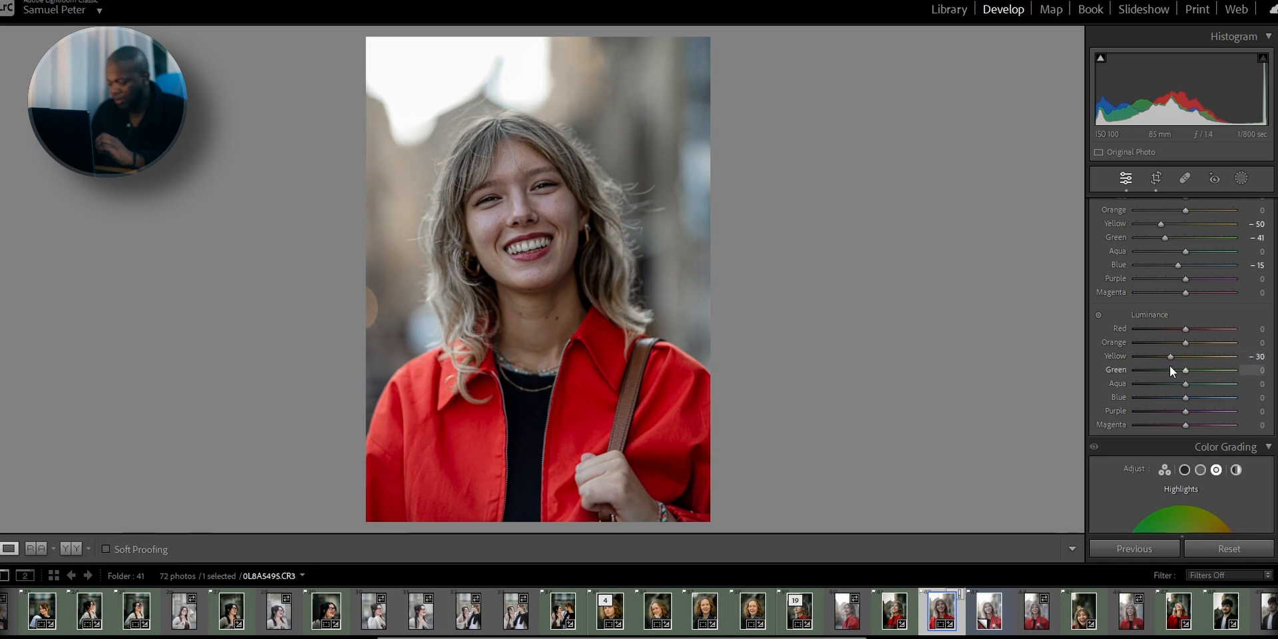
pyautogui.moveTo(1185, 371); pyautogui.dragTo(1168, 370)
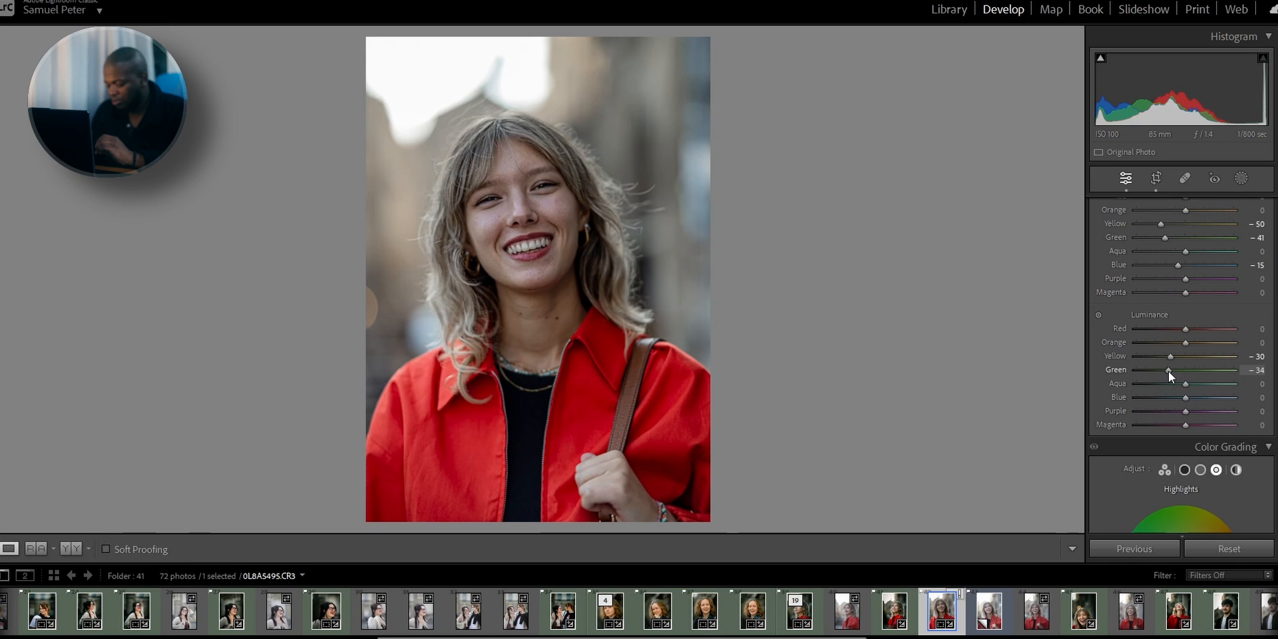
pyautogui.moveTo(1240, 374); pyautogui.dragTo(1159, 377)
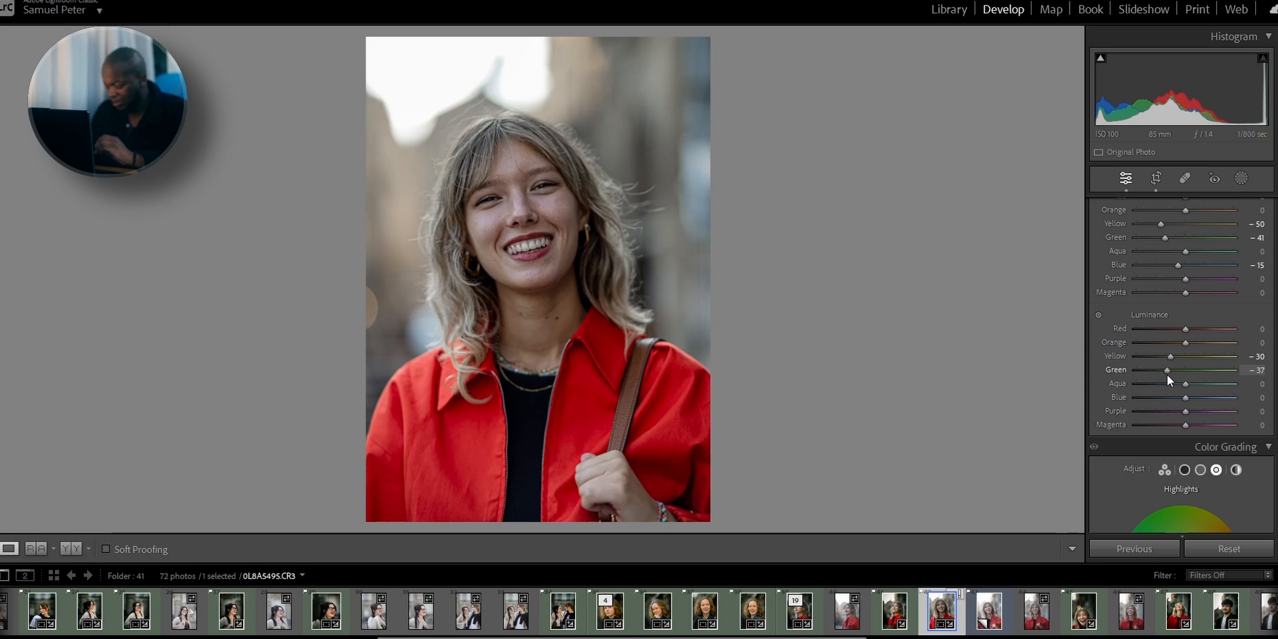
pyautogui.moveTo(1168, 374); pyautogui.dragTo(1170, 375)
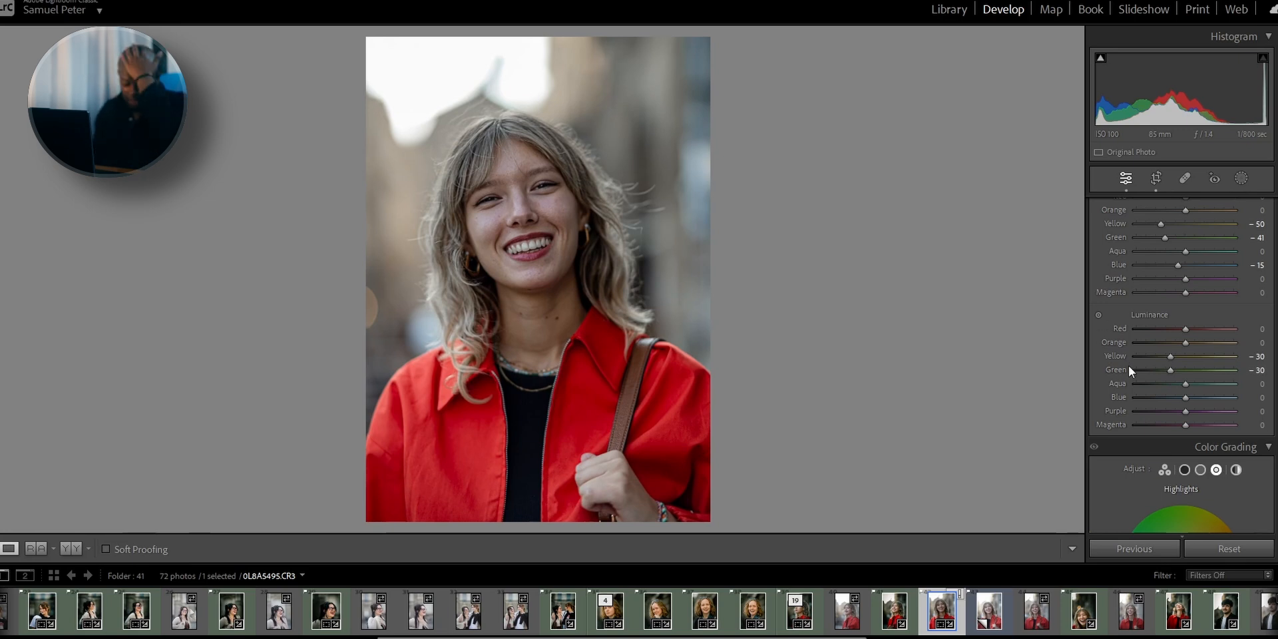
# - Compare the portrait with and without the color mixer adjustments
pyautogui.scroll(6, 1128, 365)
pyautogui.click(1094, 254)
pyautogui.click(1094, 254)
pyautogui.click(1094, 253)
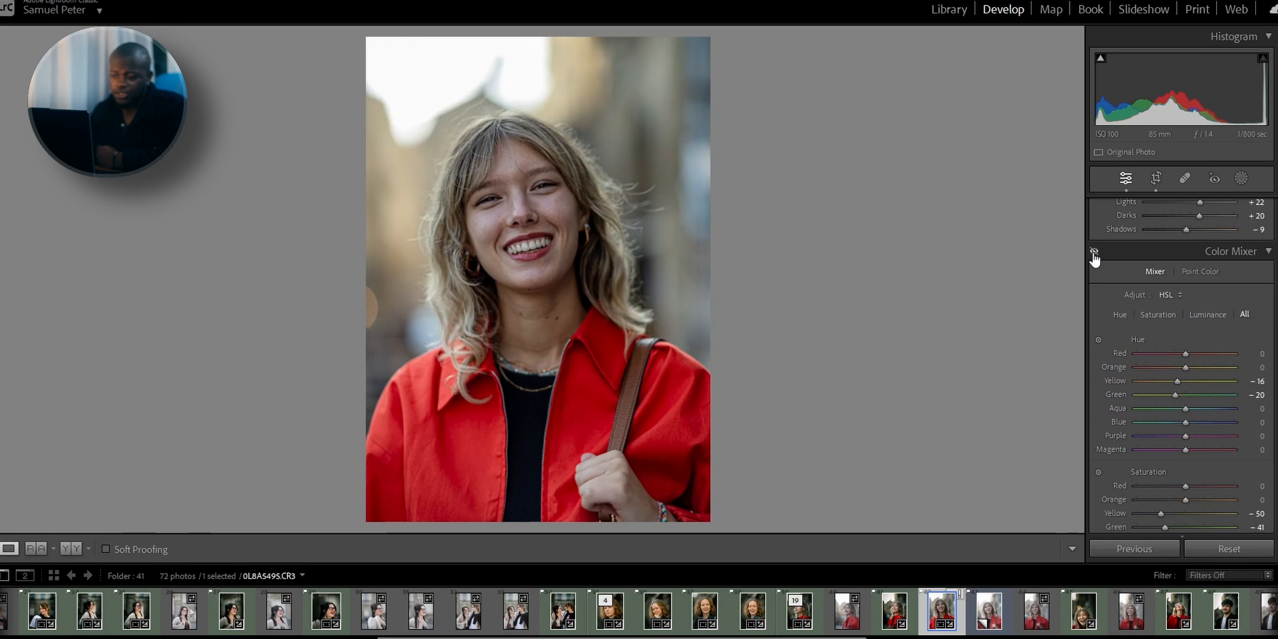
pyautogui.click(1094, 254)
pyautogui.click(1094, 253)
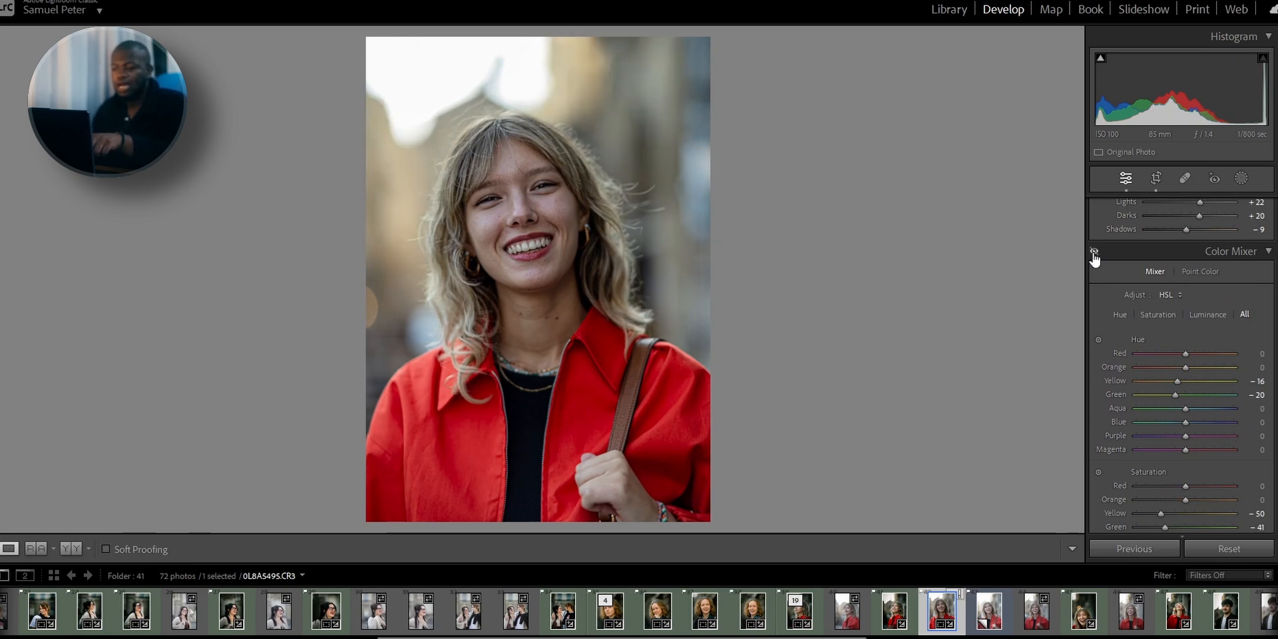
pyautogui.click(1094, 253)
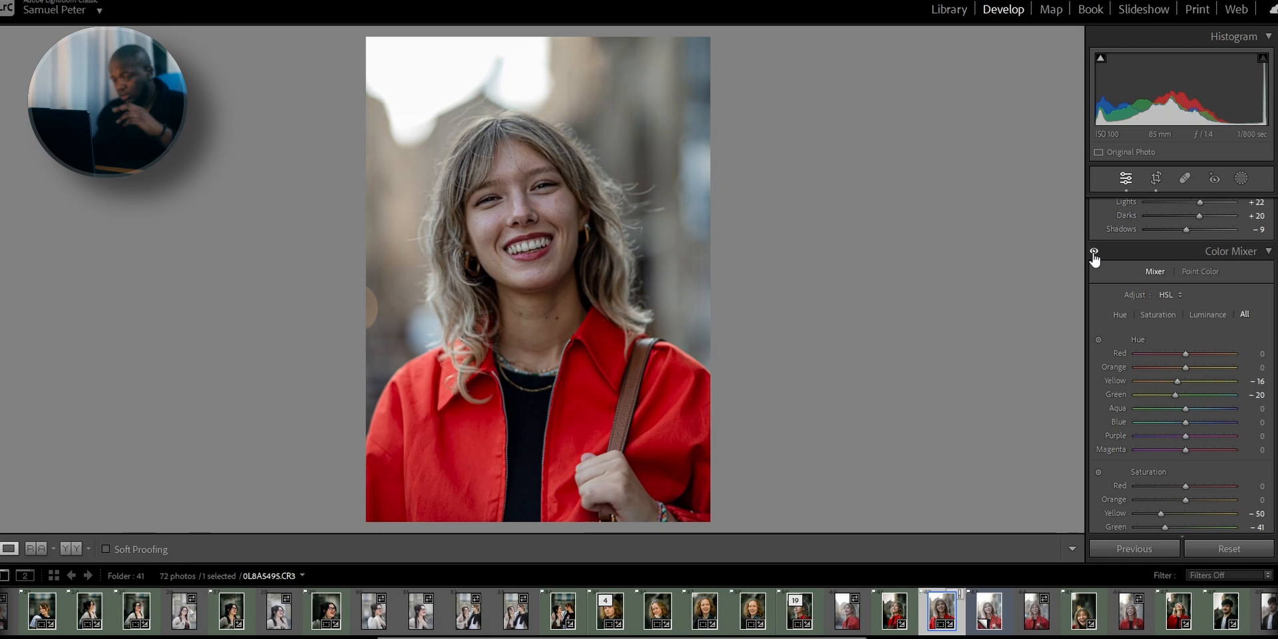
pyautogui.click(1093, 254)
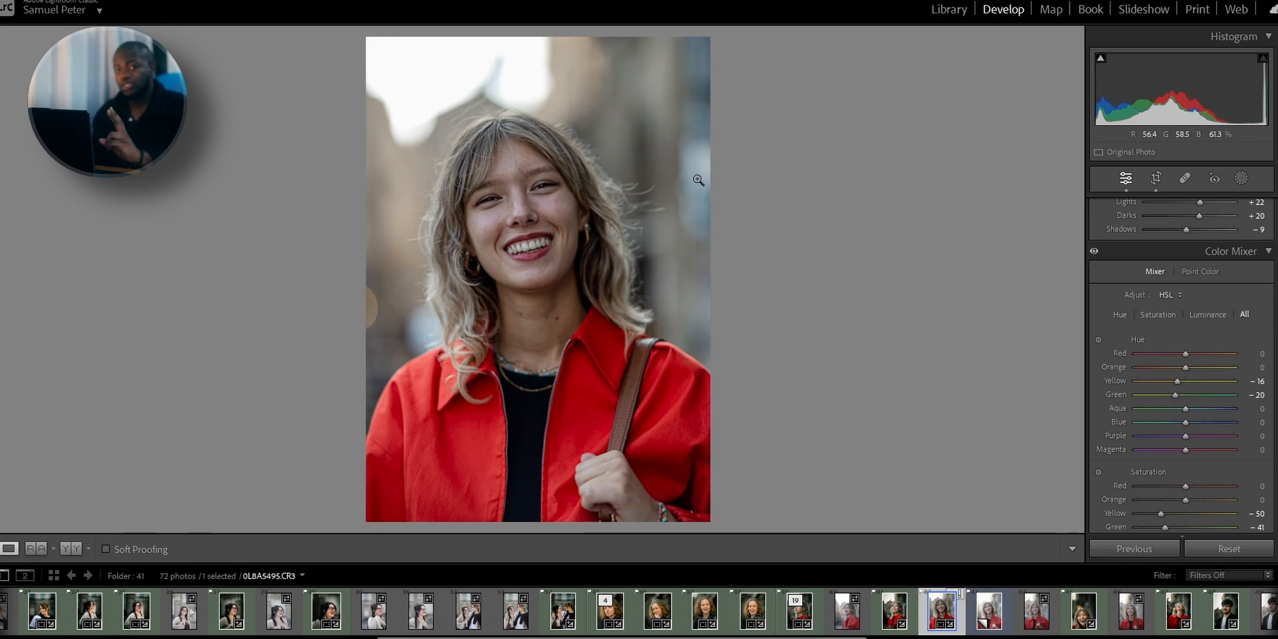
pyautogui.click(1095, 251)
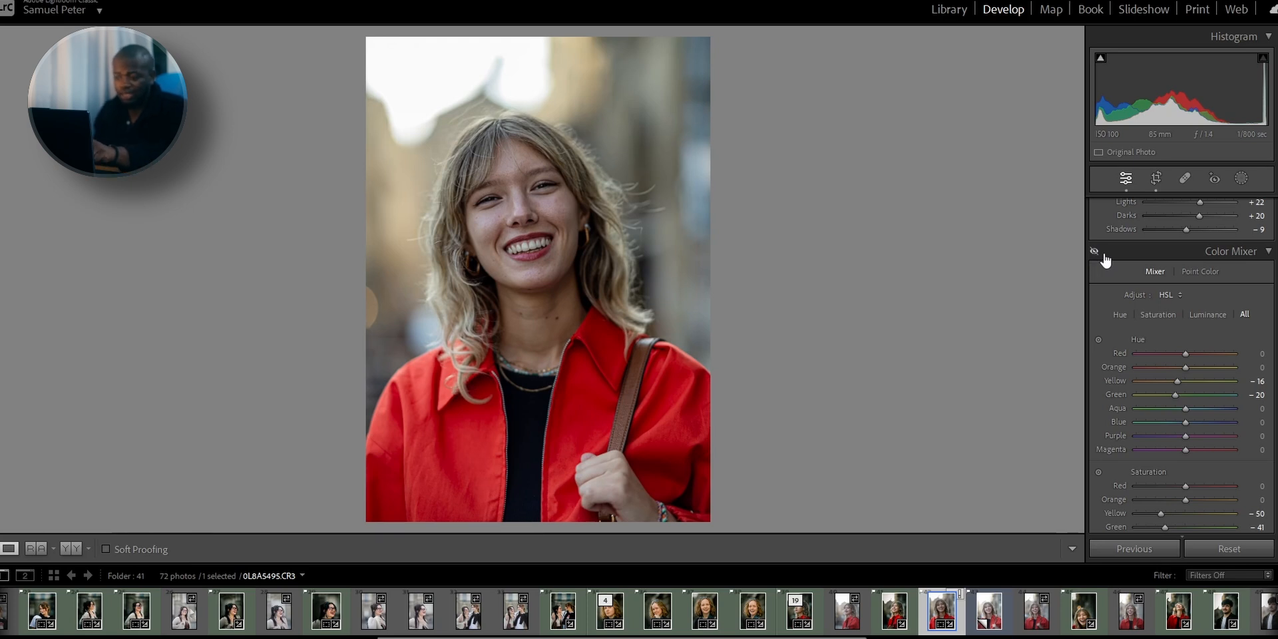
pyautogui.click(1094, 253)
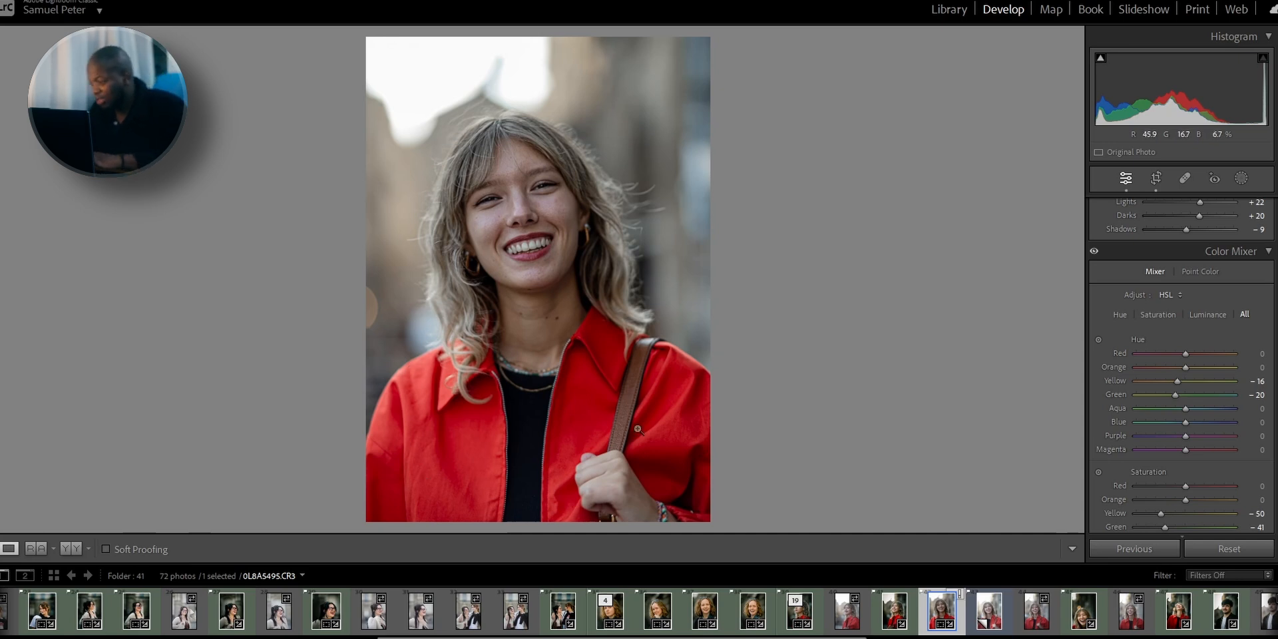
# - Tint the shadows green in color grading with hue 151 and saturation 8
pyautogui.scroll(-8, 1214, 335)
pyautogui.click(1184, 277)
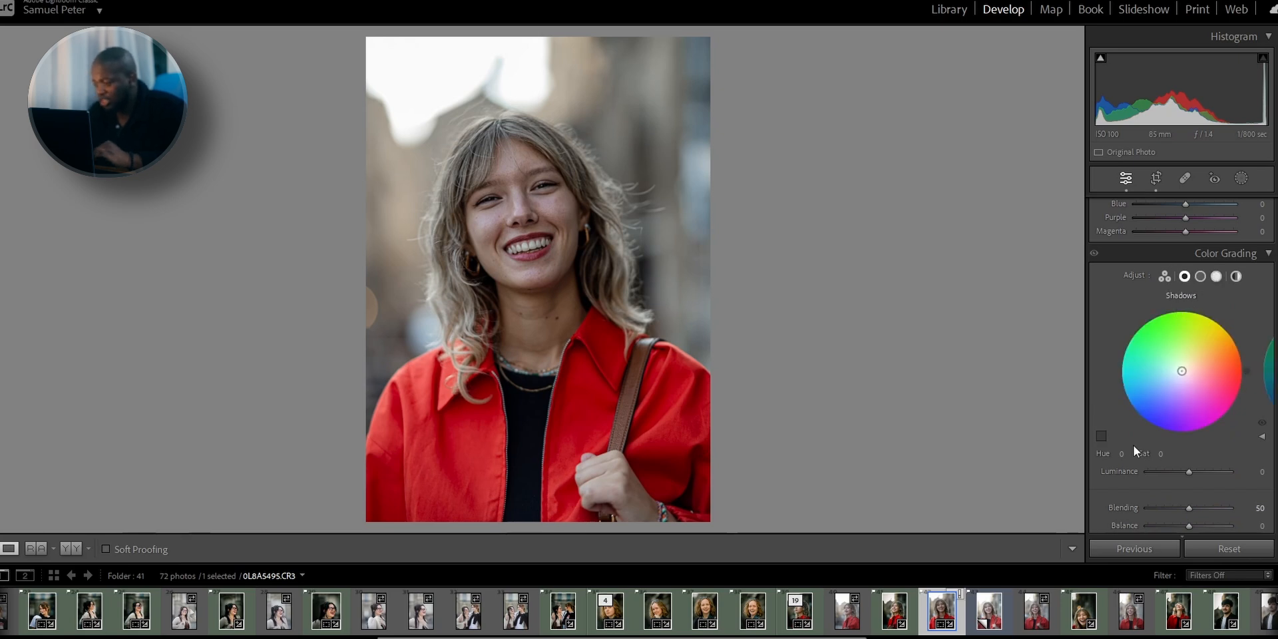
pyautogui.scroll(-4, 1133, 446)
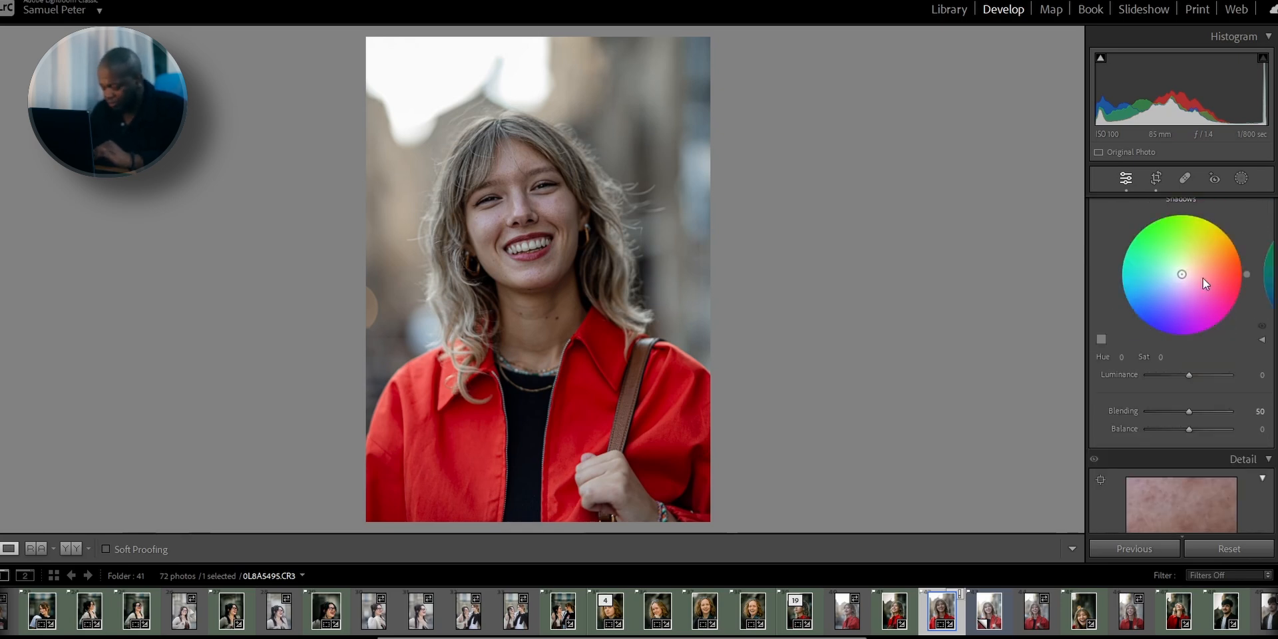
pyautogui.moveTo(1244, 276); pyautogui.dragTo(1125, 242)
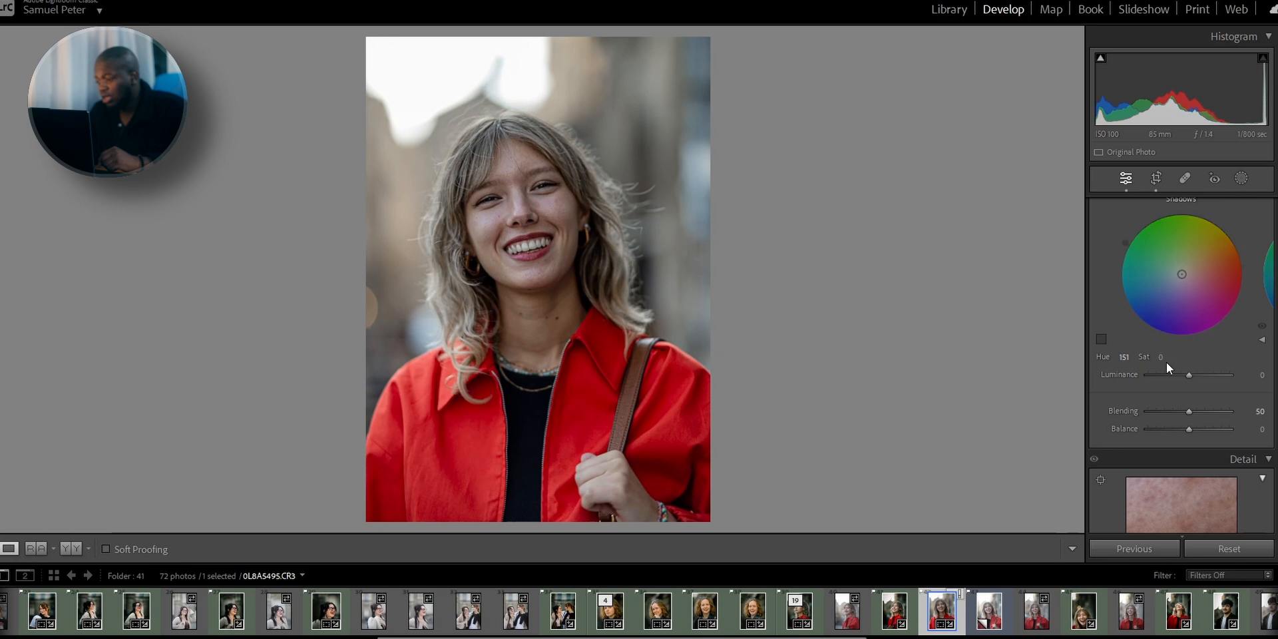
pyautogui.click(1159, 362)
pyautogui.write('8')
pyautogui.press('Return')
# - Warm the midtones in color grading with hue 38 and saturation 8
pyautogui.scroll(3, 1228, 234)
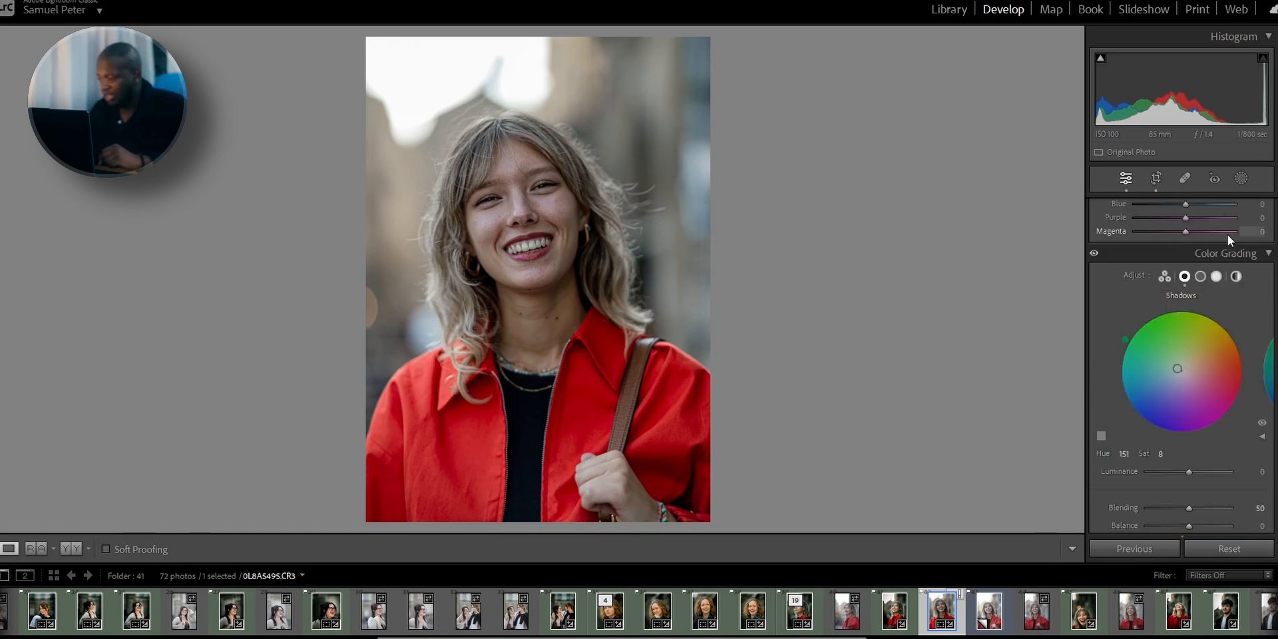
pyautogui.click(1201, 277)
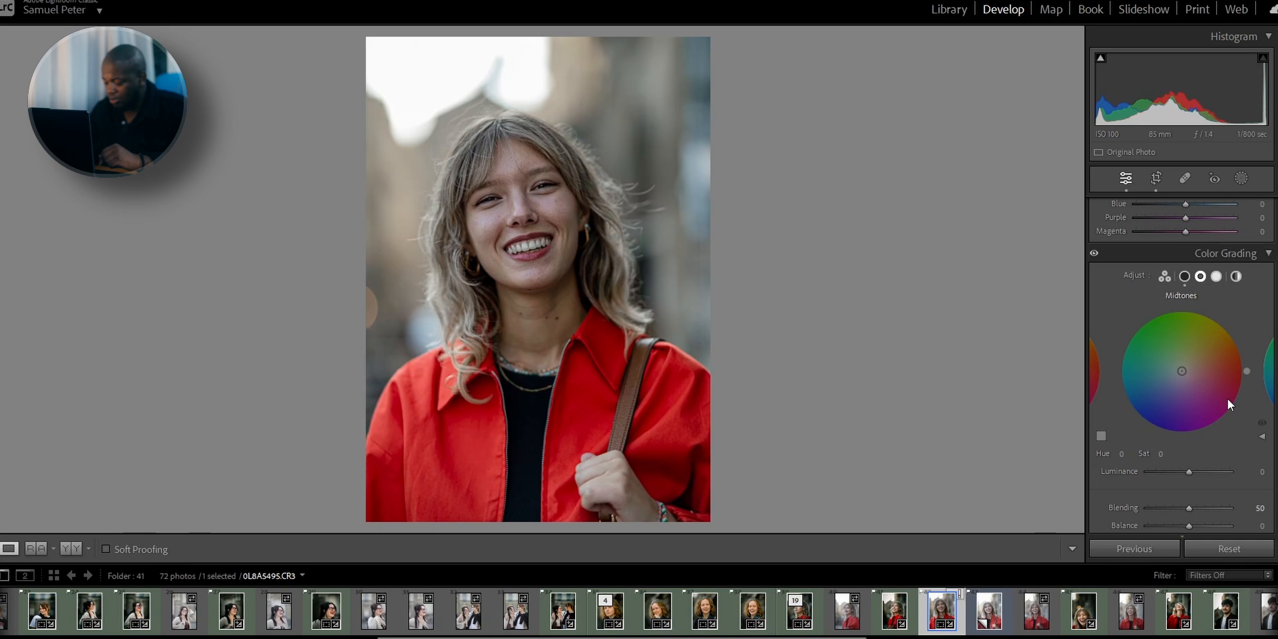
pyautogui.moveTo(1248, 377); pyautogui.dragTo(1234, 331)
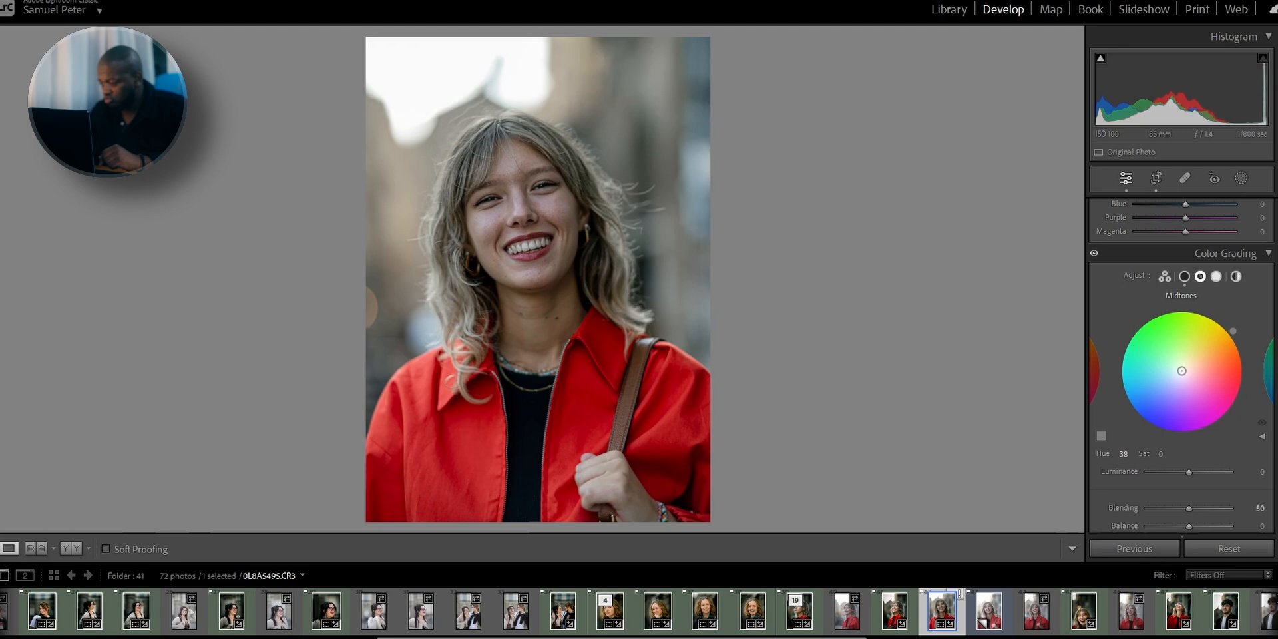
pyautogui.click(1163, 454)
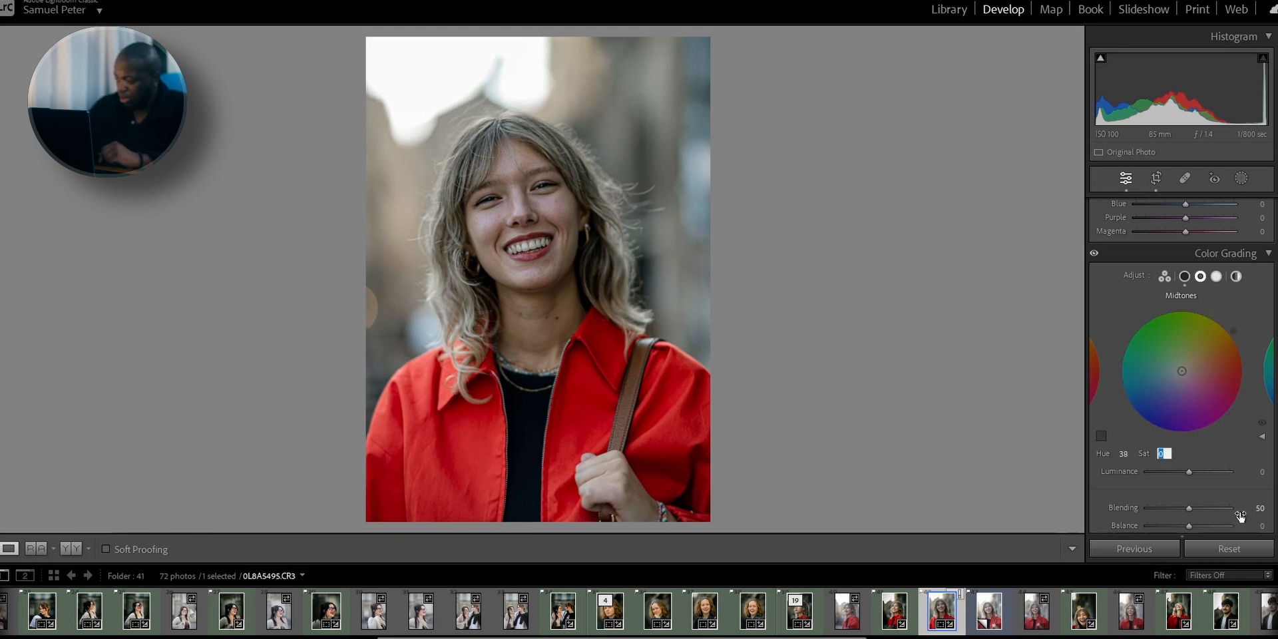
pyautogui.write('8')
pyautogui.press('Return')
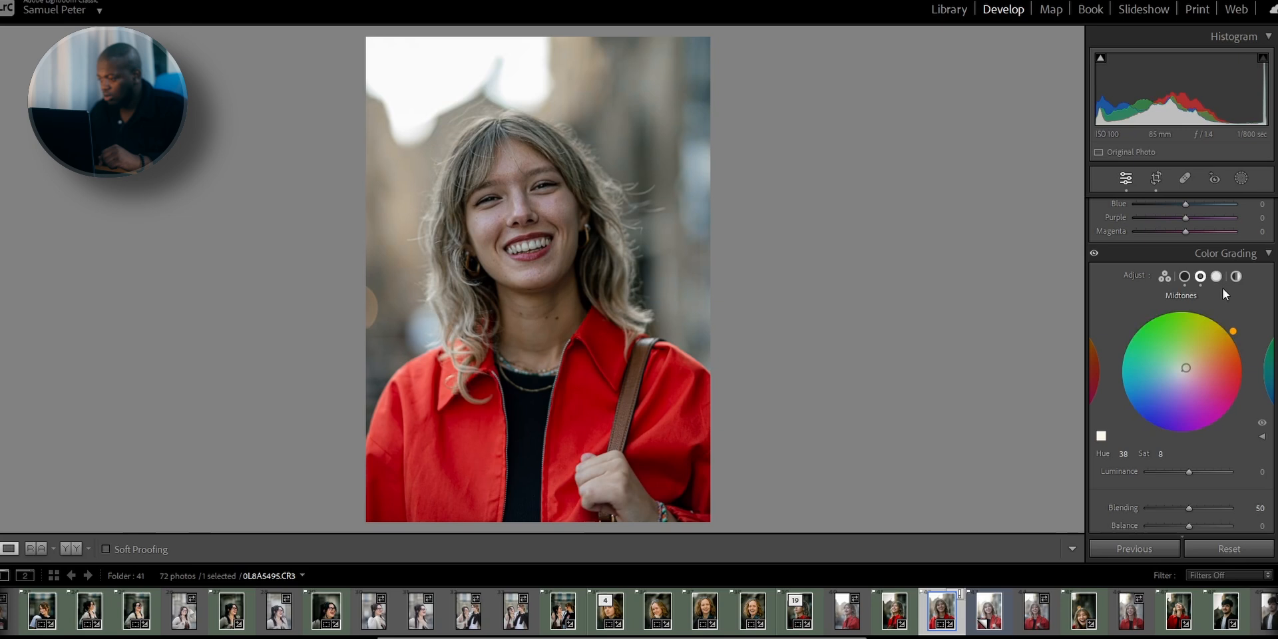
# - Tint the highlights orange in color grading with hue 20 and saturation 10
pyautogui.click(1216, 276)
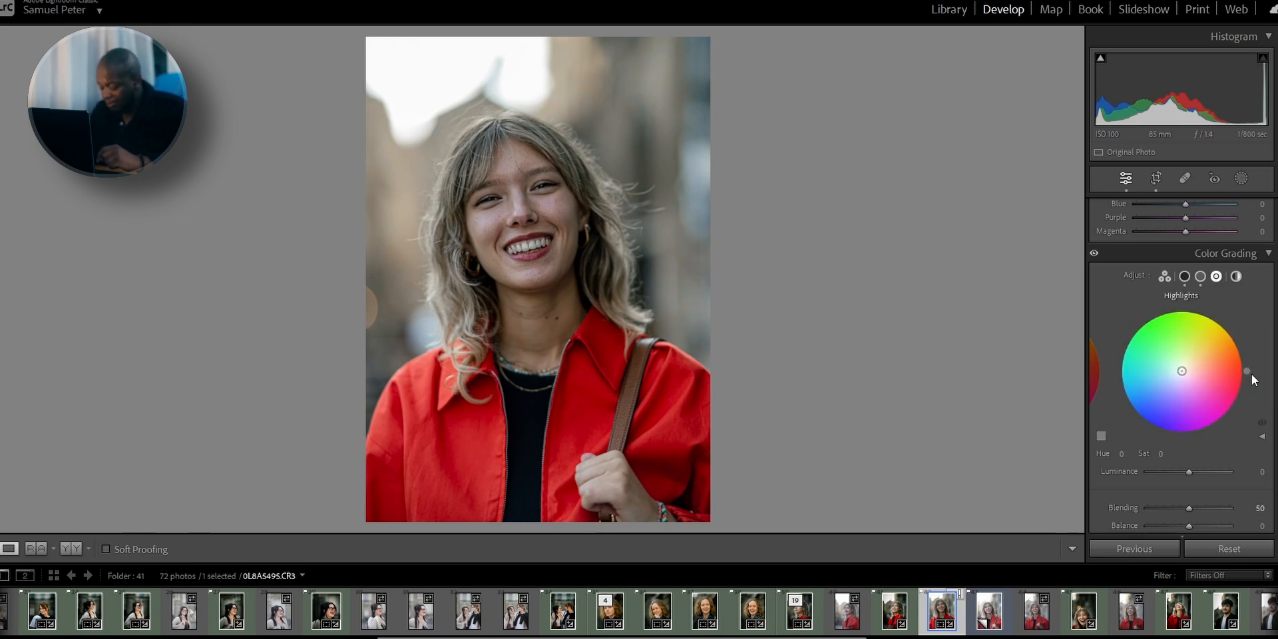
pyautogui.moveTo(1247, 367); pyautogui.dragTo(1243, 349)
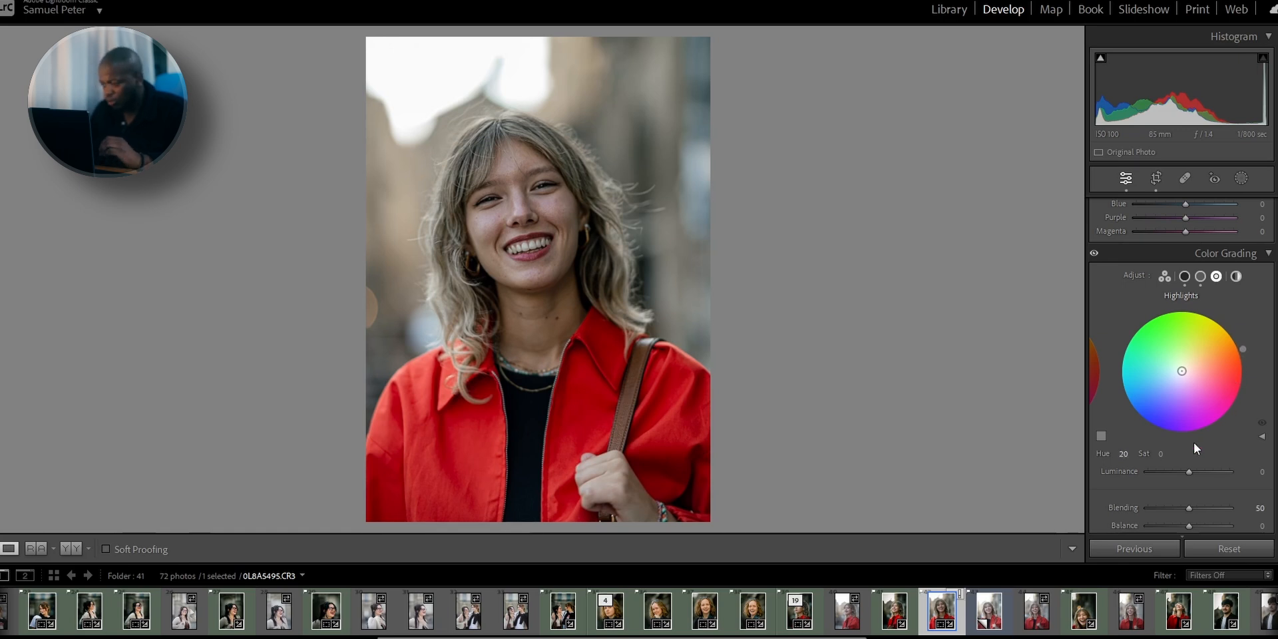
pyautogui.moveTo(1157, 453); pyautogui.dragTo(1222, 442)
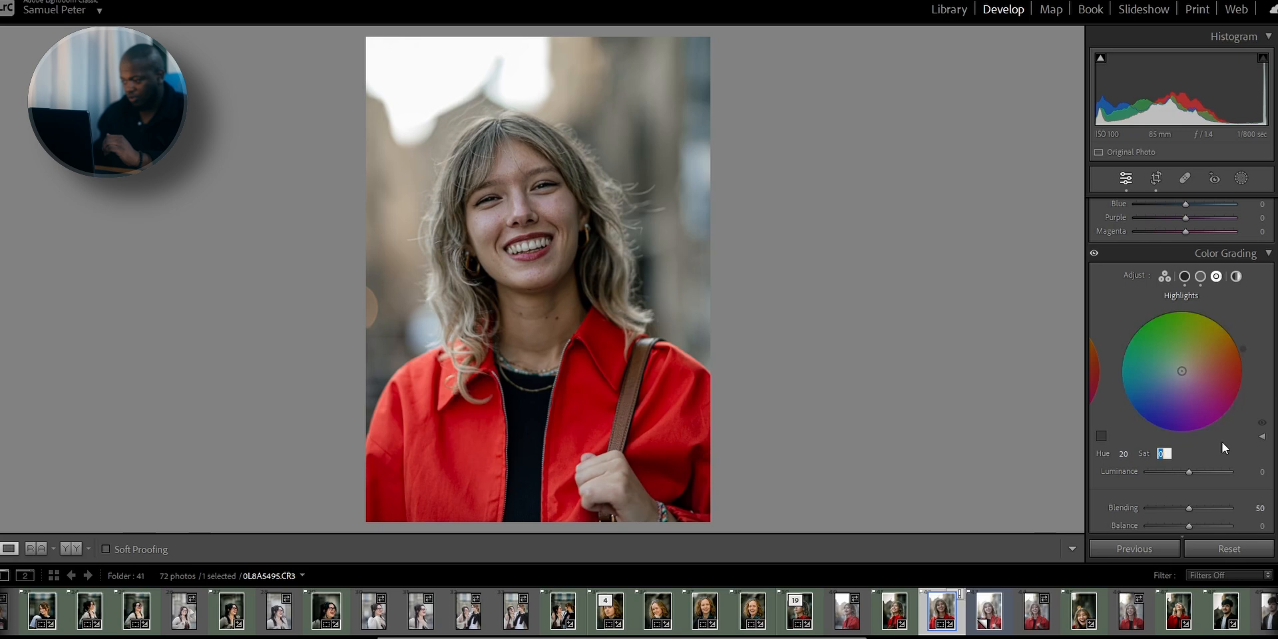
pyautogui.write('10')
pyautogui.press('Return')
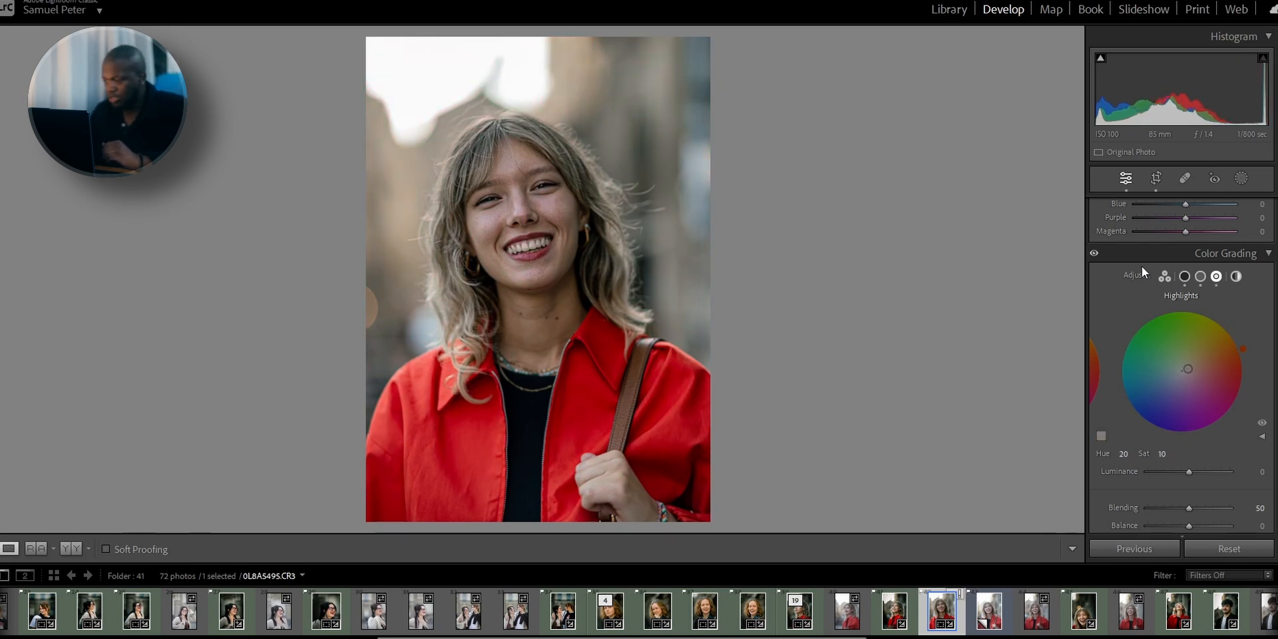
# - Compare the portrait with and without the color grading, viewing the face up close
pyautogui.click(1094, 254)
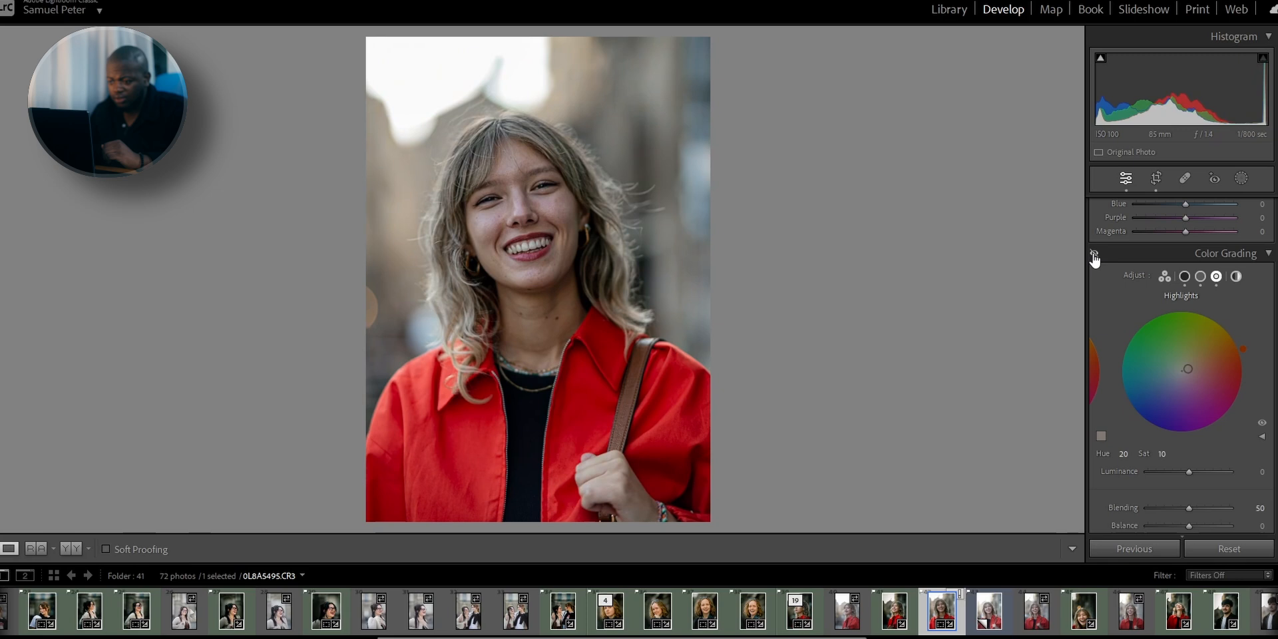
pyautogui.click(493, 212)
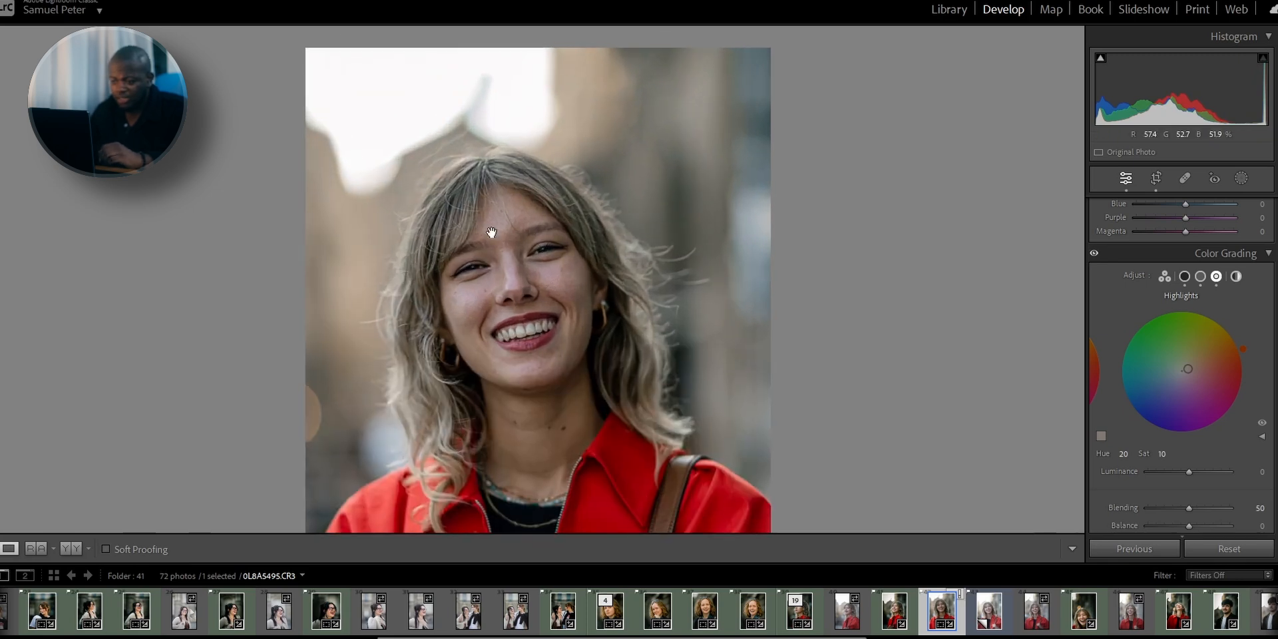
pyautogui.click(1096, 256)
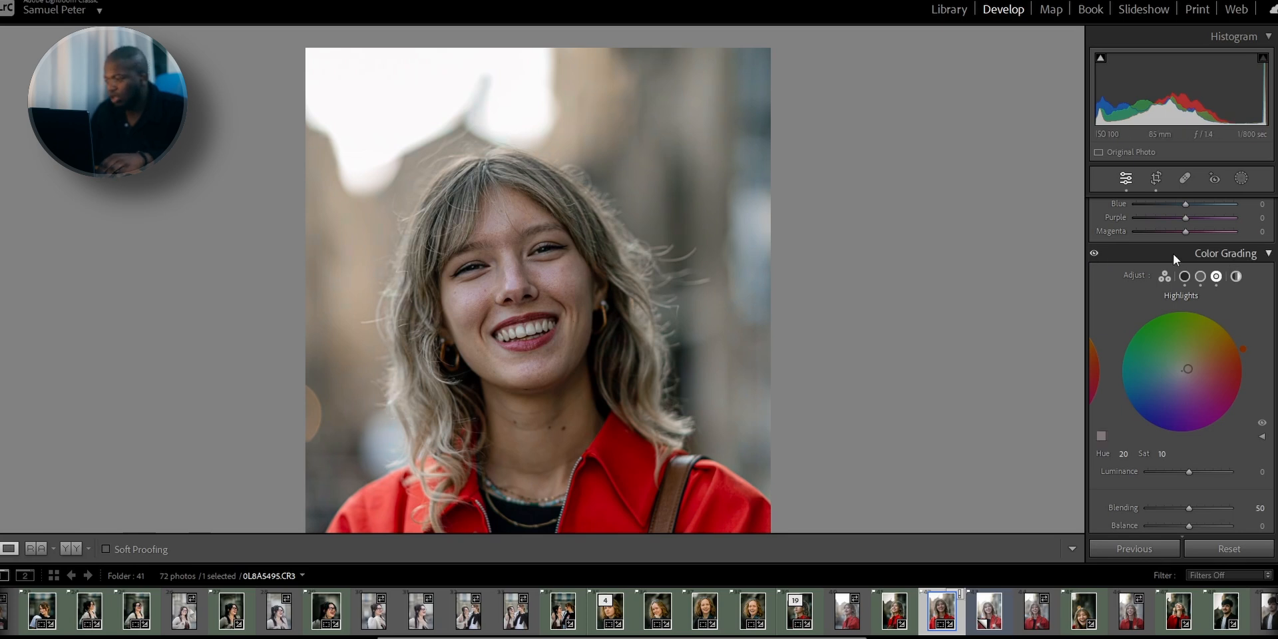
# - Try an extreme green midtone tint with hue 118 and saturation 92, and undo it
pyautogui.click(1199, 277)
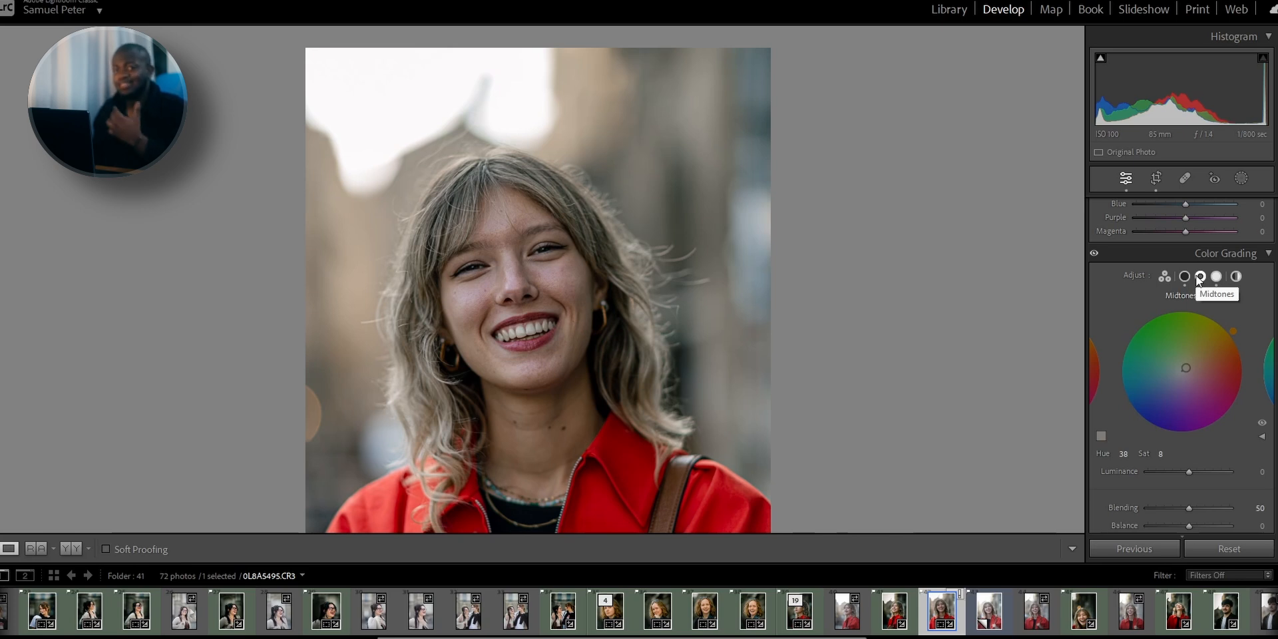
pyautogui.moveTo(1186, 362); pyautogui.dragTo(1159, 327)
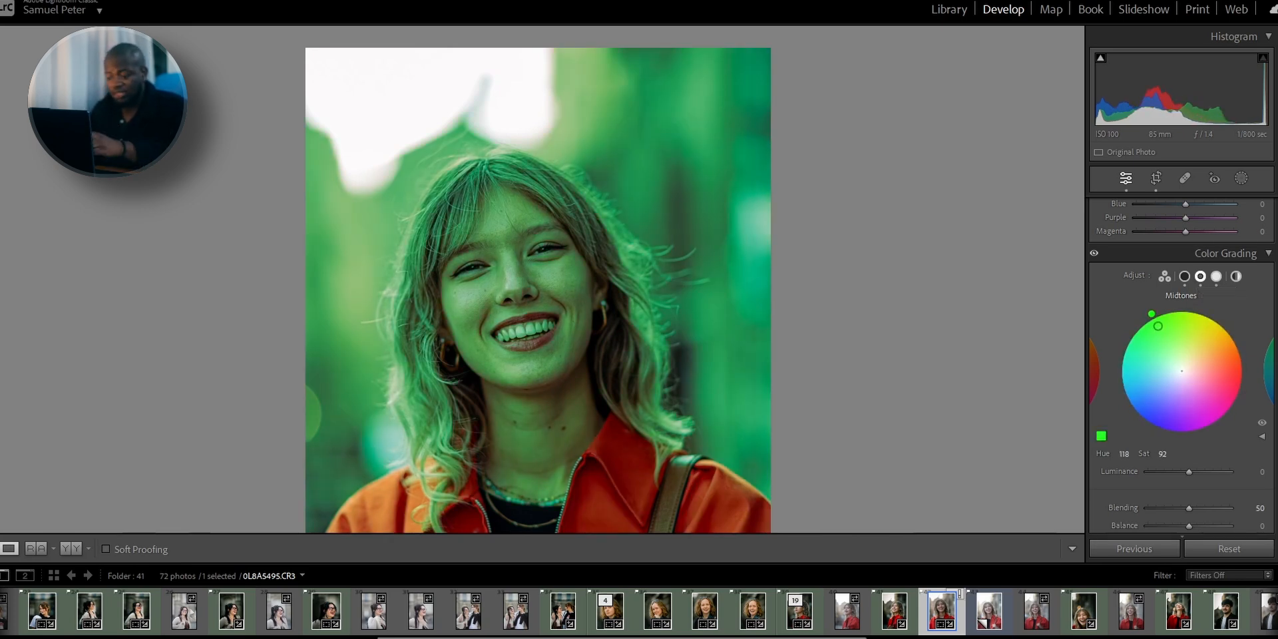
pyautogui.hotkey('ctrl', 'z')
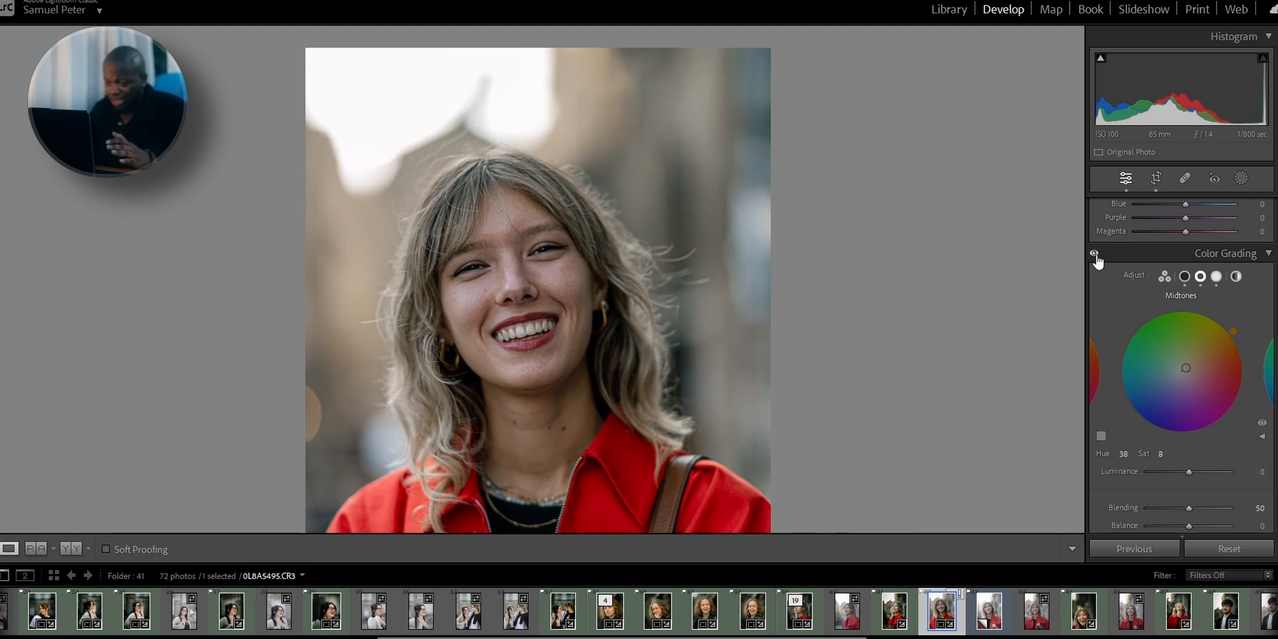
# - Smooth the portrait by setting the manual luminance noise reduction to 56
pyautogui.click(653, 278)
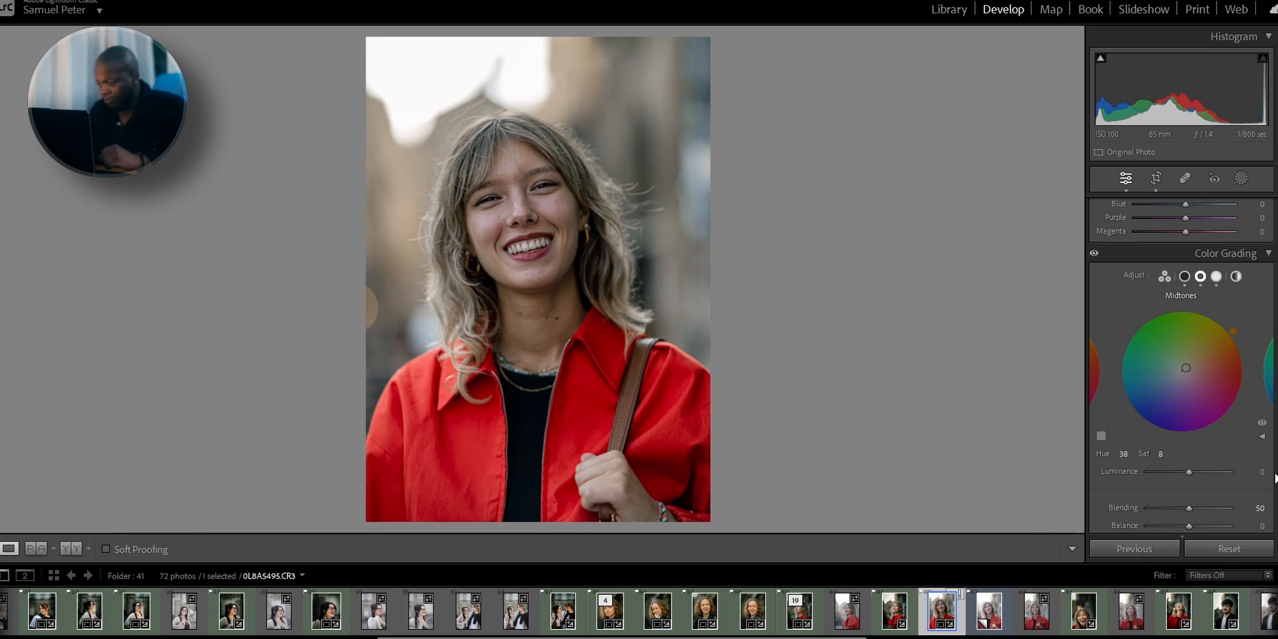
pyautogui.scroll(-5, 1160, 407)
pyautogui.scroll(-5, 1160, 407)
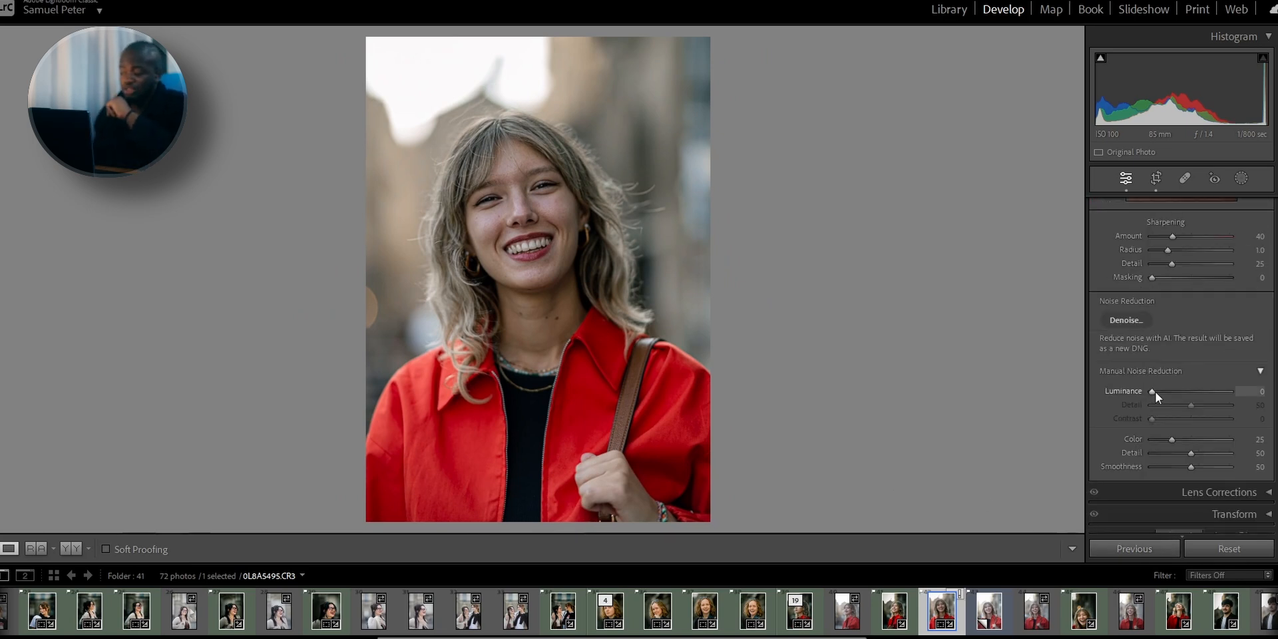
pyautogui.moveTo(1156, 393); pyautogui.dragTo(1197, 394)
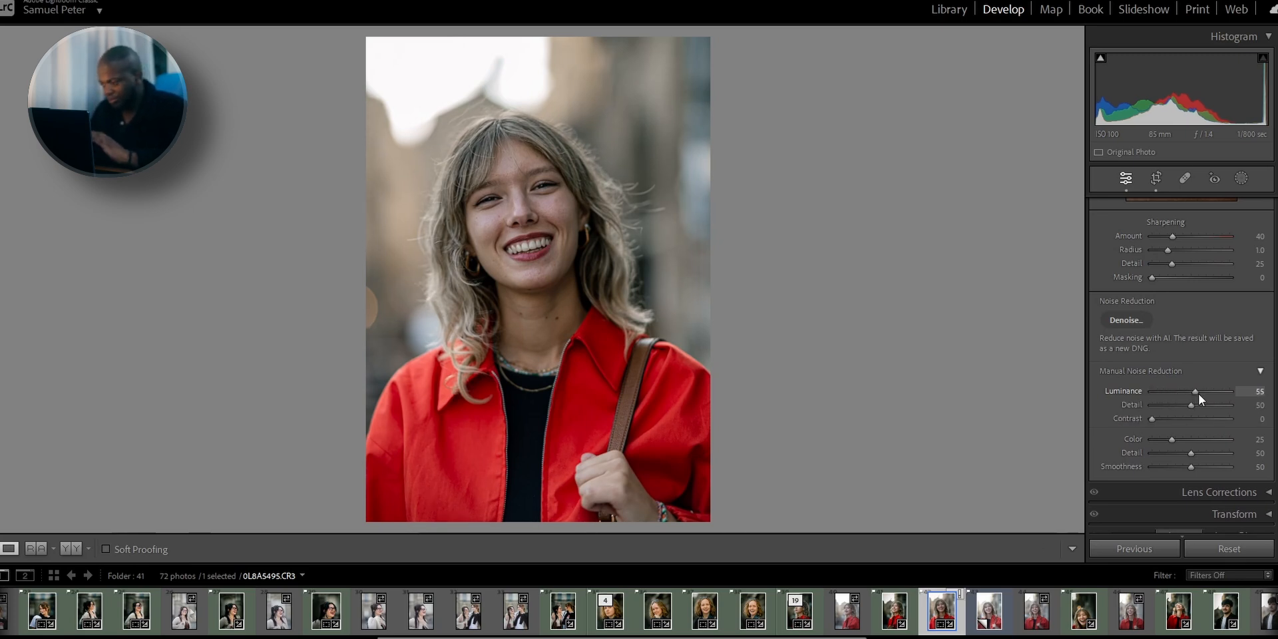
pyautogui.moveTo(1200, 394); pyautogui.dragTo(1202, 394)
# - Add a subtle dark post-crop vignette with an amount of -5
pyautogui.scroll(-3, 1117, 388)
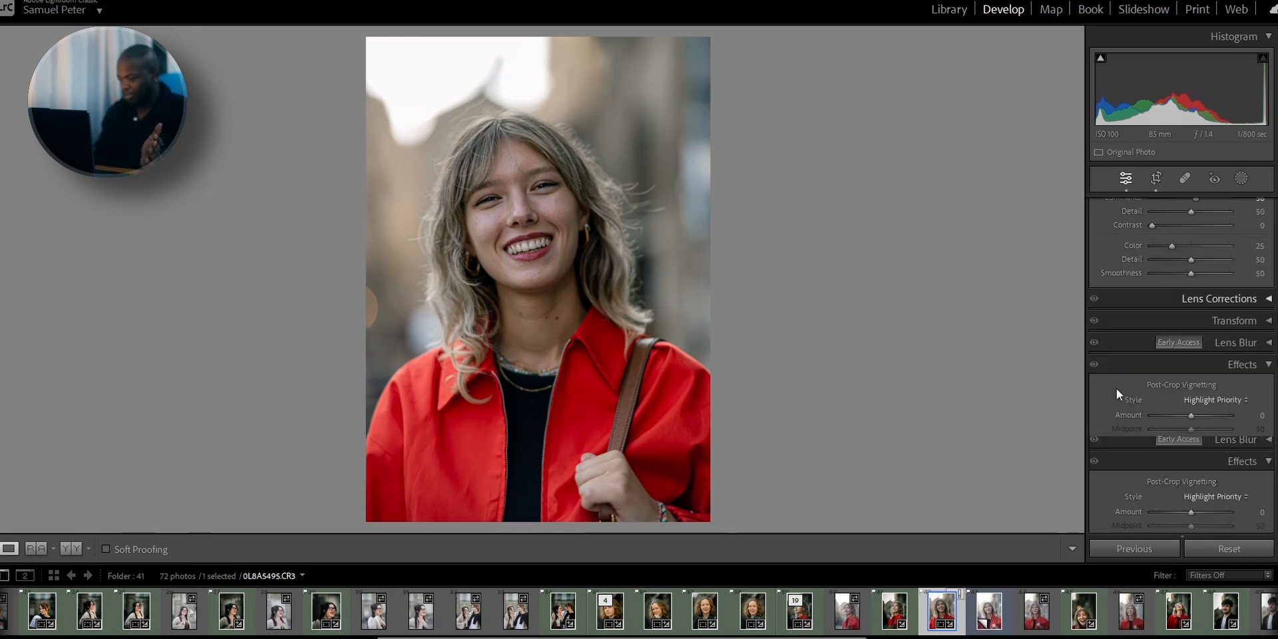
pyautogui.scroll(-3, 1117, 389)
pyautogui.click(1260, 320)
pyautogui.write('-5')
pyautogui.press('Return')
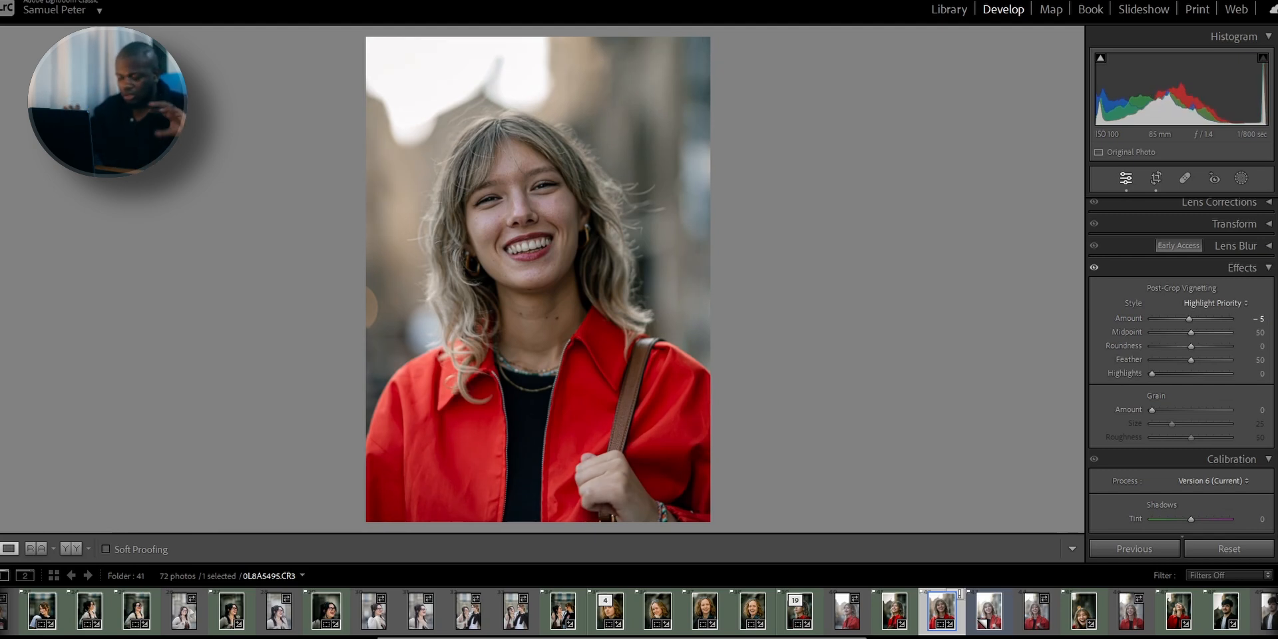
# - Shift the calibration shadows tint toward magenta to +14
pyautogui.scroll(-5, 1218, 401)
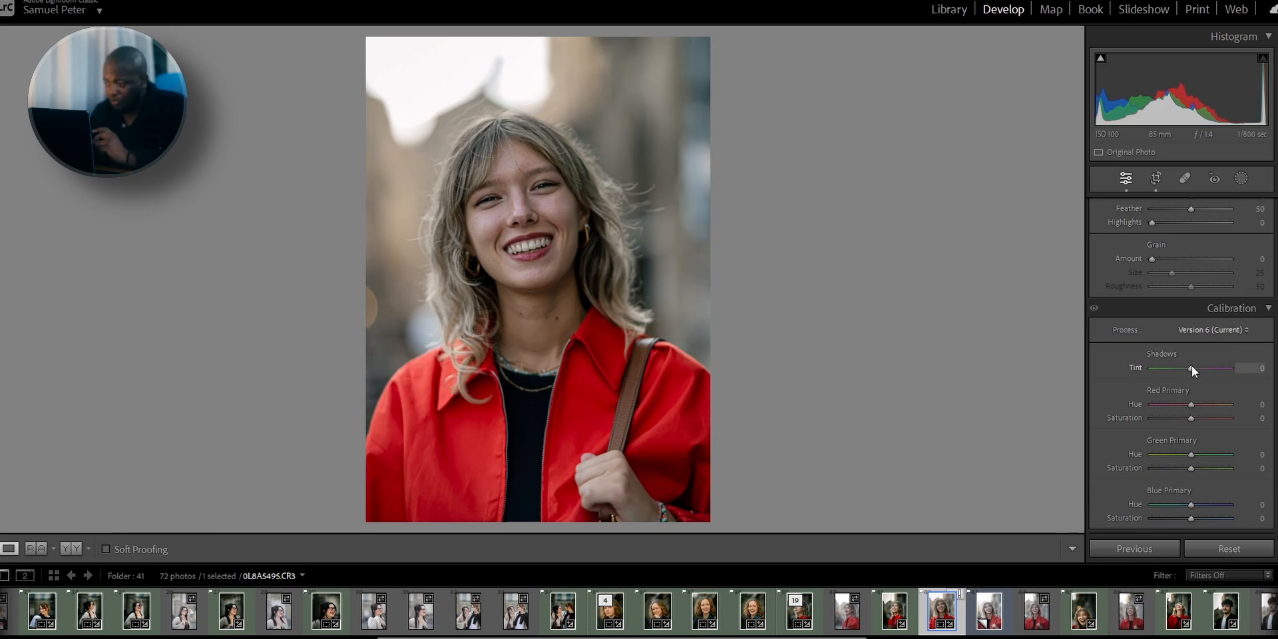
pyautogui.moveTo(1192, 366)
pyautogui.mouseDown()
pyautogui.moveTo(1170, 365)
pyautogui.moveTo(1206, 374)
pyautogui.mouseUp()
pyautogui.doubleClick(1203, 373)
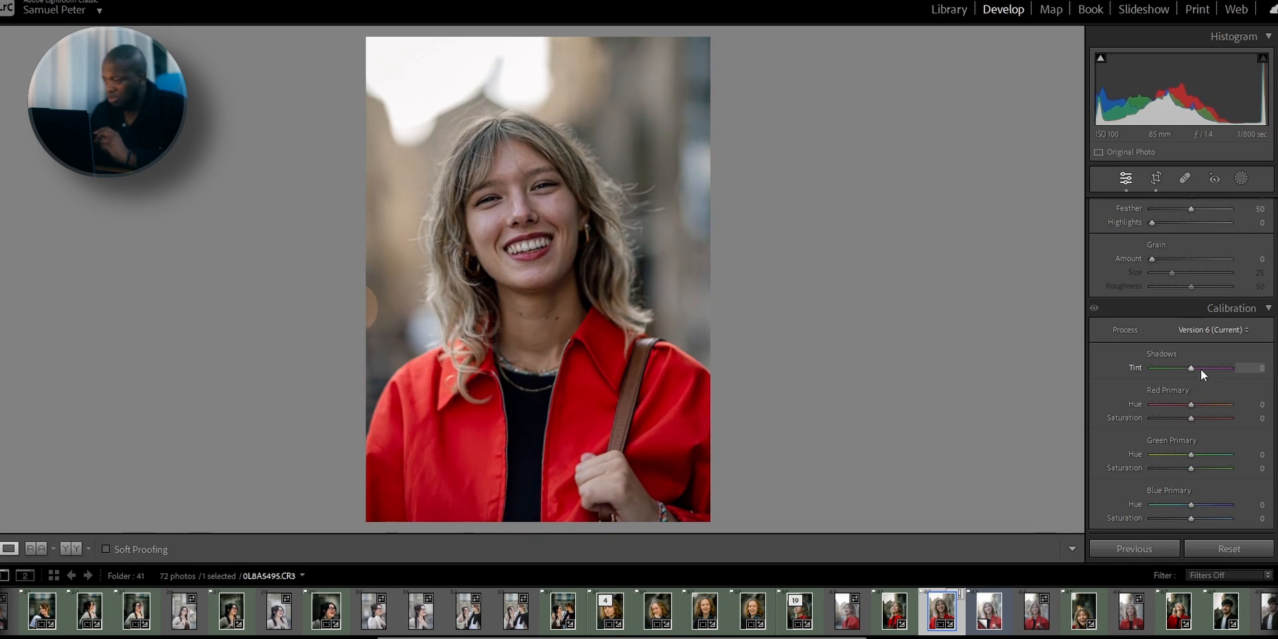
pyautogui.moveTo(1190, 367); pyautogui.dragTo(1196, 369)
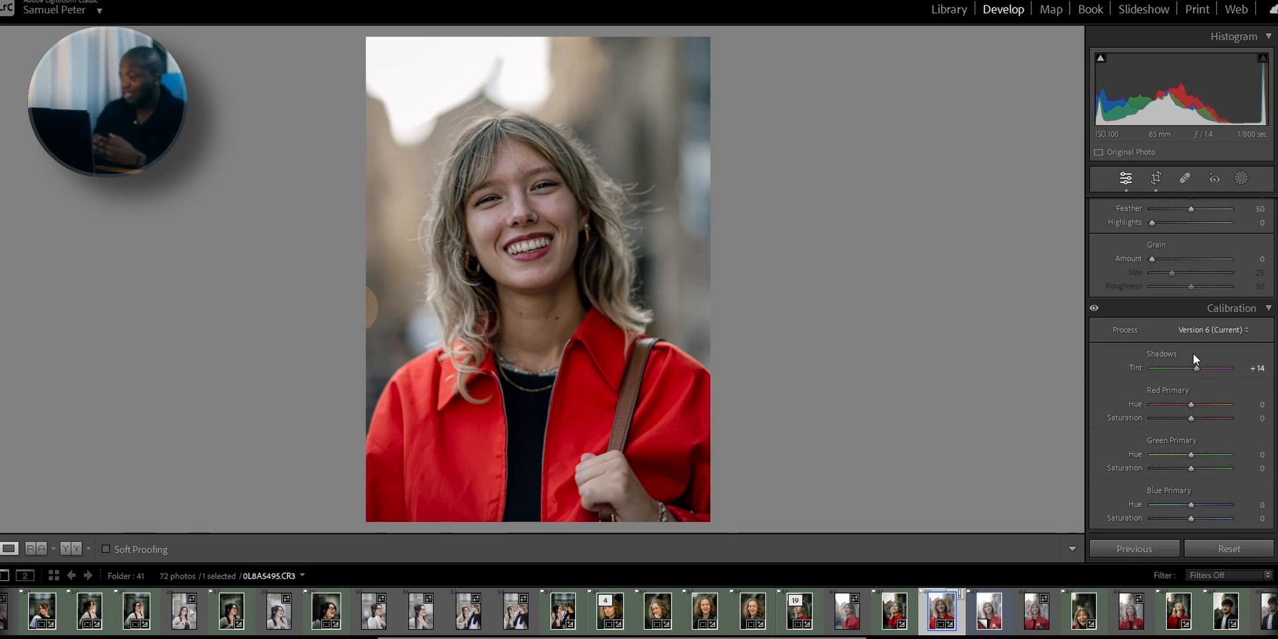
# - Mask the background behind the woman and lower the mask's exposure to -0.83
pyautogui.scroll(10, 1193, 354)
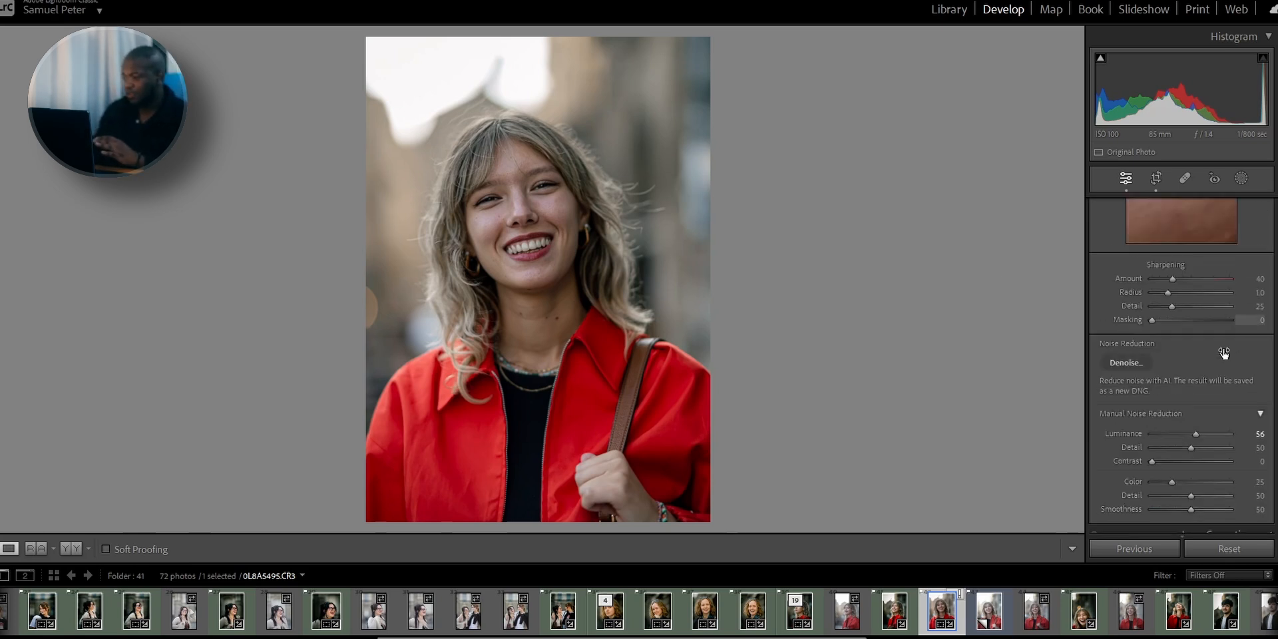
pyautogui.scroll(5, 1231, 344)
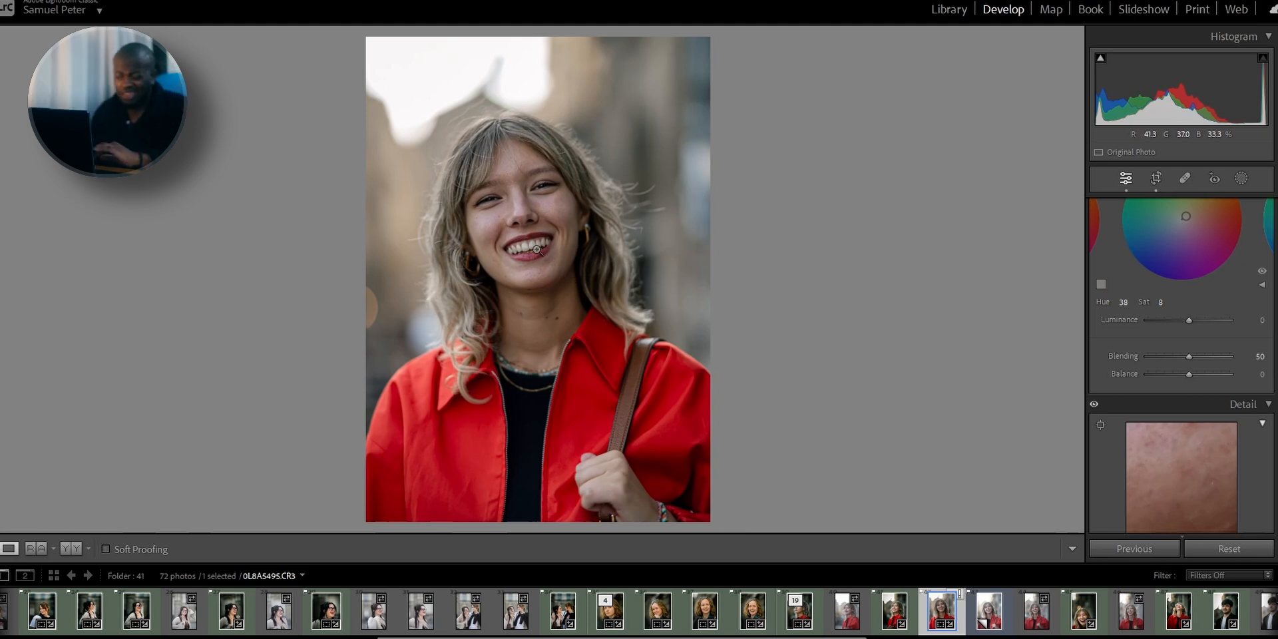
pyautogui.click(1242, 179)
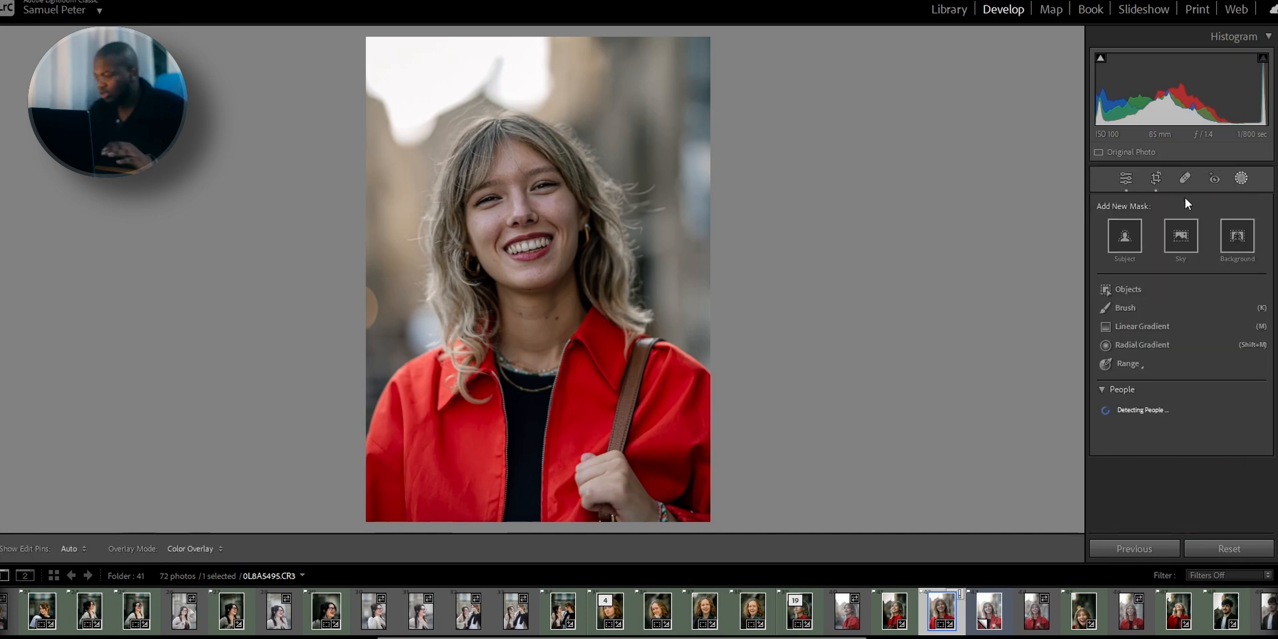
pyautogui.click(1232, 240)
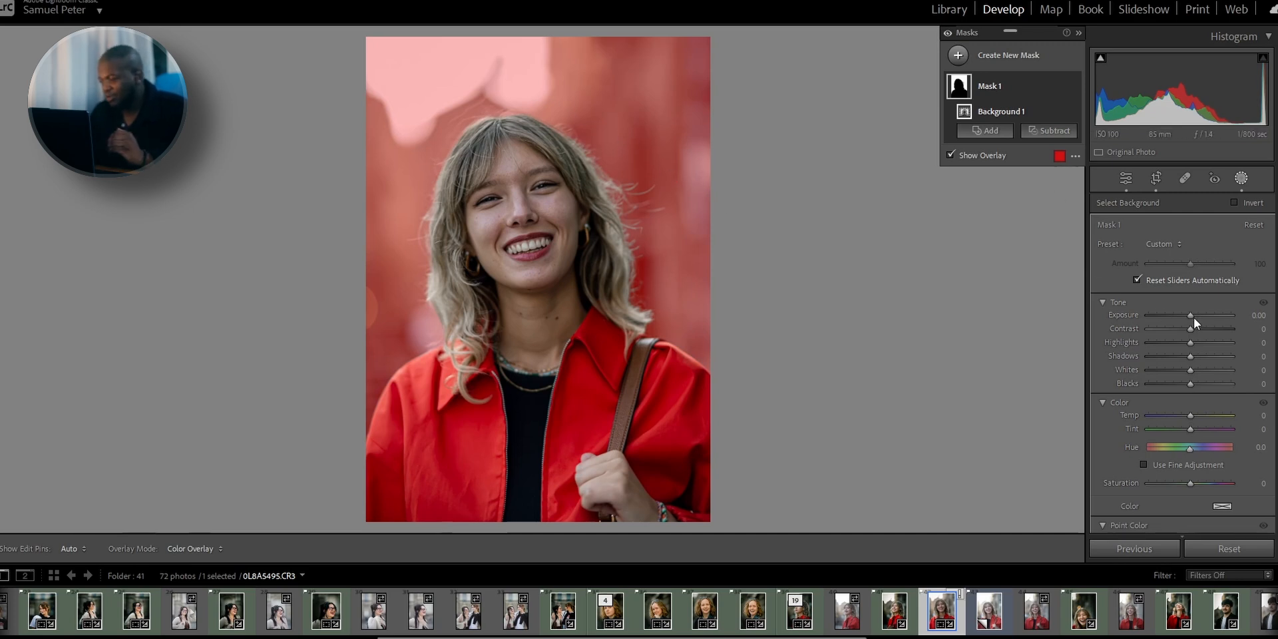
pyautogui.moveTo(1191, 317); pyautogui.dragTo(1182, 321)
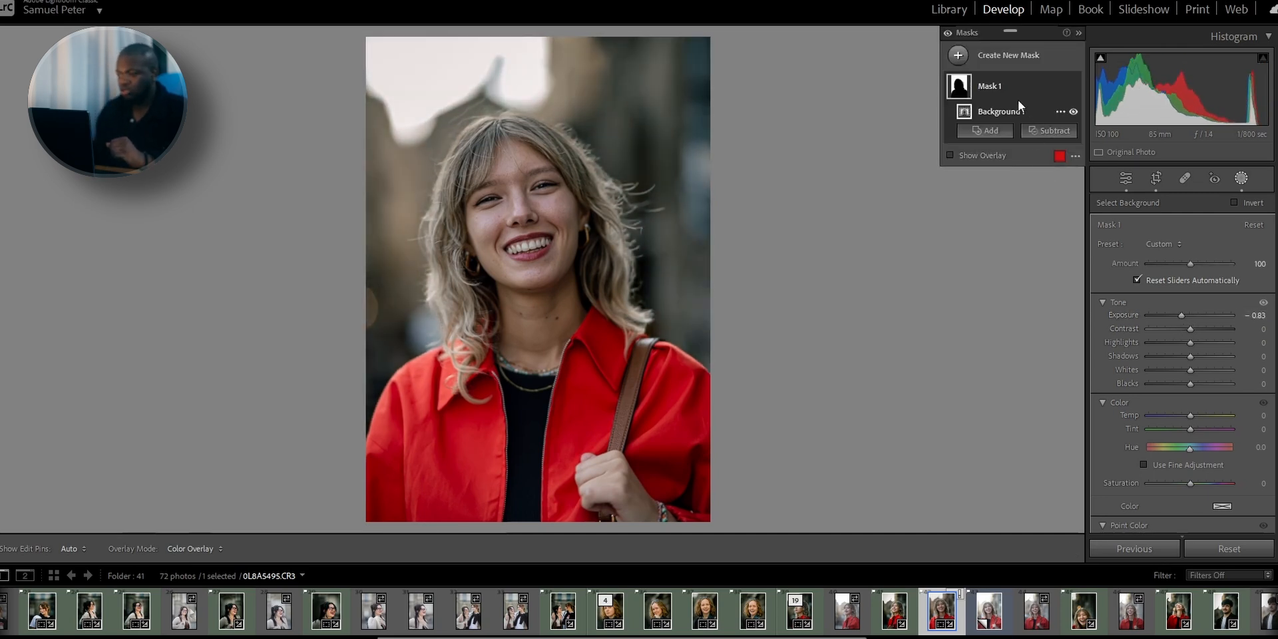
# - Add a radial gradient mask centred on the face with feather 74, and raise its exposure to 0.63
pyautogui.click(993, 56)
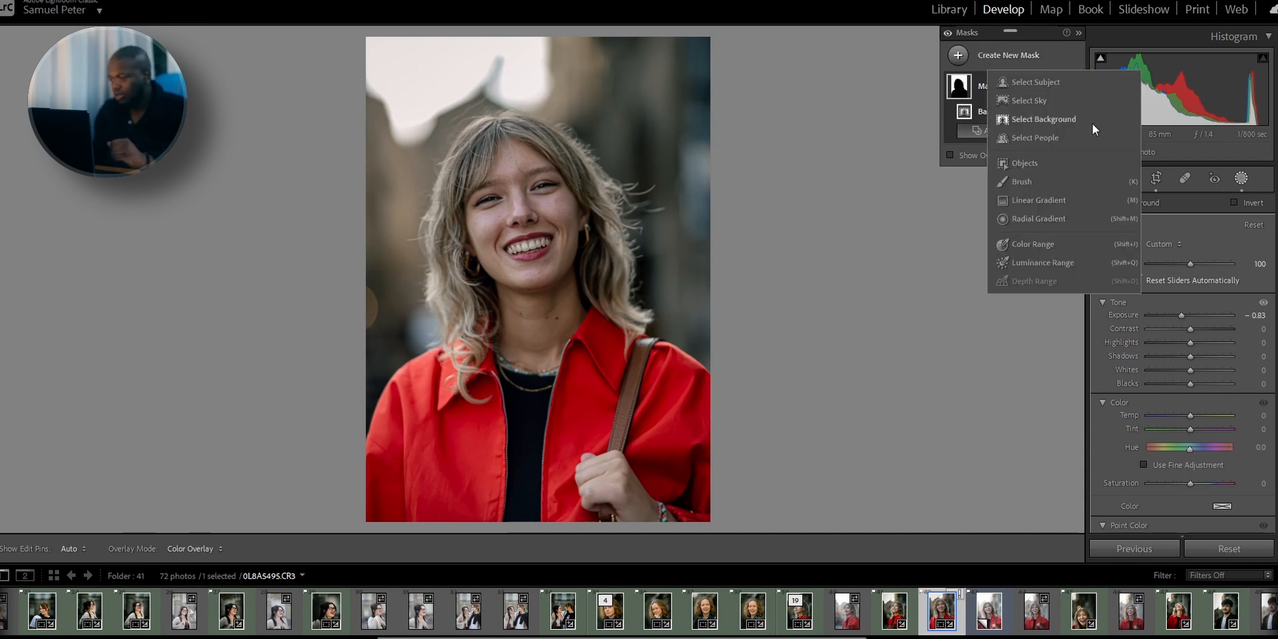
pyautogui.click(1036, 220)
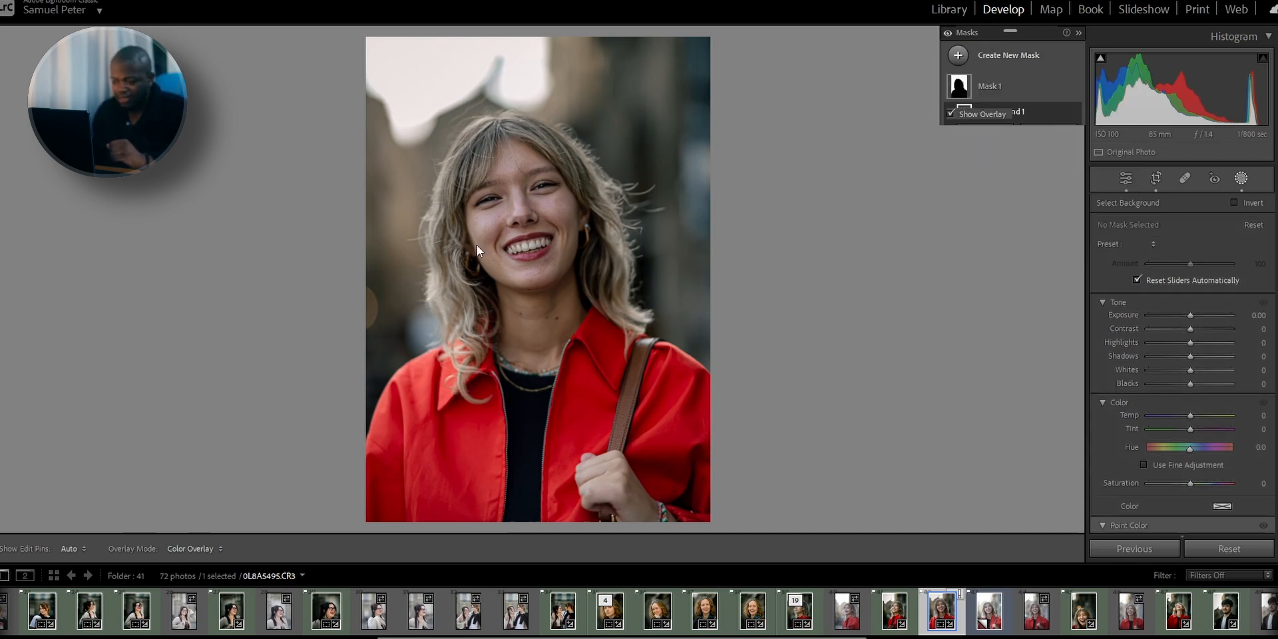
pyautogui.moveTo(521, 218); pyautogui.dragTo(673, 377)
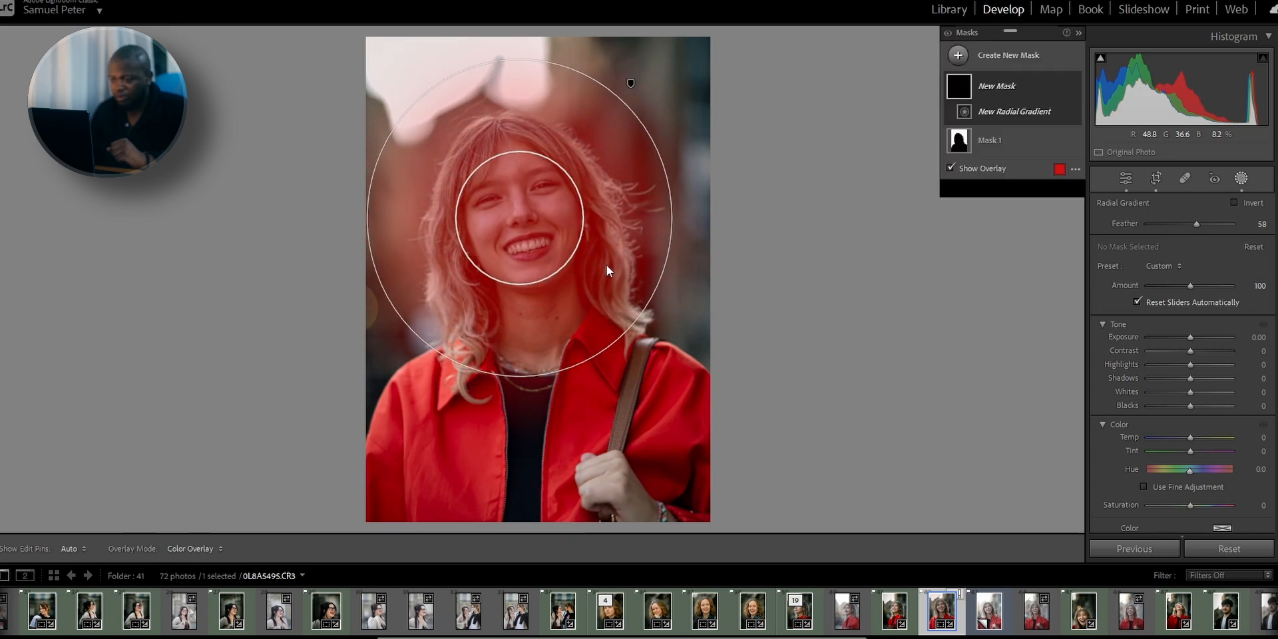
pyautogui.moveTo(615, 272); pyautogui.dragTo(618, 280)
pyautogui.moveTo(523, 293); pyautogui.dragTo(523, 269)
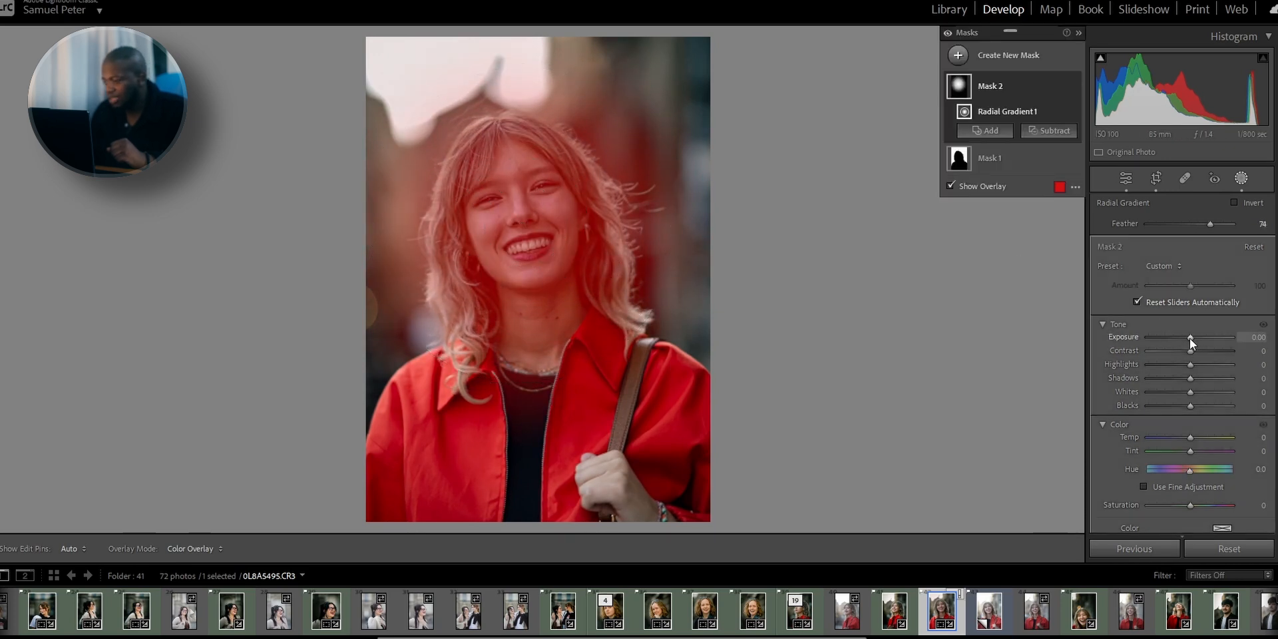
pyautogui.moveTo(1189, 339); pyautogui.dragTo(1195, 338)
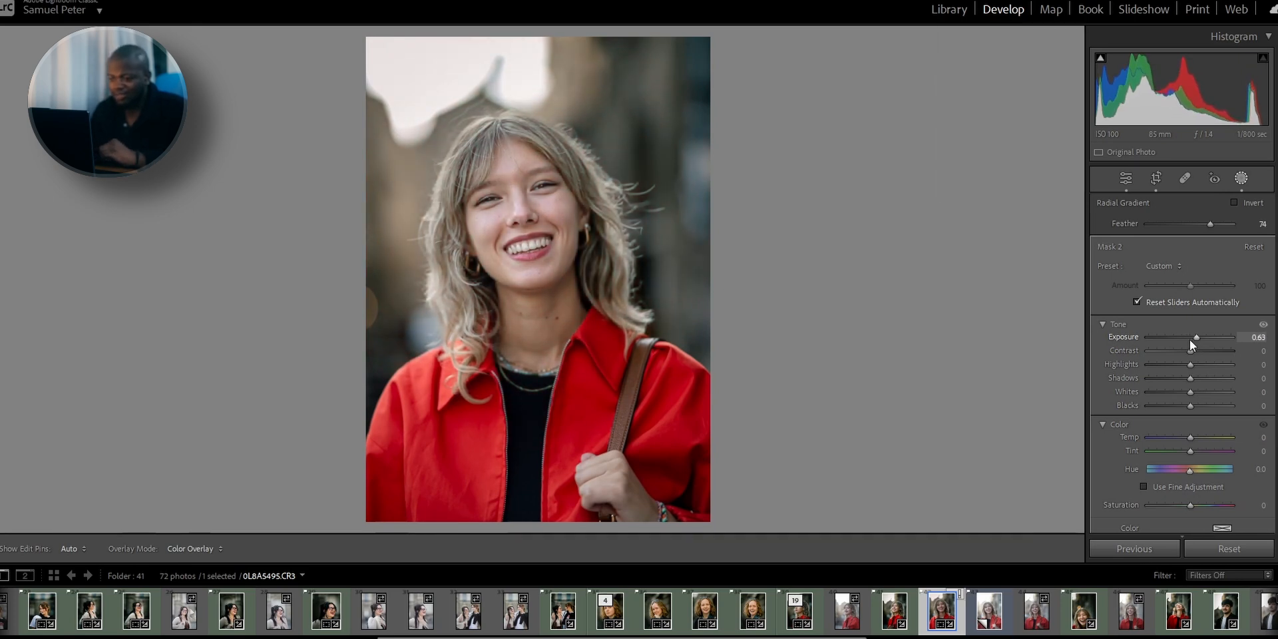
# - Duplicate and invert the face's radial gradient mask, and lower the inverted mask's exposure to -0.63
pyautogui.click(1070, 88)
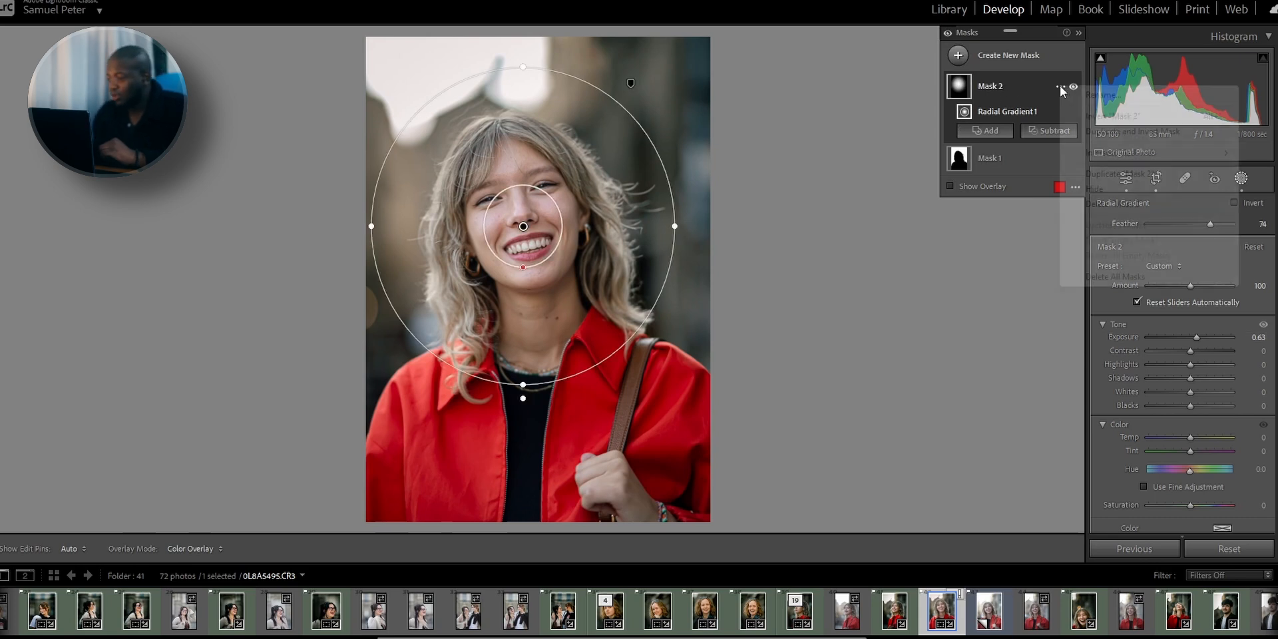
pyautogui.click(1132, 131)
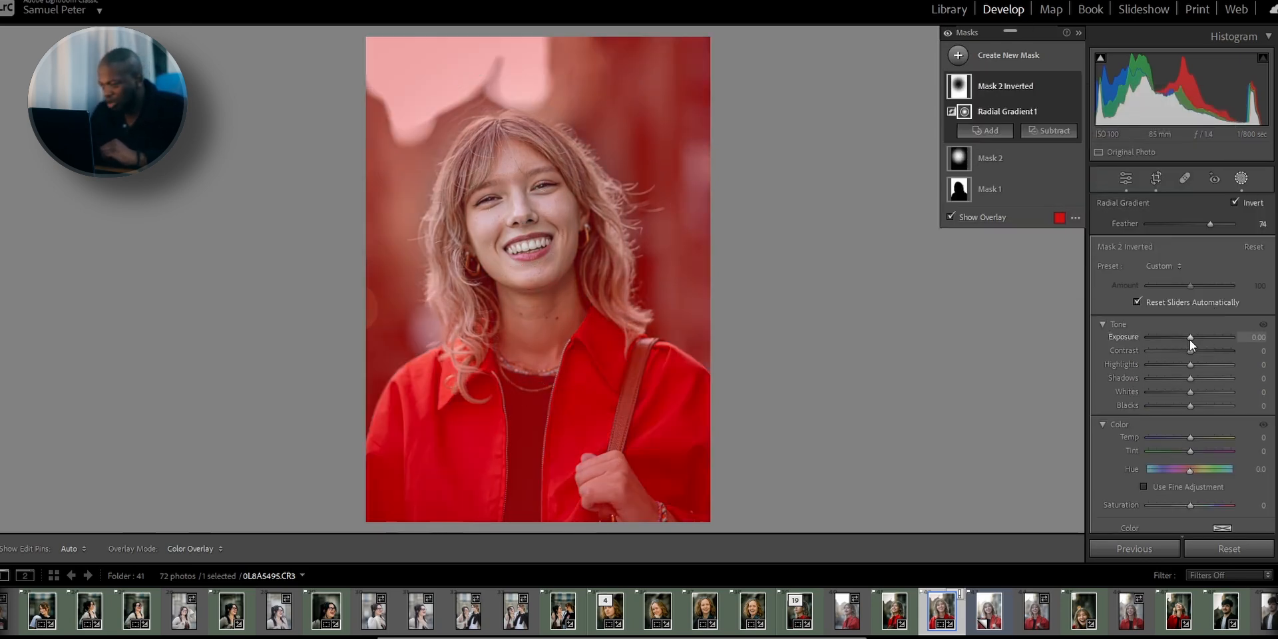
pyautogui.moveTo(1189, 340); pyautogui.dragTo(1183, 341)
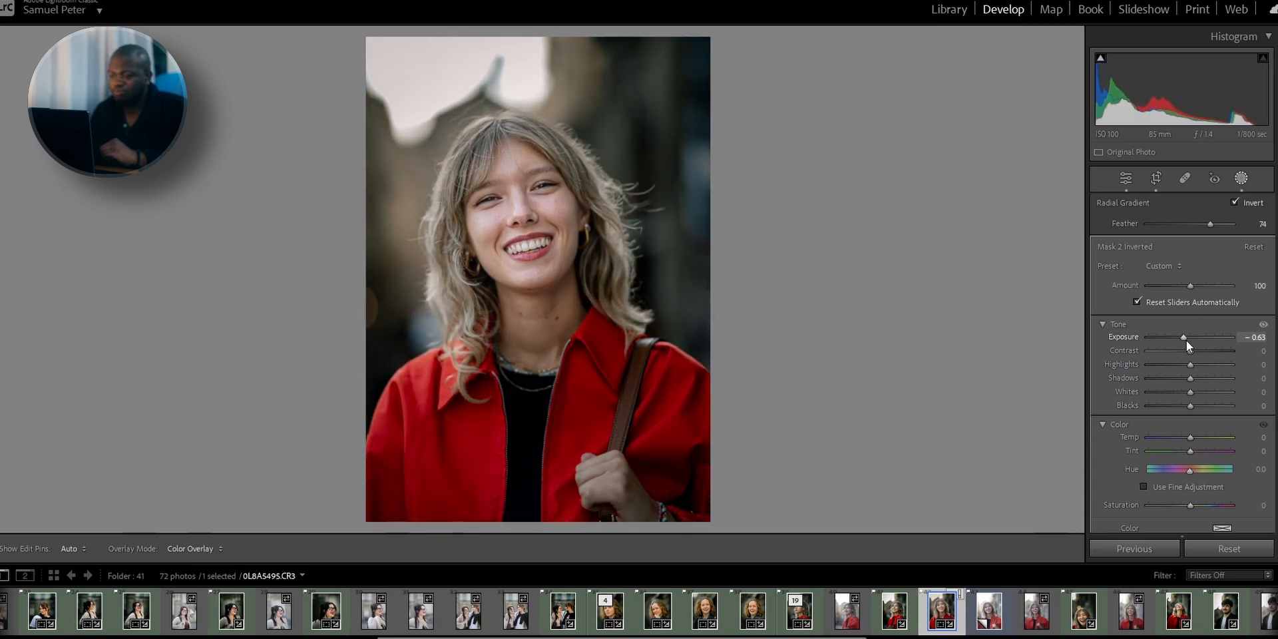
# - Set the photo's global white balance to the Daylight preset
pyautogui.click(1126, 179)
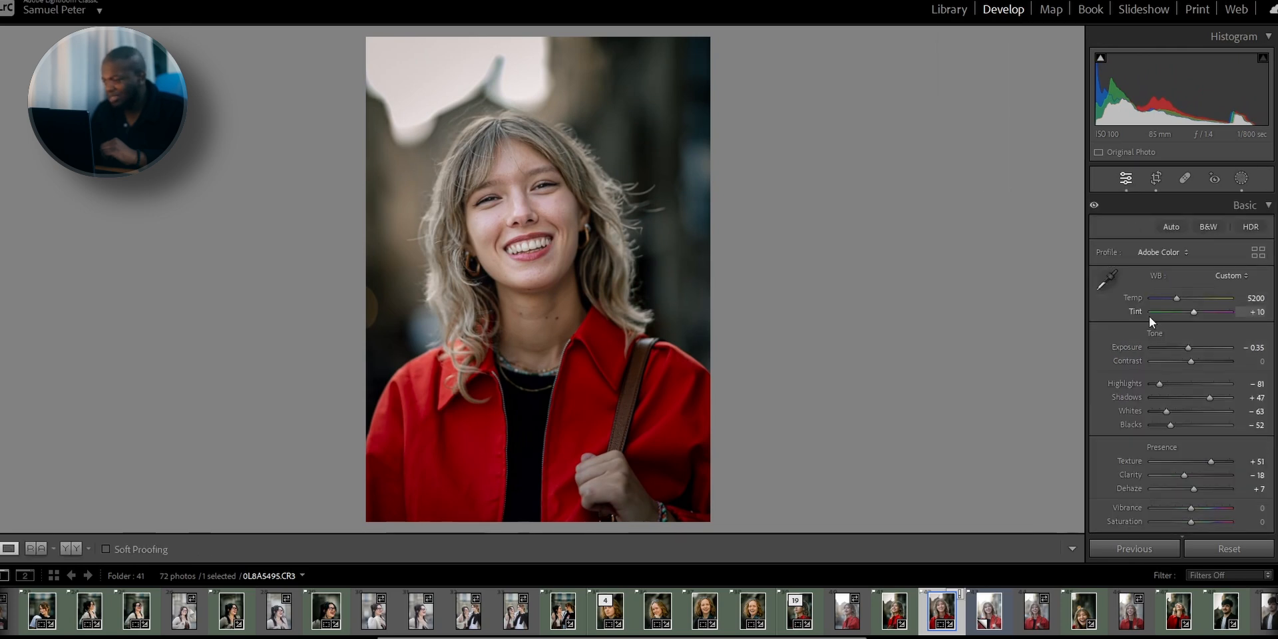
pyautogui.click(1237, 278)
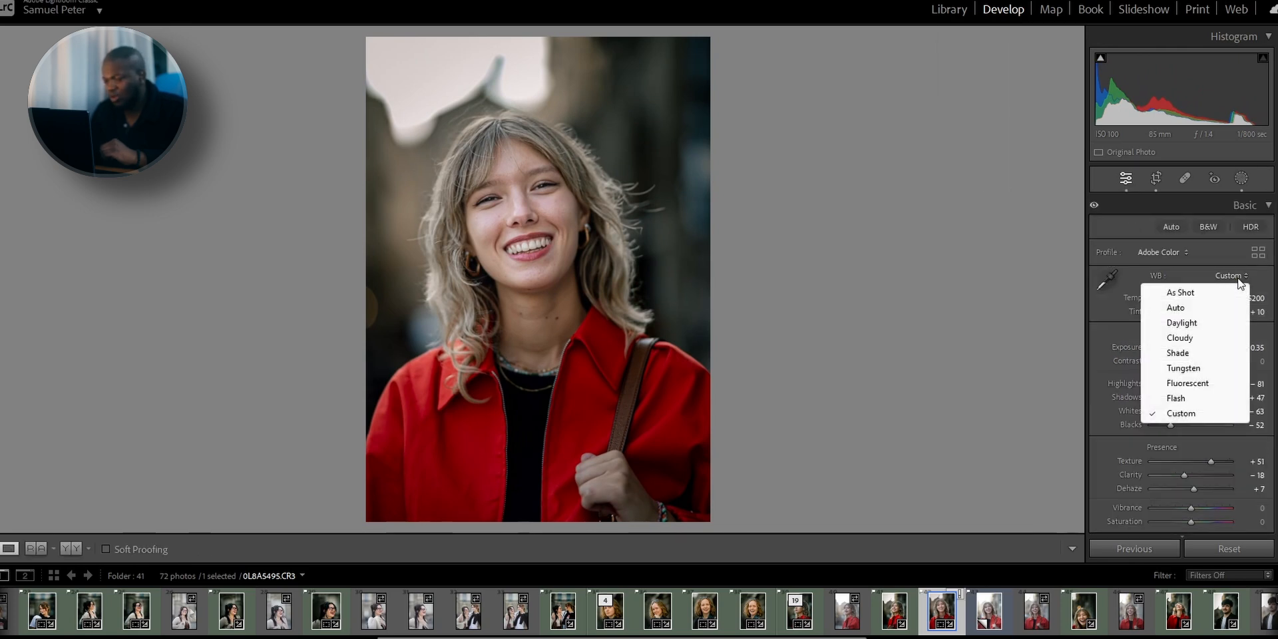
pyautogui.click(1195, 325)
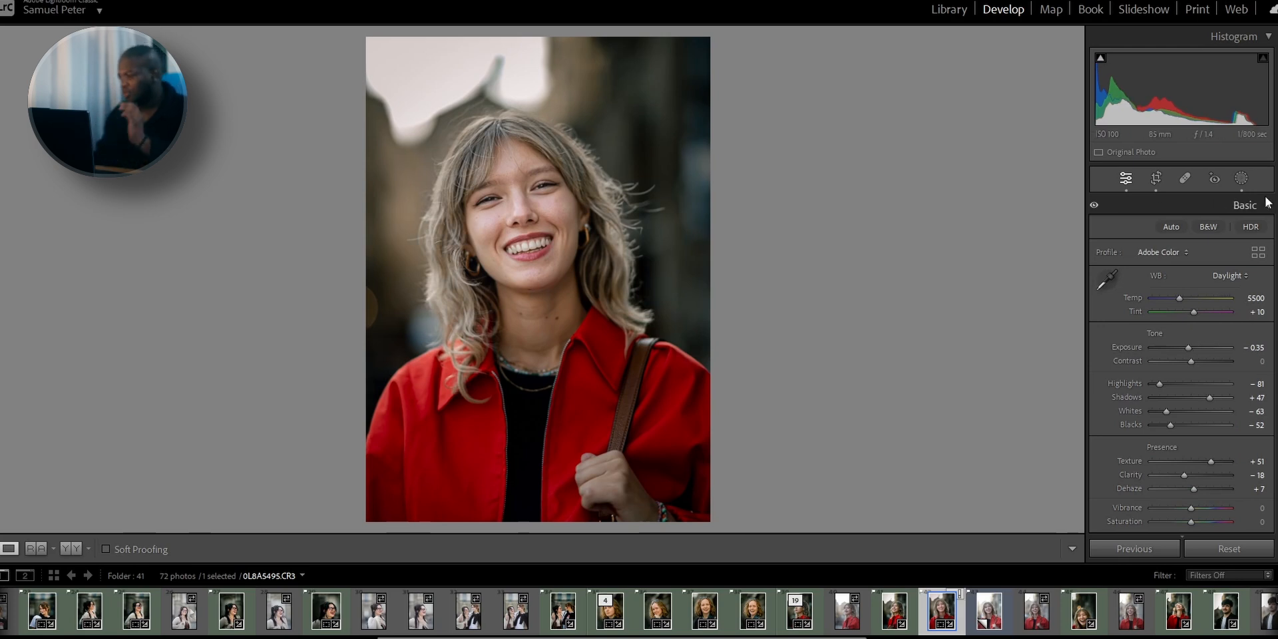
# - Create a new people mask that selects only the woman's teeth
pyautogui.click(1242, 183)
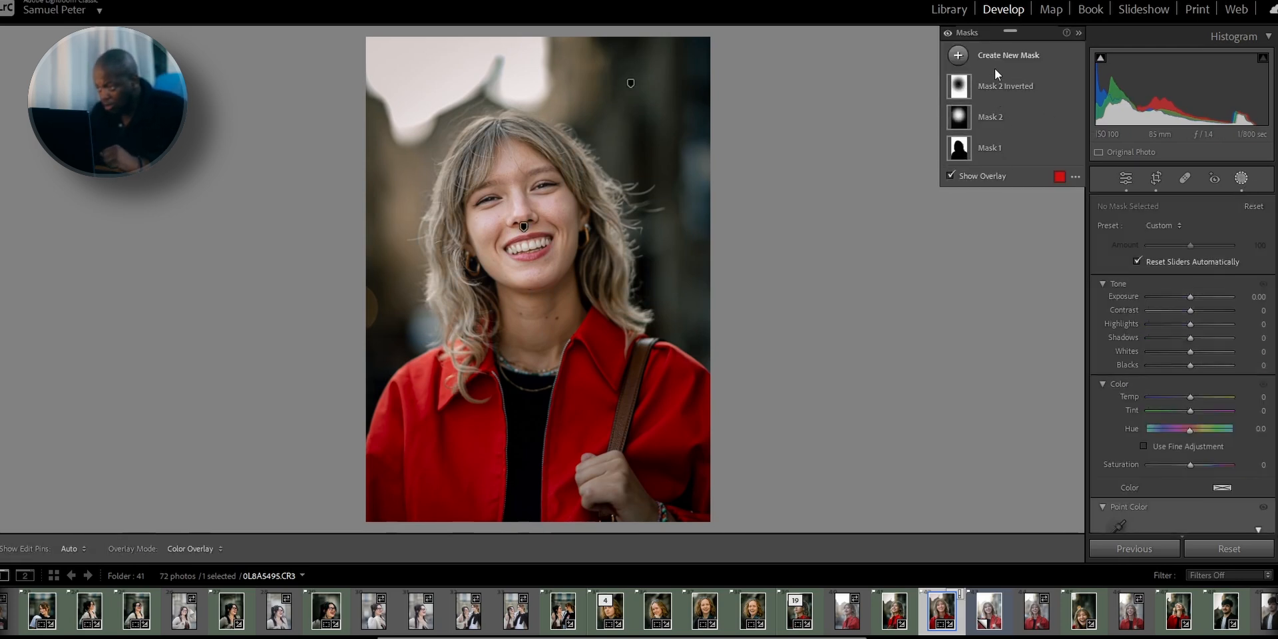
pyautogui.click(998, 57)
pyautogui.click(1030, 139)
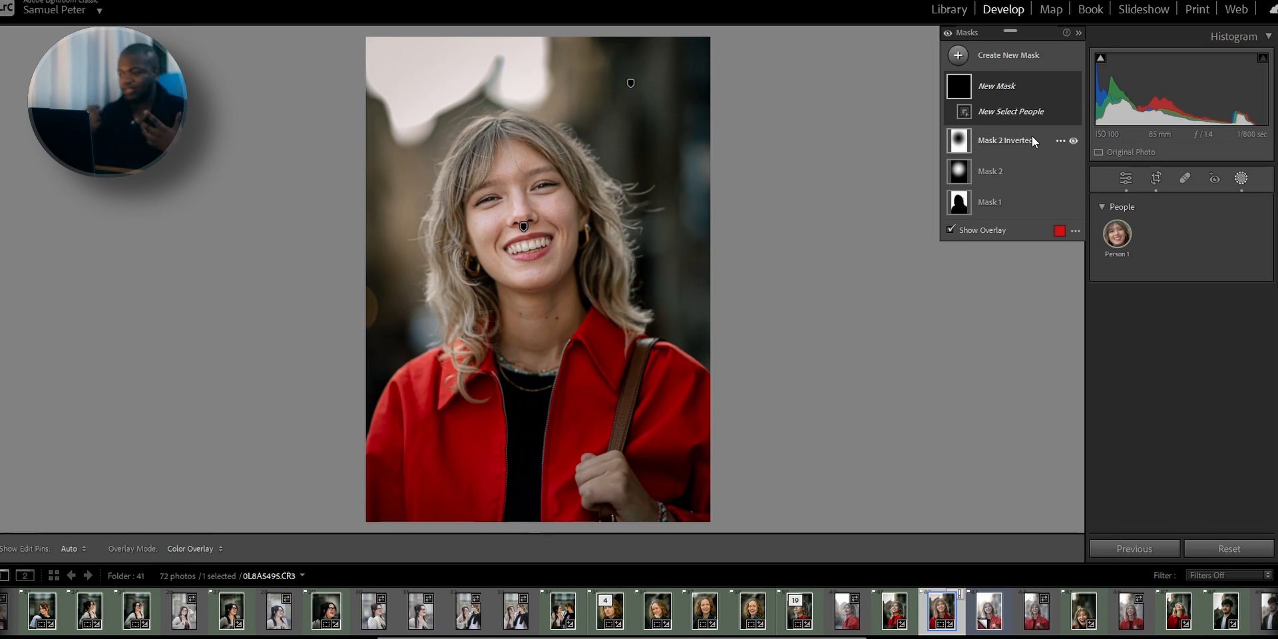
pyautogui.click(1123, 241)
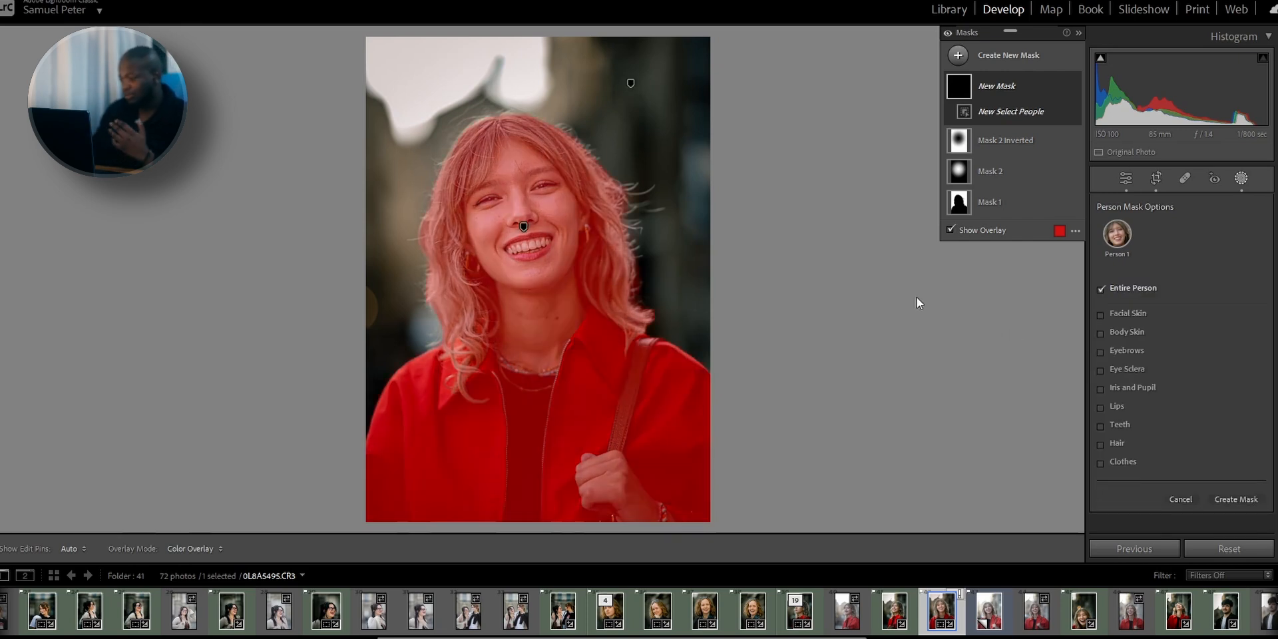
pyautogui.click(1121, 426)
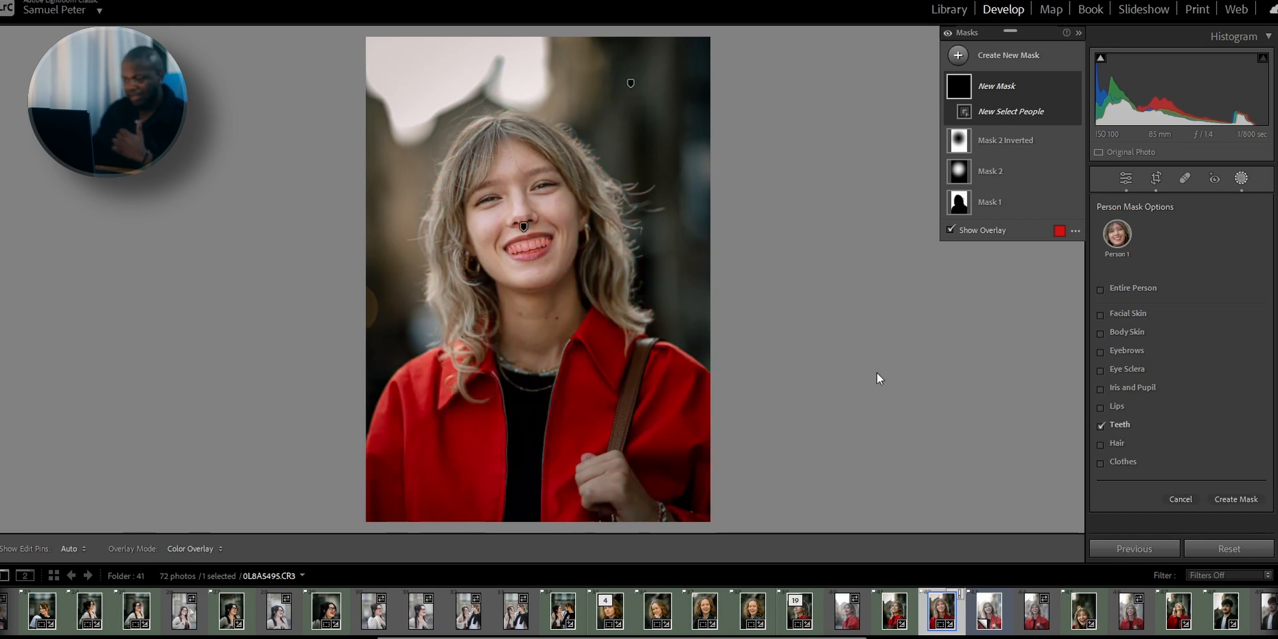
pyautogui.click(1246, 502)
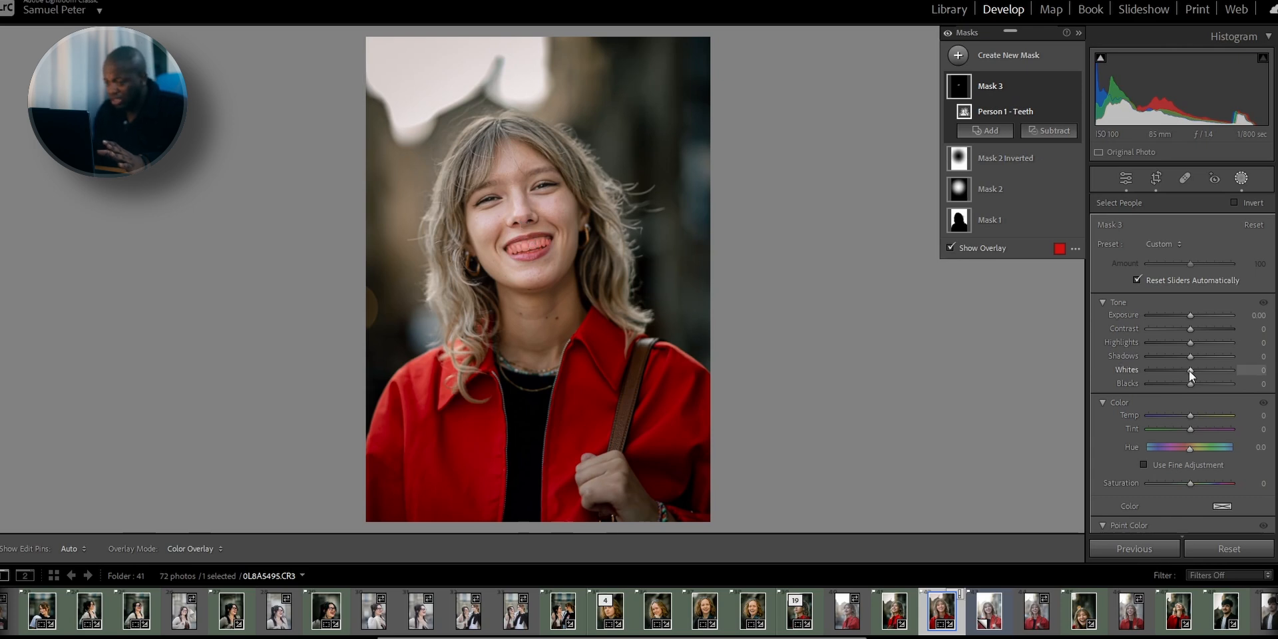
# - Set the teeth mask's whites to 30
pyautogui.moveTo(1189, 370); pyautogui.dragTo(1190, 370)
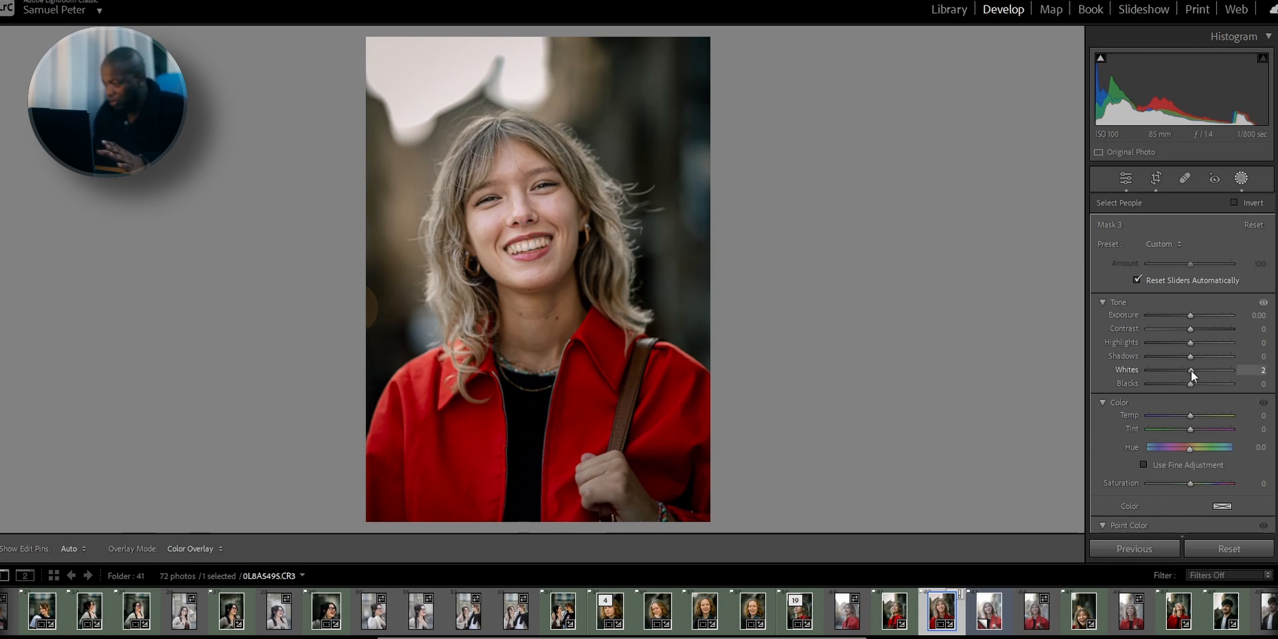
pyautogui.moveTo(1194, 370); pyautogui.dragTo(1263, 381)
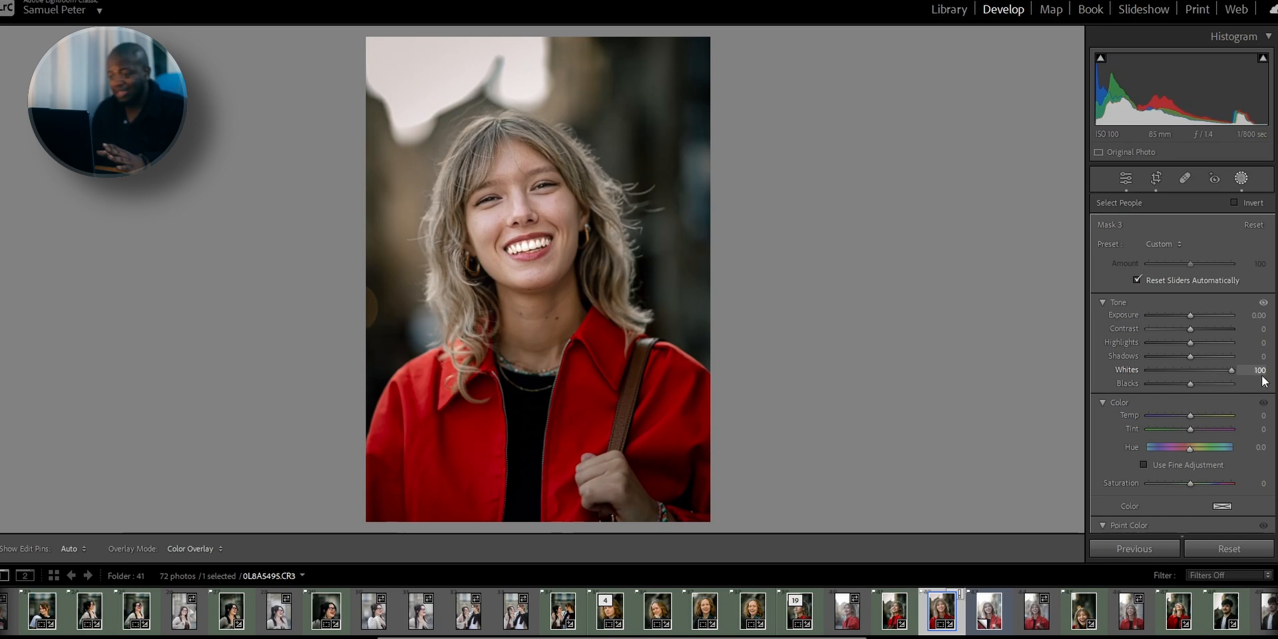
pyautogui.click(1259, 371)
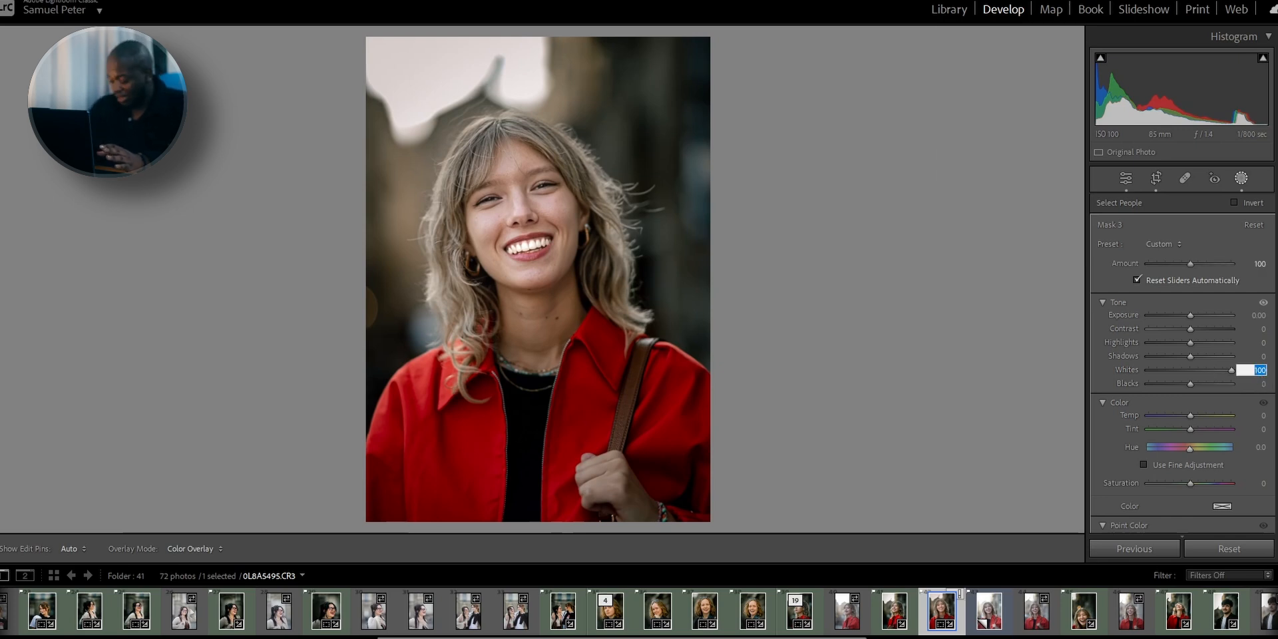
pyautogui.write('30')
pyautogui.press('Return')
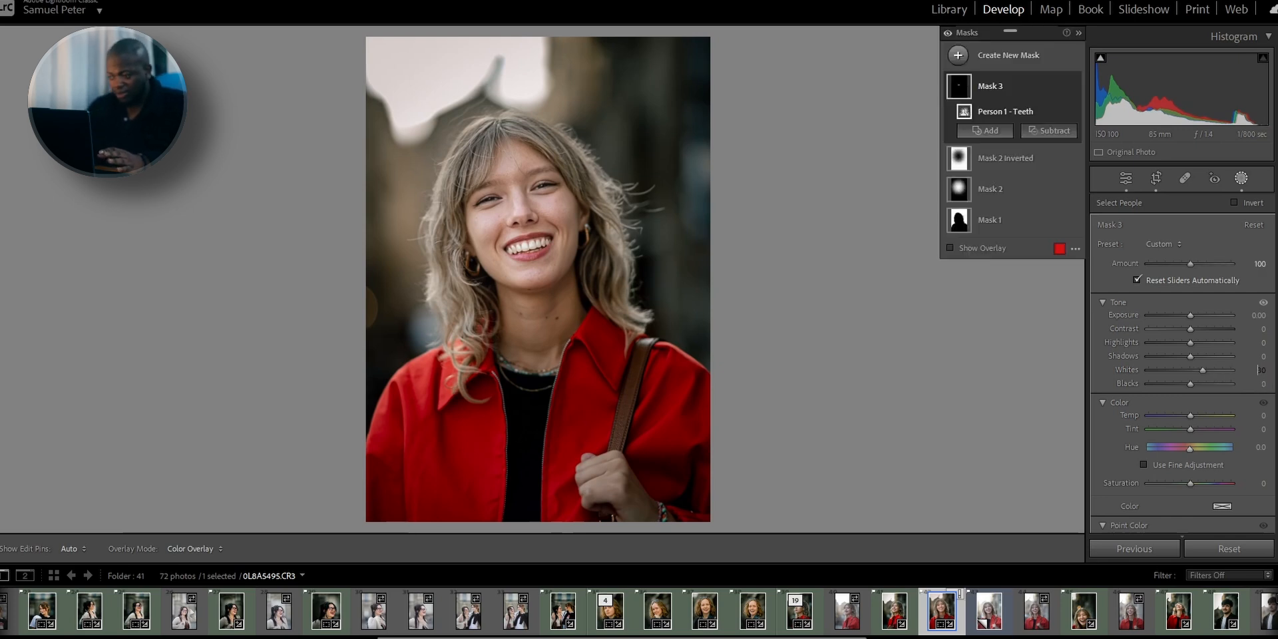
# - Lower the teeth mask's saturation to -55, and toggle that mask and all masks off and on to compare
pyautogui.click(1262, 483)
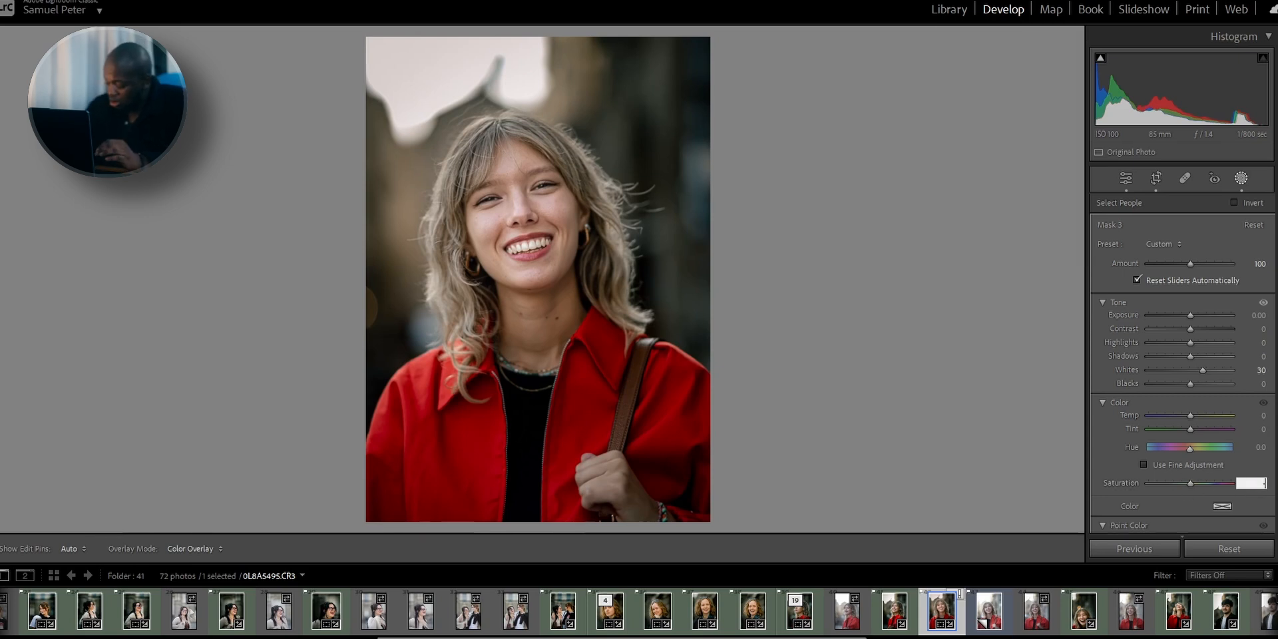
pyautogui.write('-55')
pyautogui.press('Return')
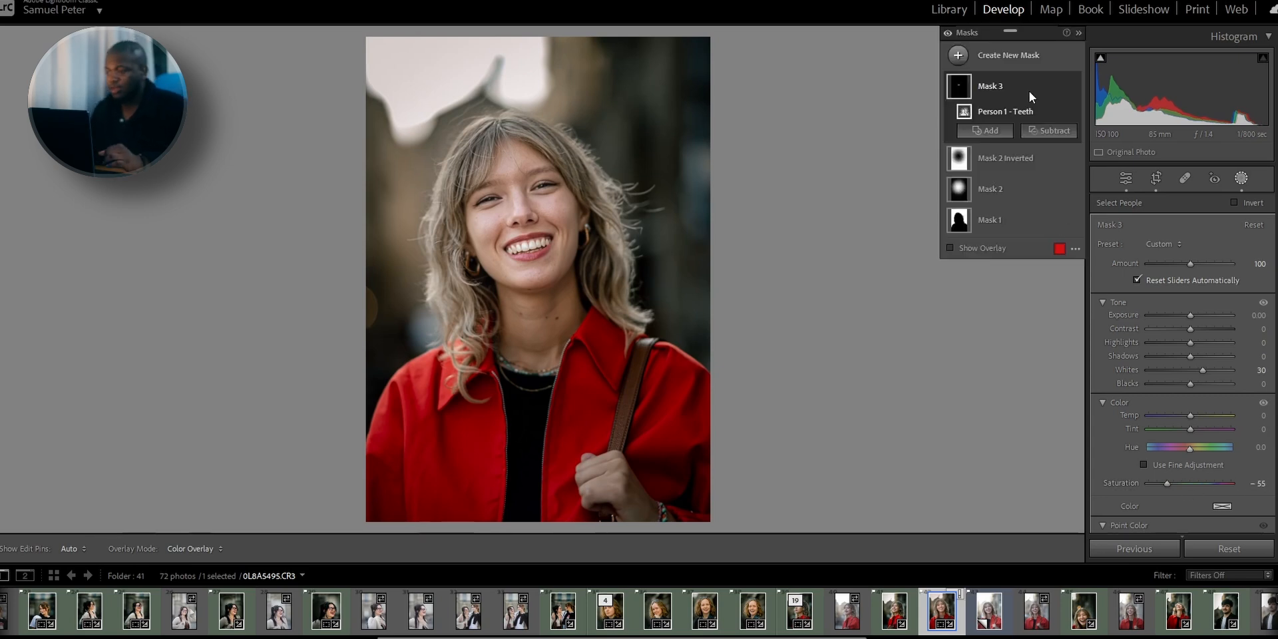
pyautogui.click(1073, 86)
pyautogui.click(1073, 86)
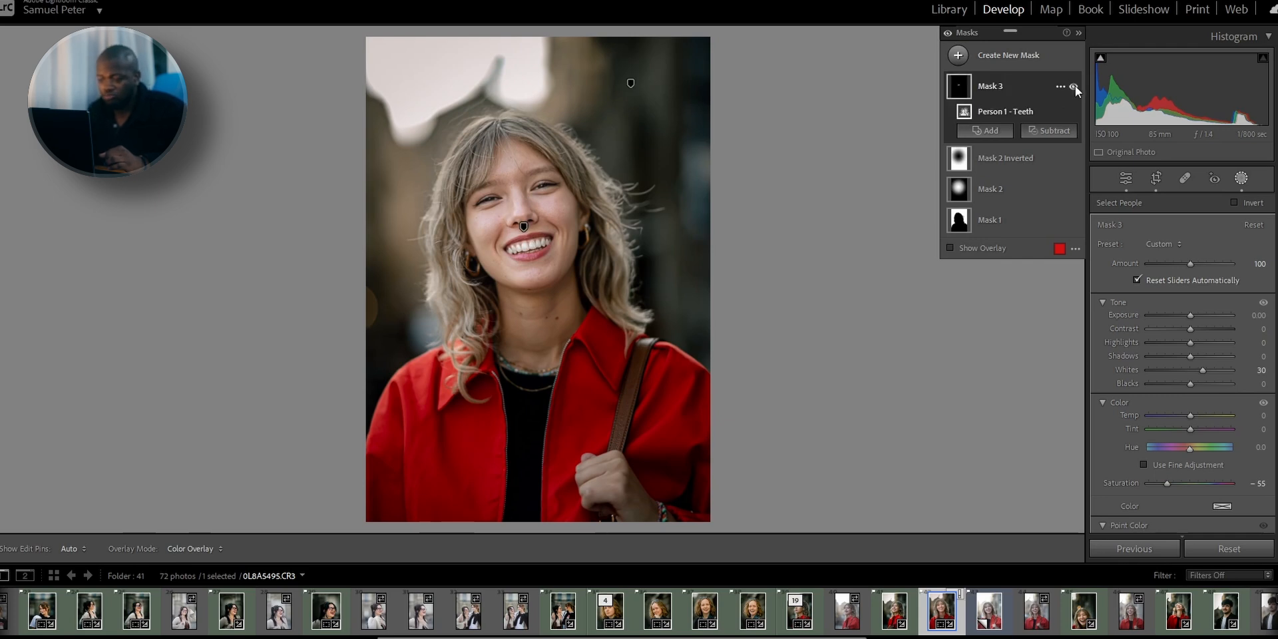
pyautogui.click(949, 33)
pyautogui.click(948, 34)
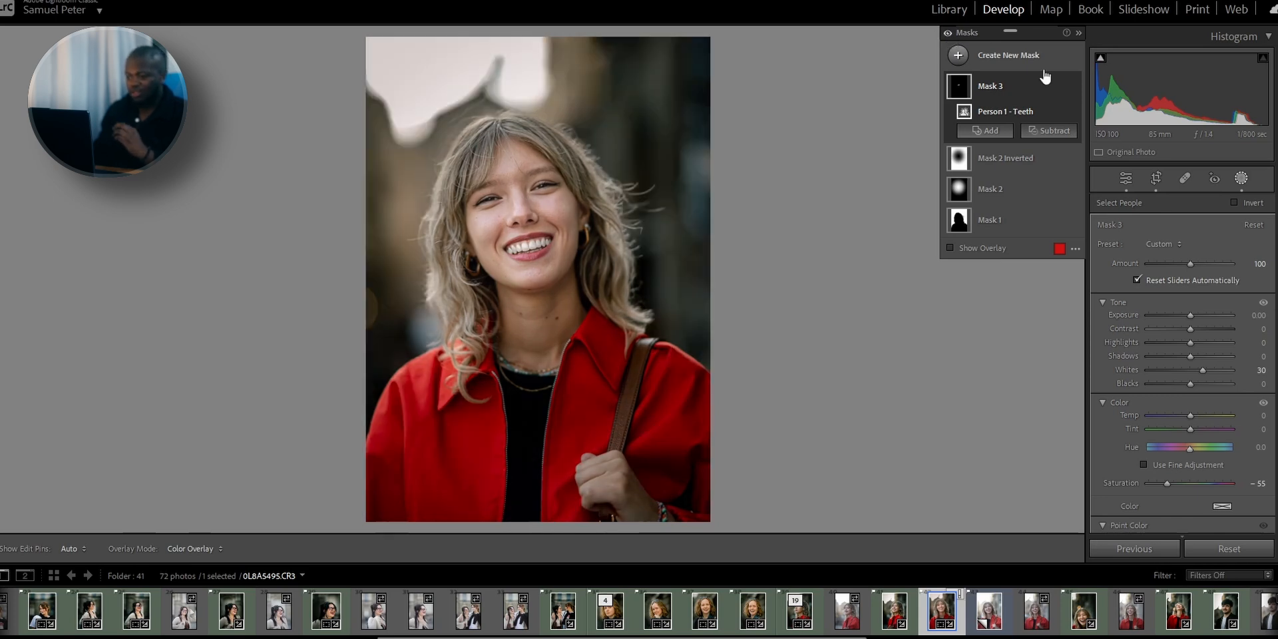
# - Raise the global highlights to -51 and the vibrance to +11, undoing a trial reduction of the shadows in between
pyautogui.click(1132, 177)
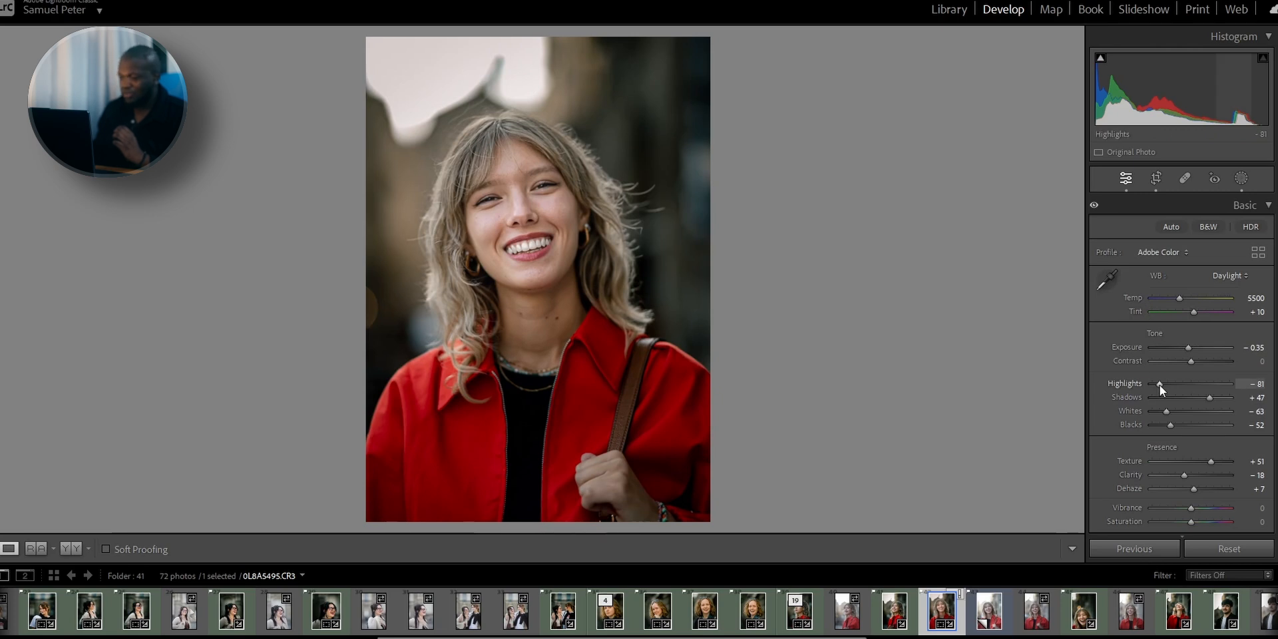
pyautogui.scroll(-2, 1128, 363)
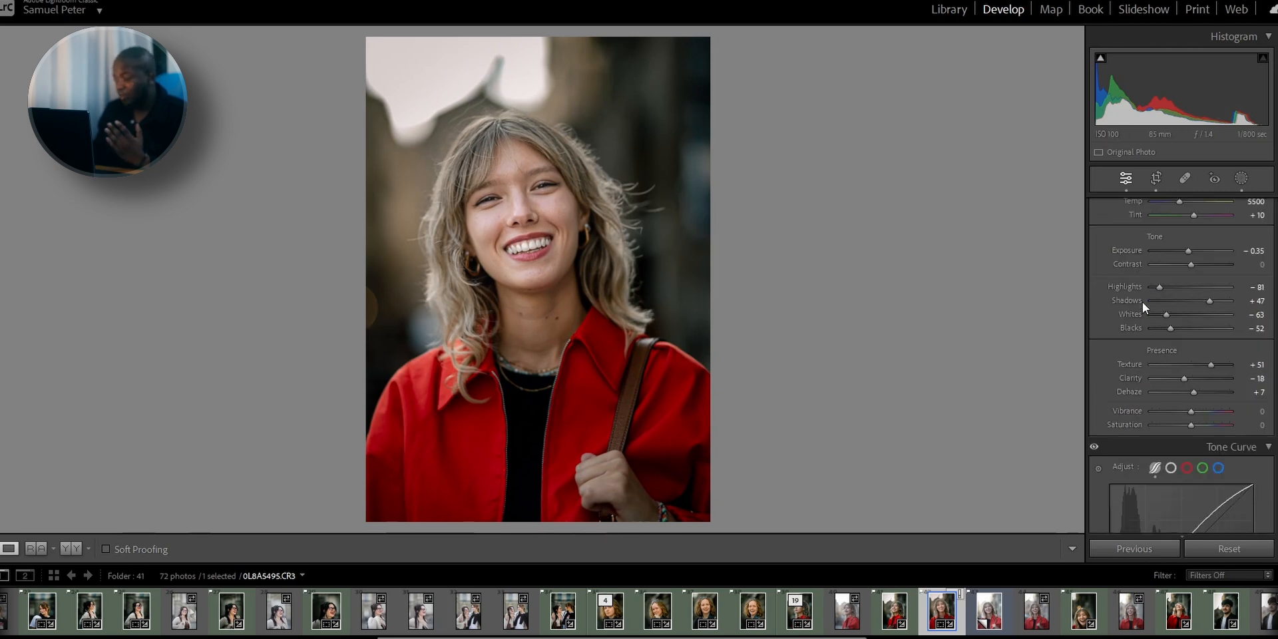
pyautogui.moveTo(1159, 287); pyautogui.dragTo(1183, 301)
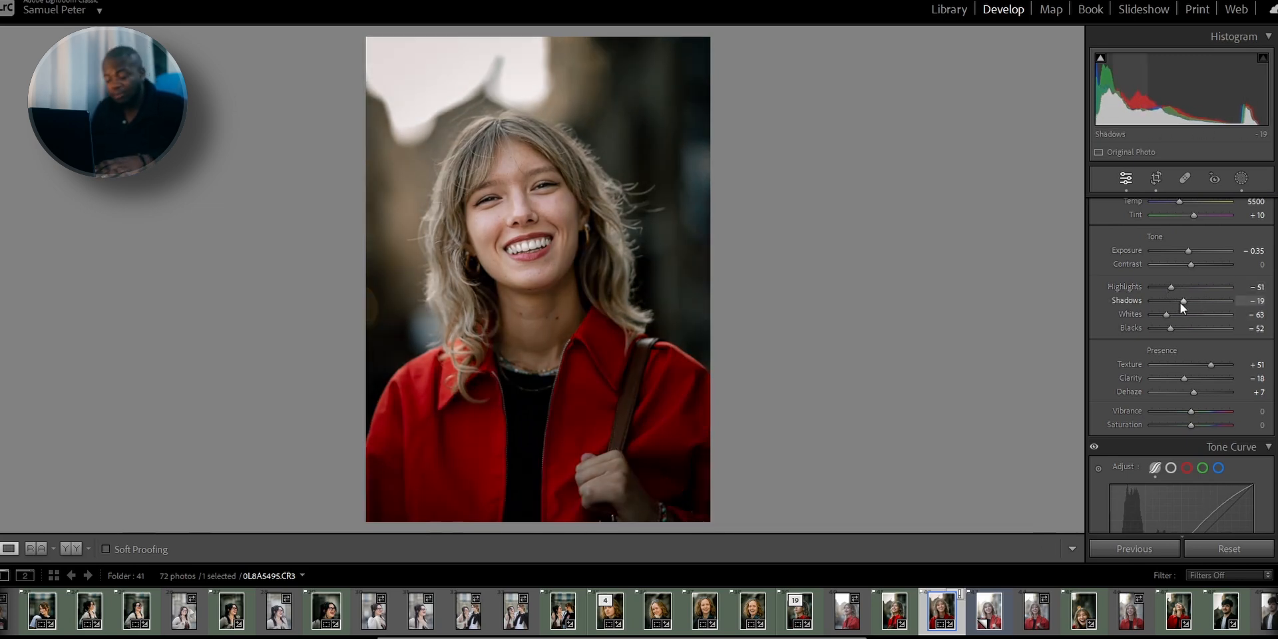
pyautogui.hotkey('ctrl', 'z')
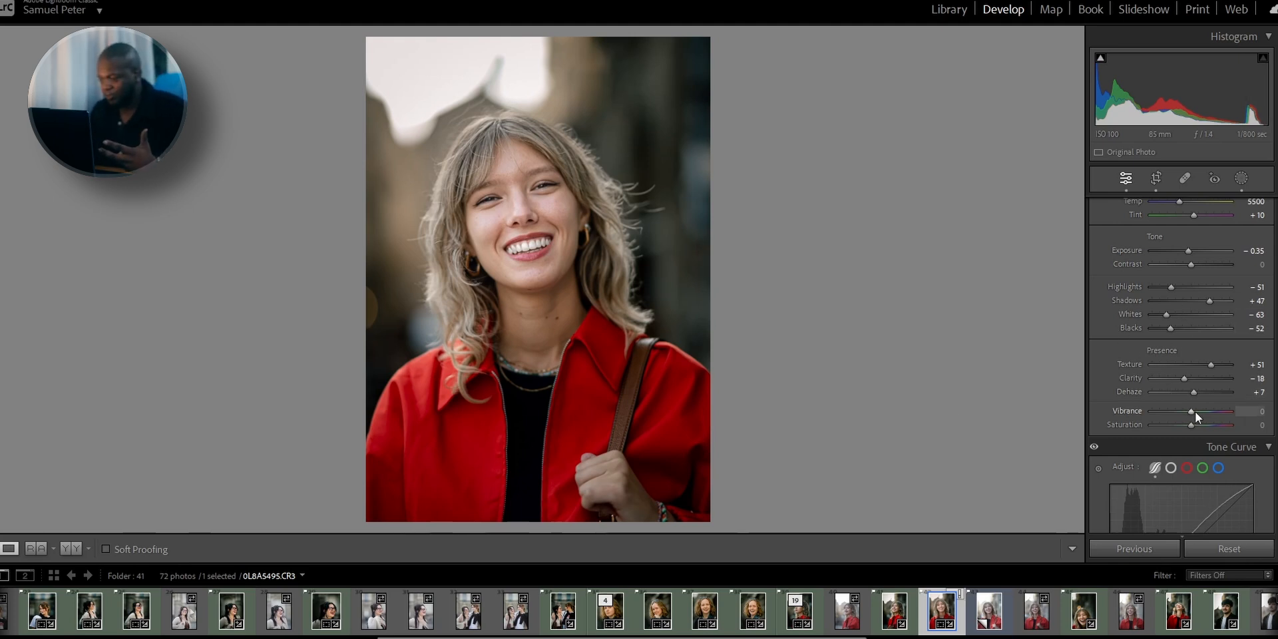
pyautogui.moveTo(1192, 411)
pyautogui.mouseDown()
pyautogui.moveTo(1204, 412)
pyautogui.moveTo(1193, 417)
pyautogui.mouseUp()
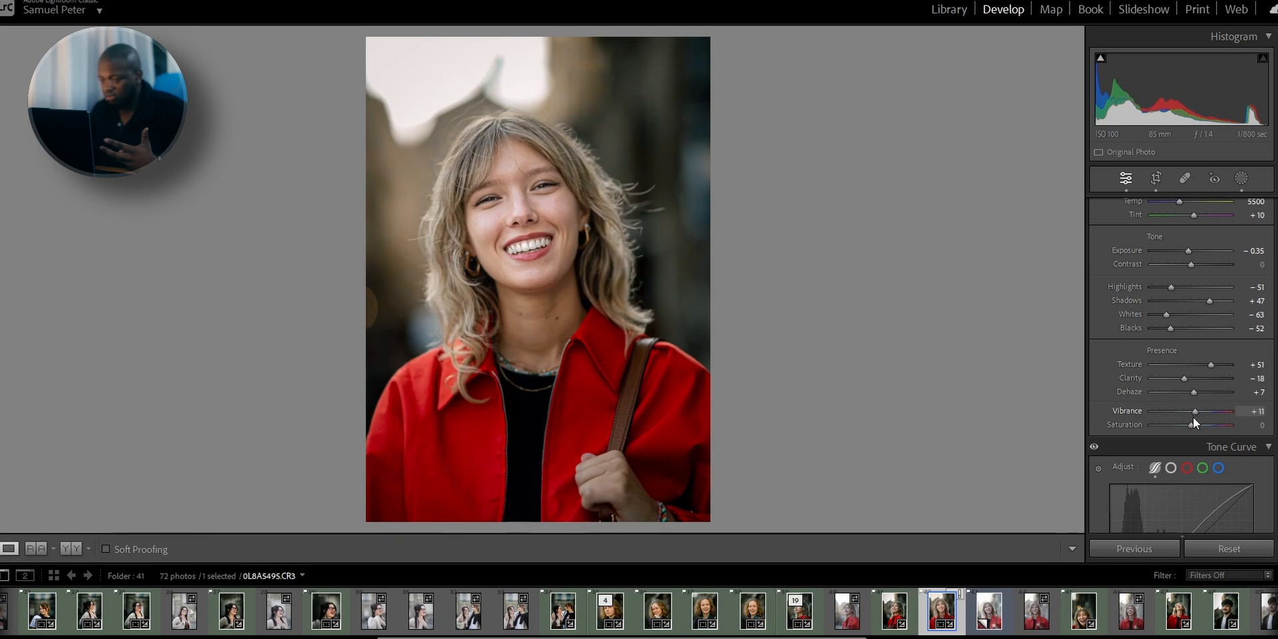
# - Compare the original and edited portrait side by side, including a close-up of the face
pyautogui.click(67, 549)
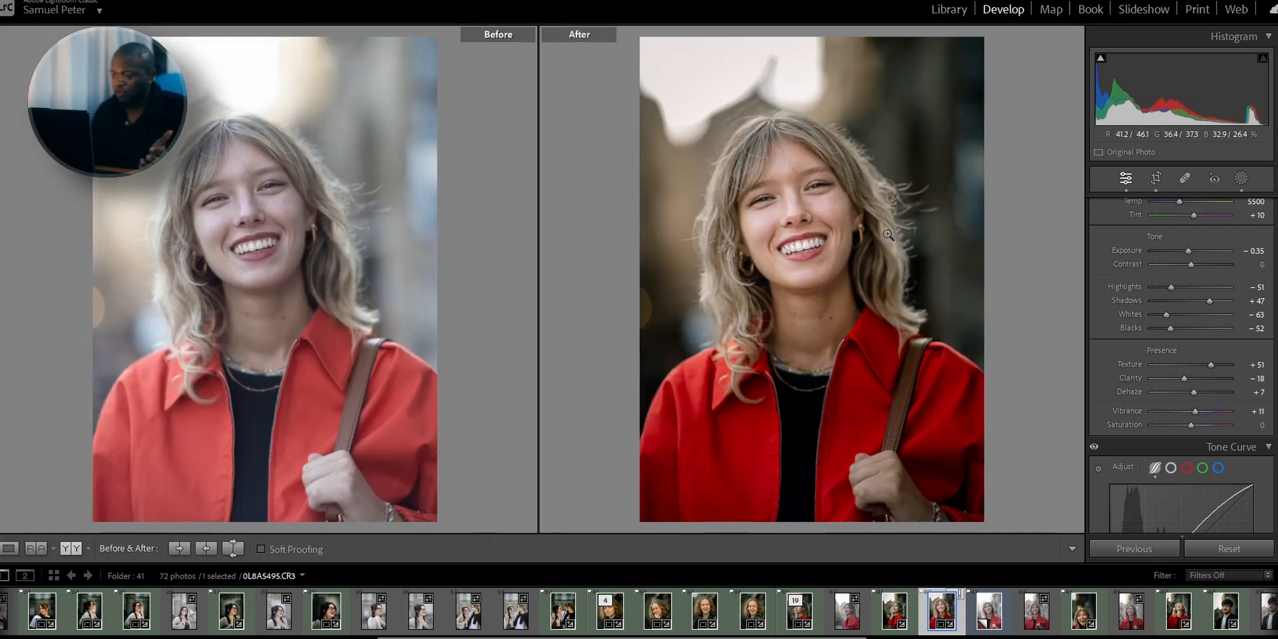
pyautogui.click(242, 201)
pyautogui.moveTo(293, 311); pyautogui.dragTo(315, 200)
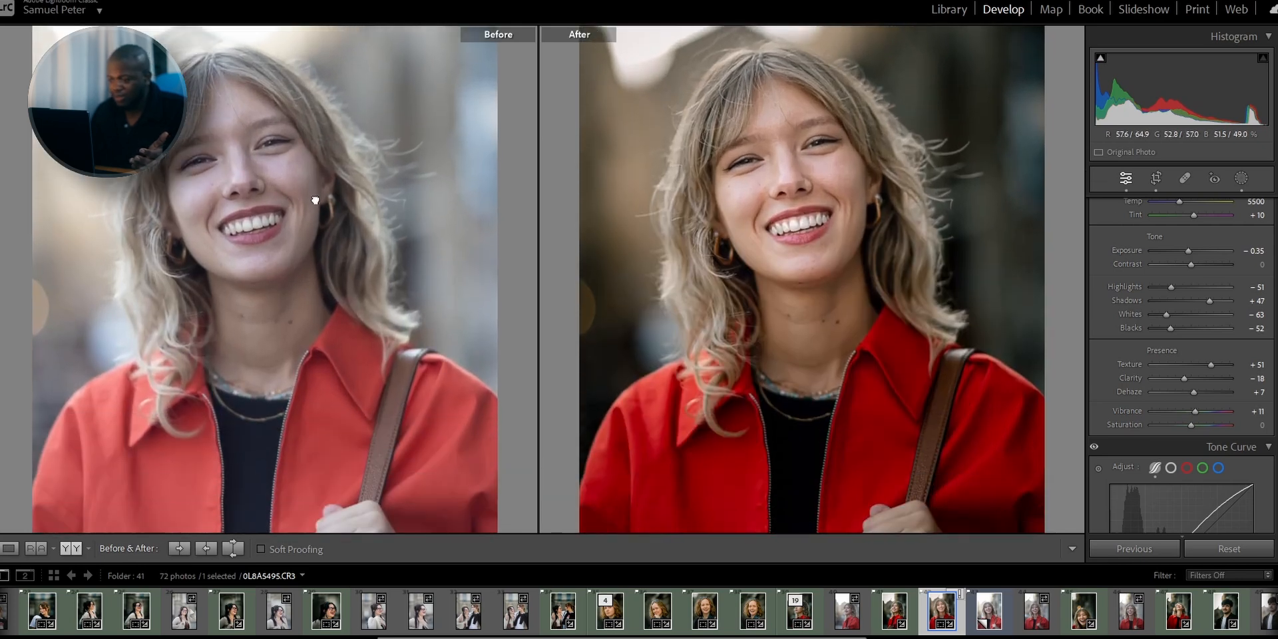
pyautogui.click(316, 200)
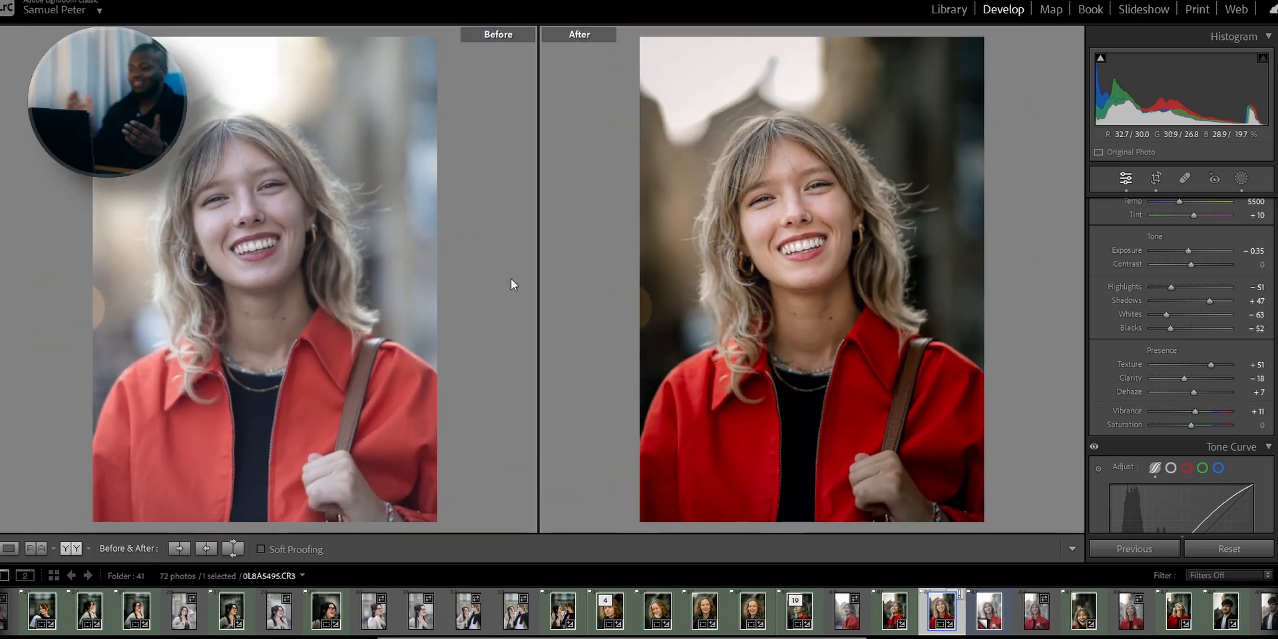